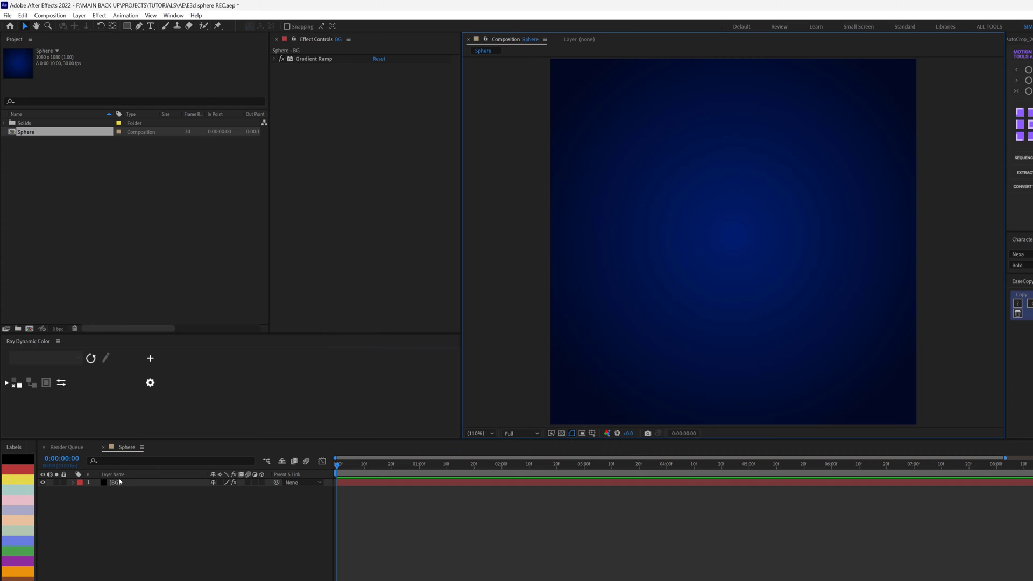
Step: Add a new black 1080 × 1080 px solid named E3D above the BG layer
left_click(275, 58)
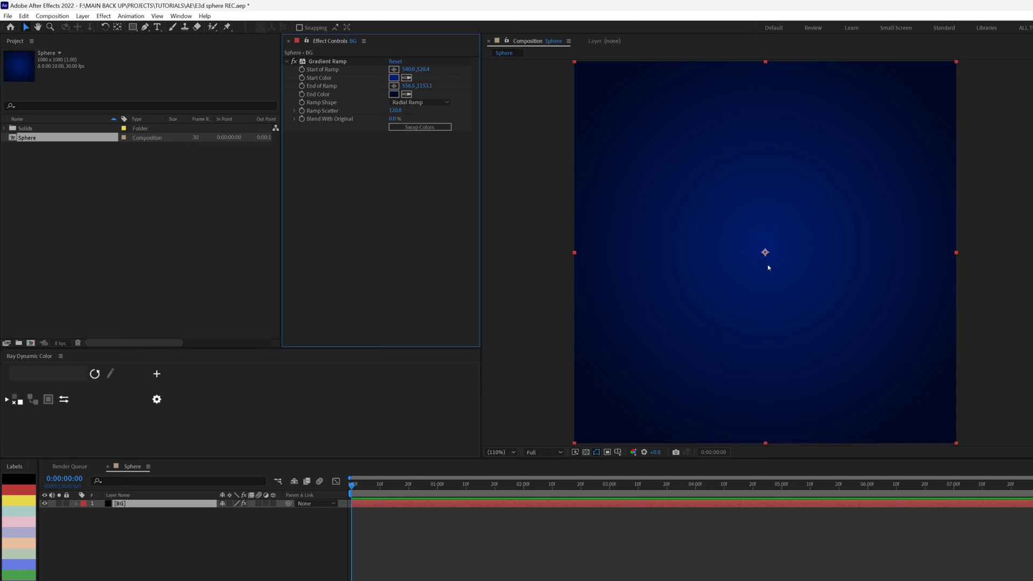
left_click(265, 579)
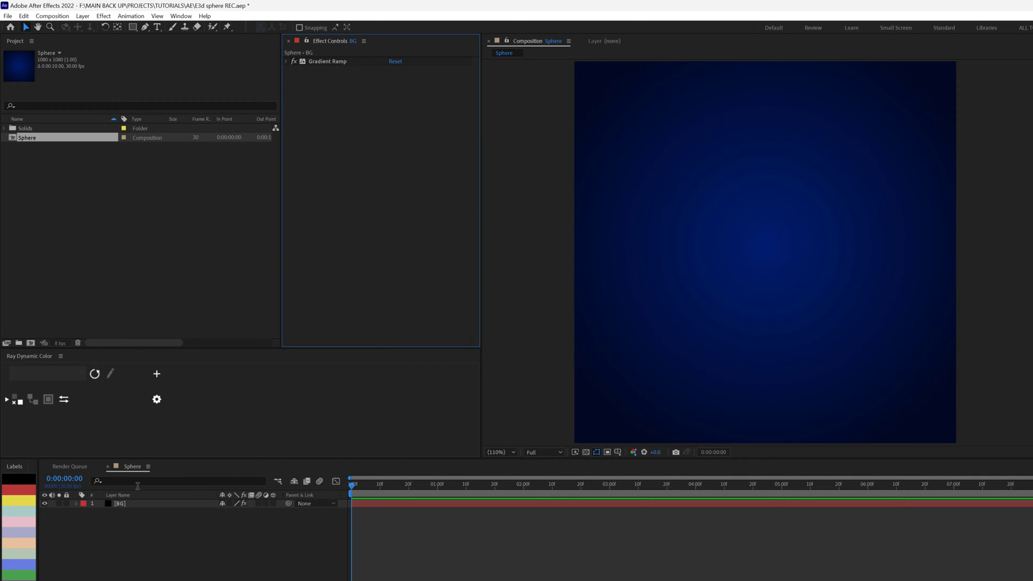
right_click(140, 556)
mouse_move(215, 563)
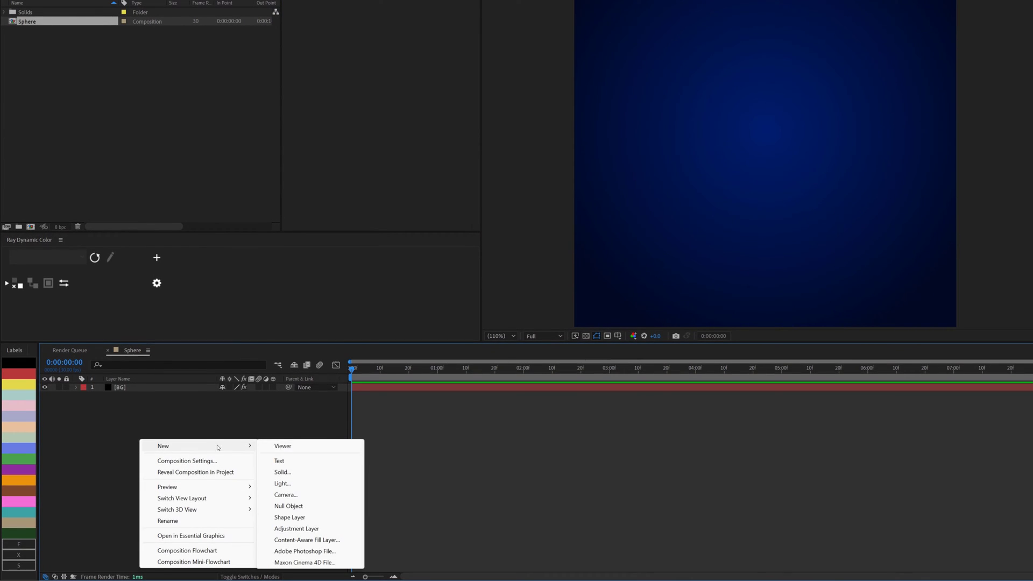
left_click(287, 473)
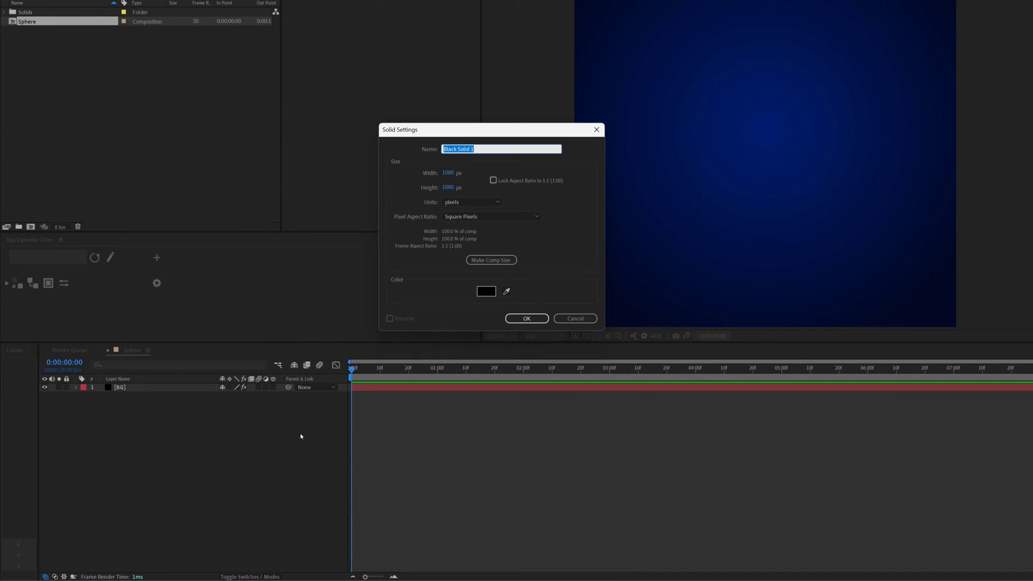
left_click(527, 319)
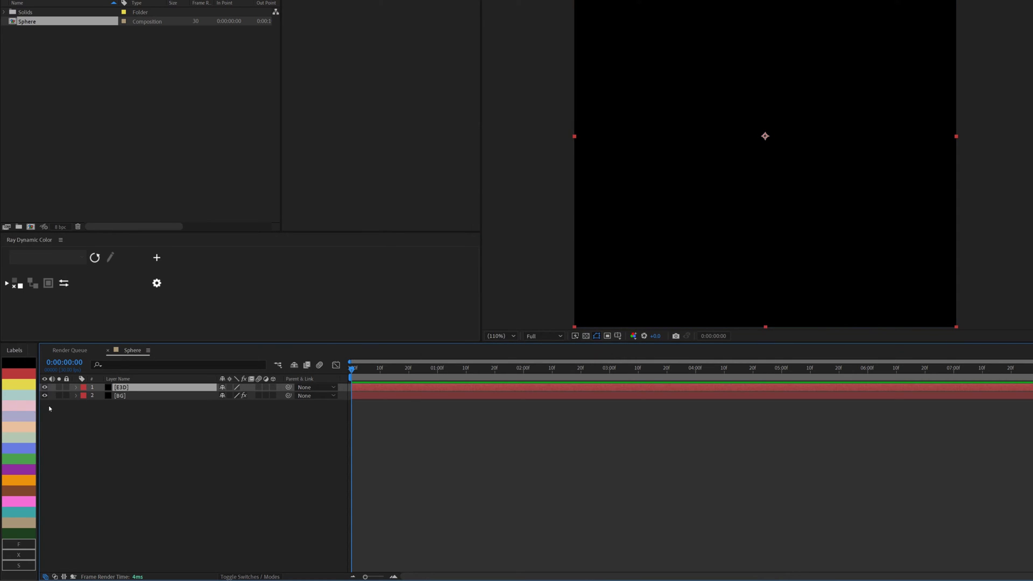
Step: Apply the Element effect to the E3D layer and open its Scene Setup
key("ctrl+space")
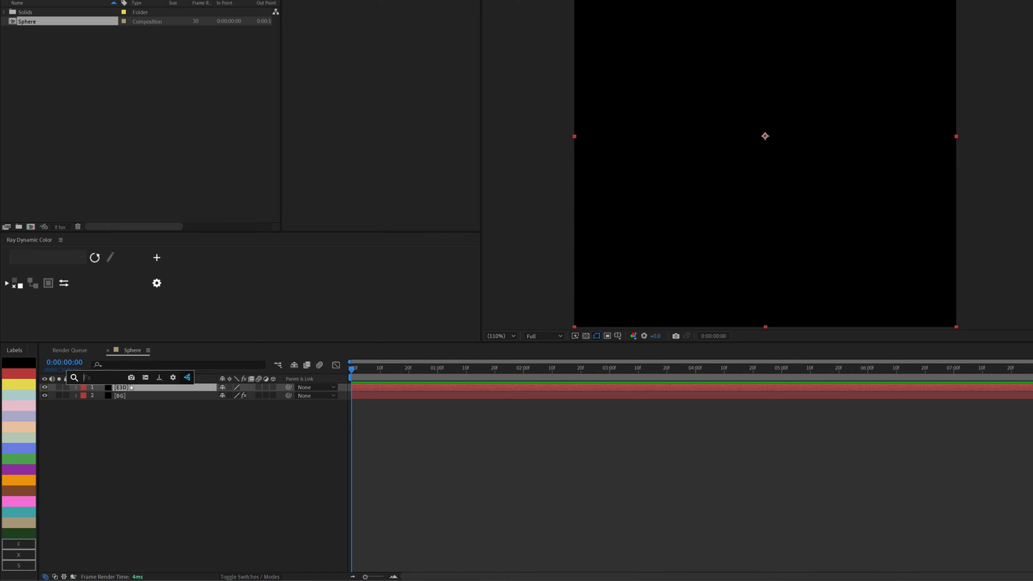
type("element")
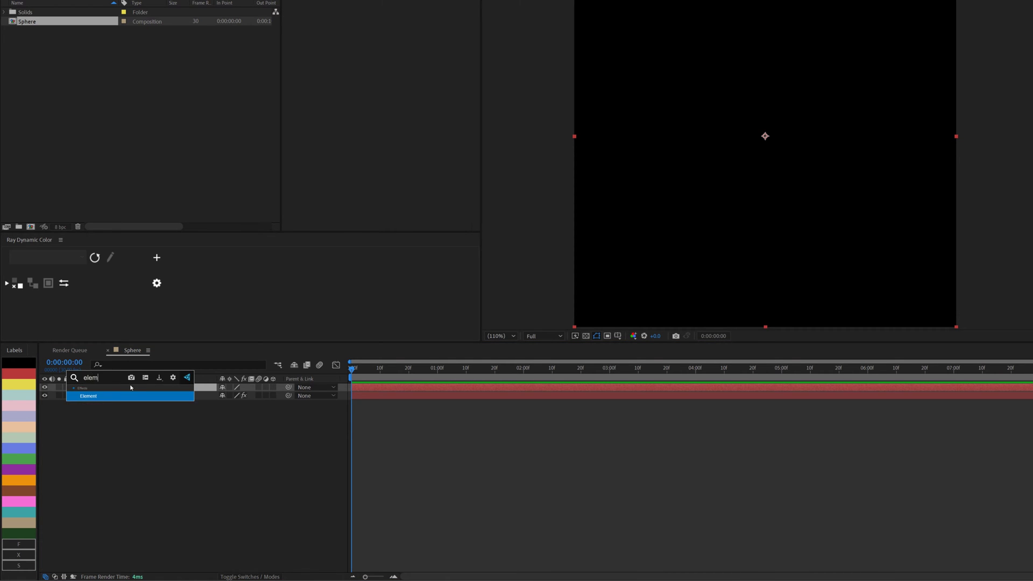
key("Return")
left_click(317, 59)
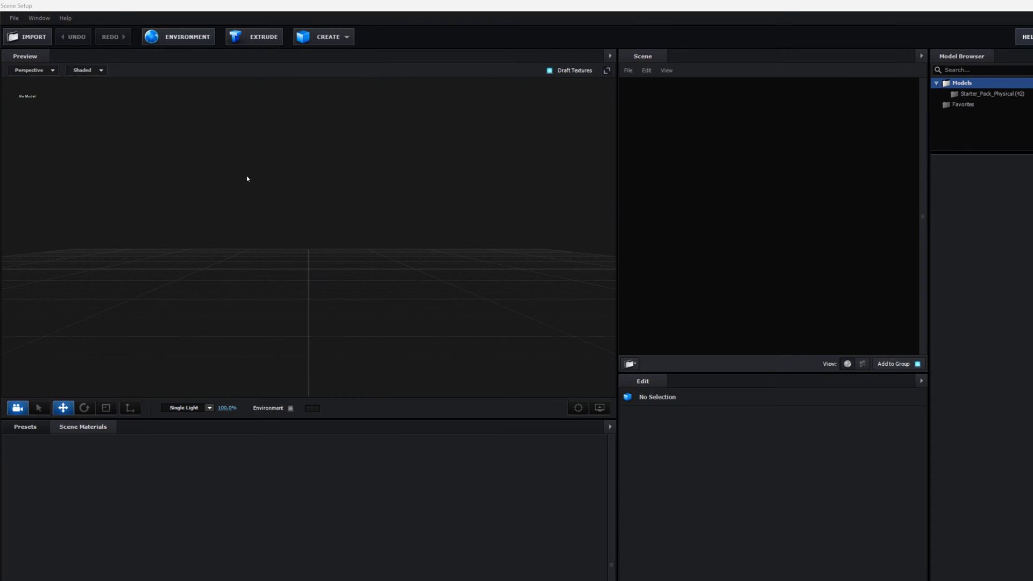
Step: Create a sphere model in the Element scene
left_click(332, 37)
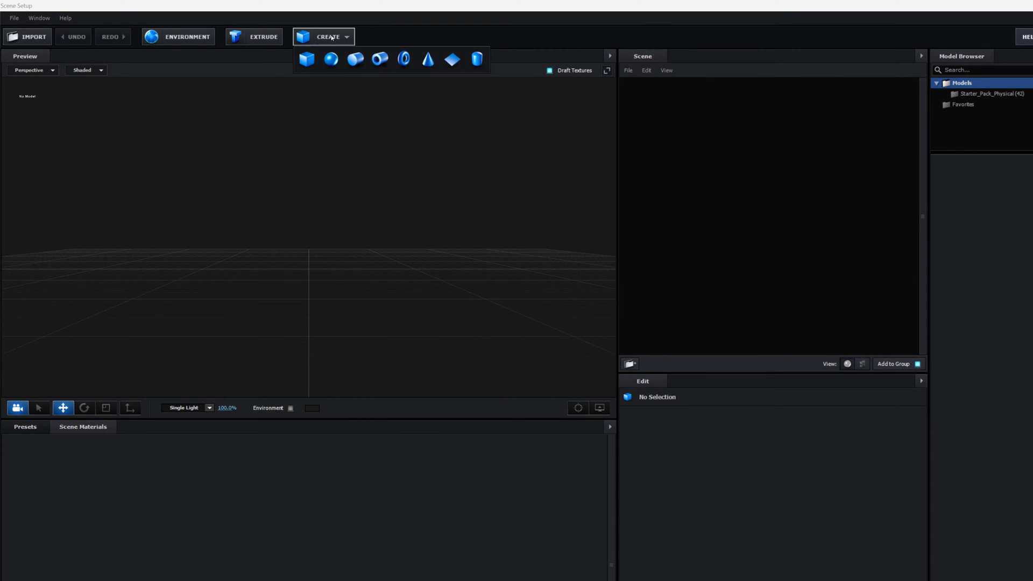
left_click(331, 60)
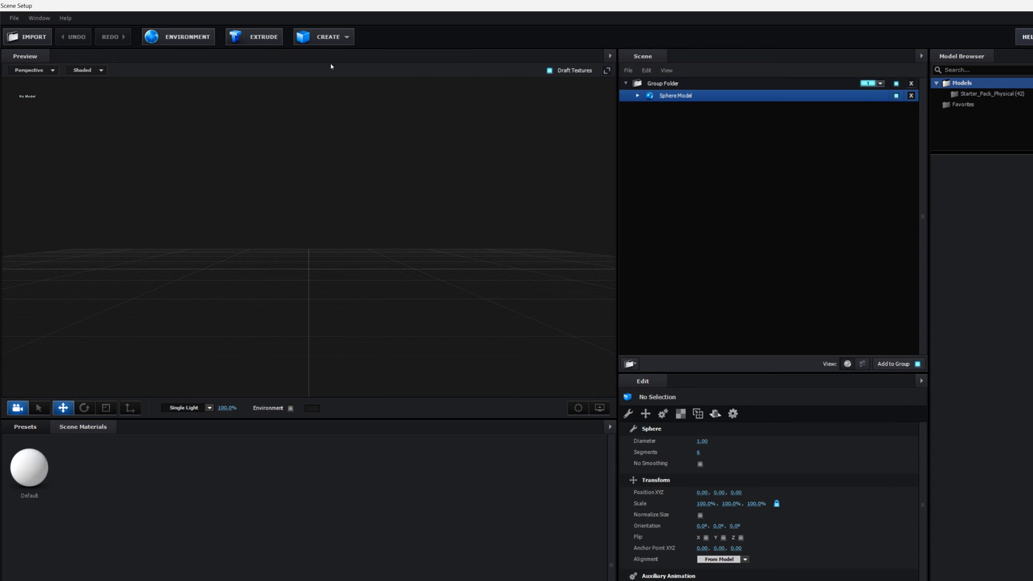
left_click_drag(424, 226, 317, 272)
scroll(307, 273, "up", 5)
scroll(311, 234, "up", 3)
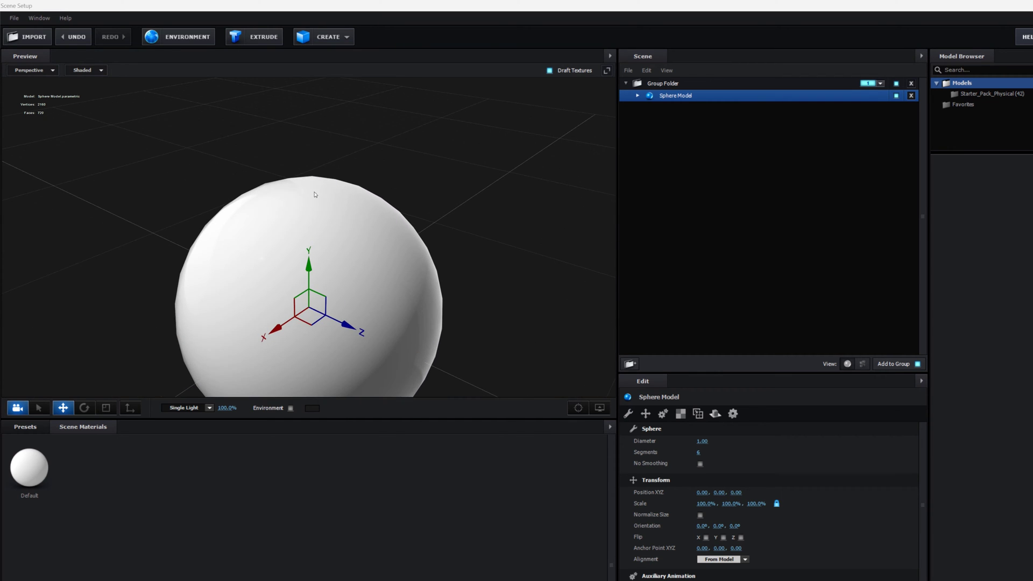
scroll(239, 202, "down", 5)
left_click_drag(357, 210, 592, 451)
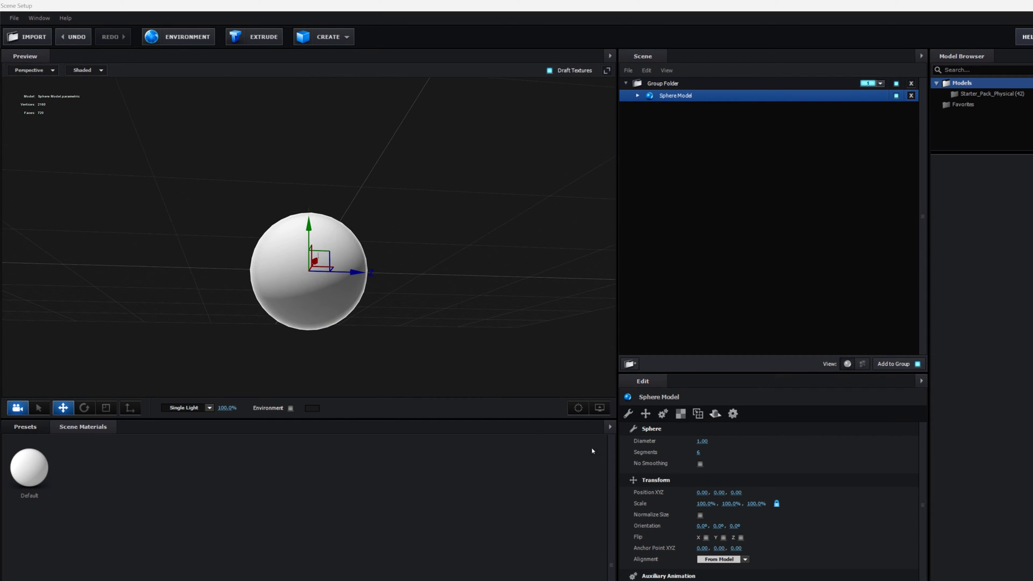
Step: Set the sphere model's segments to 32
left_click(699, 453)
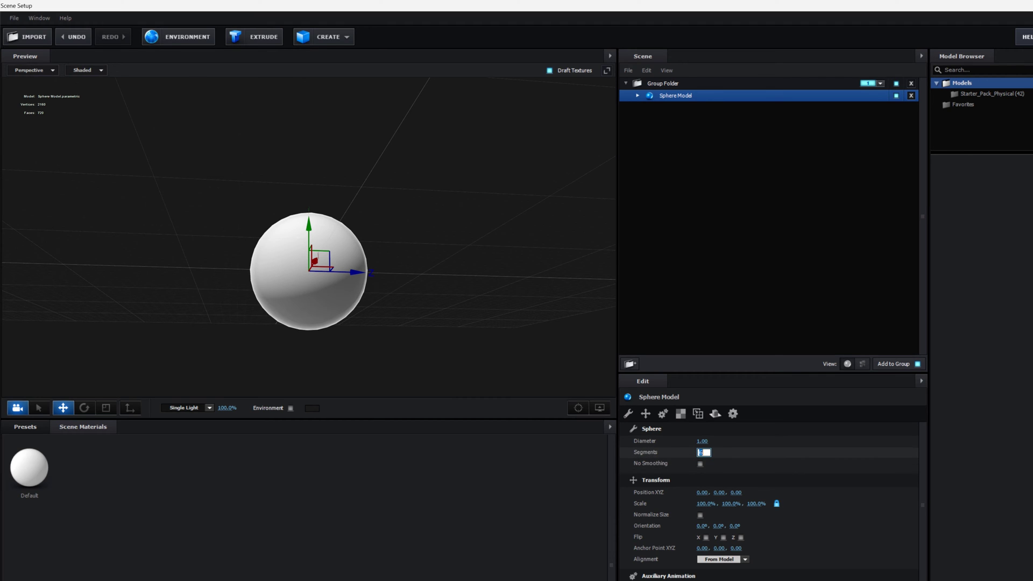
key("Return")
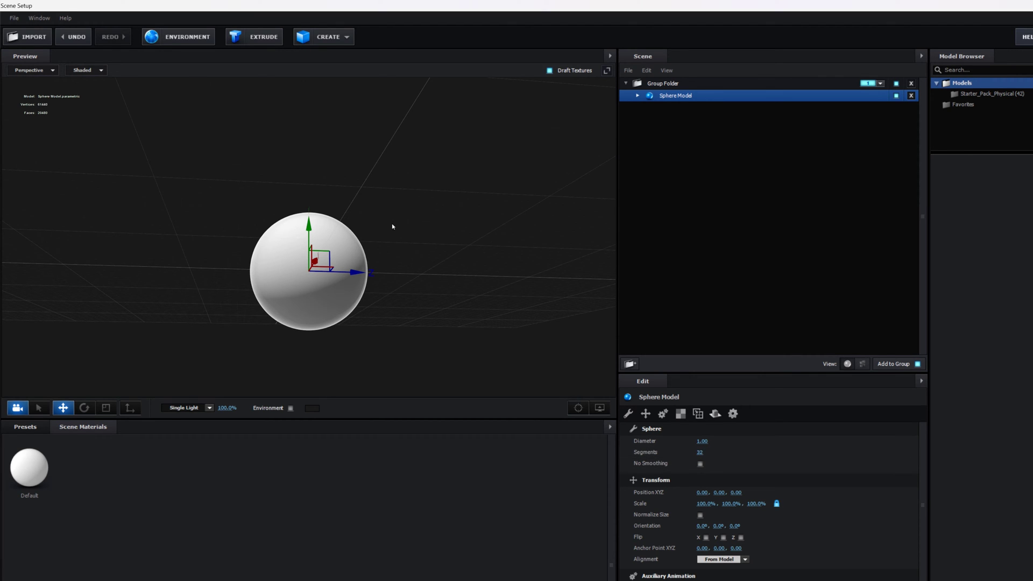
left_click_drag(393, 209, 315, 267)
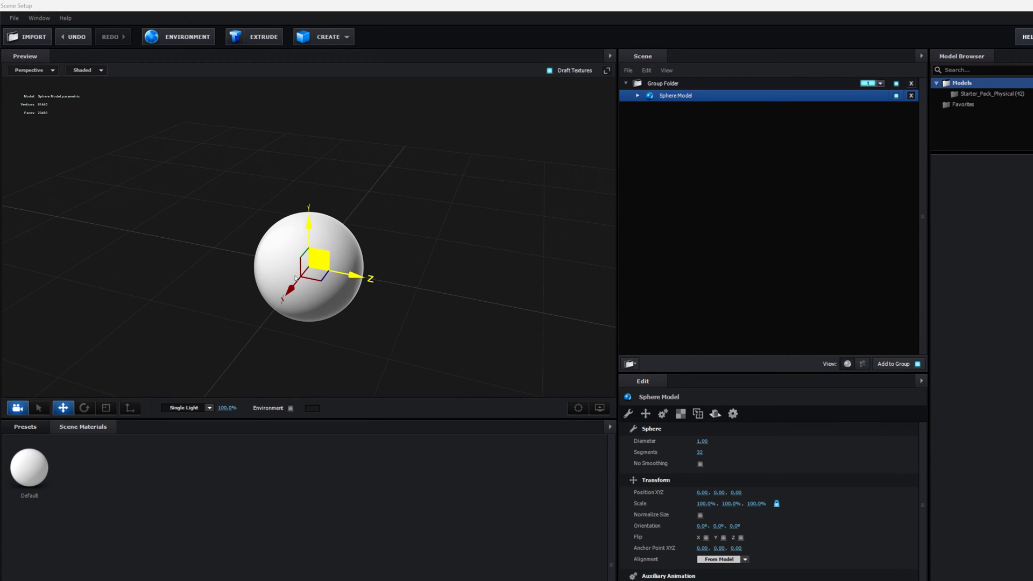
Step: Apply the Chrome preset from the Physical materials to the sphere
left_click(25, 427)
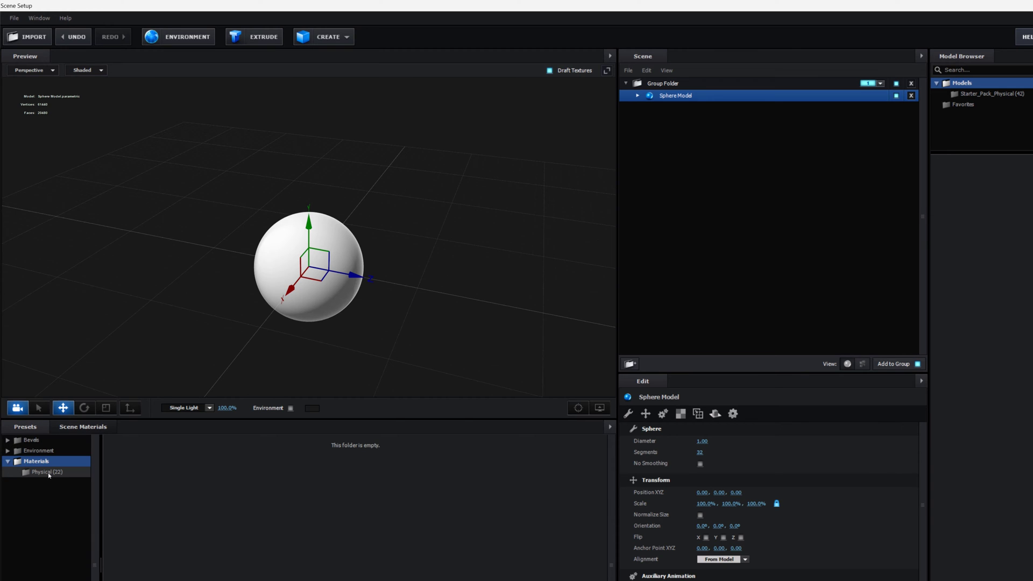
left_click(38, 472)
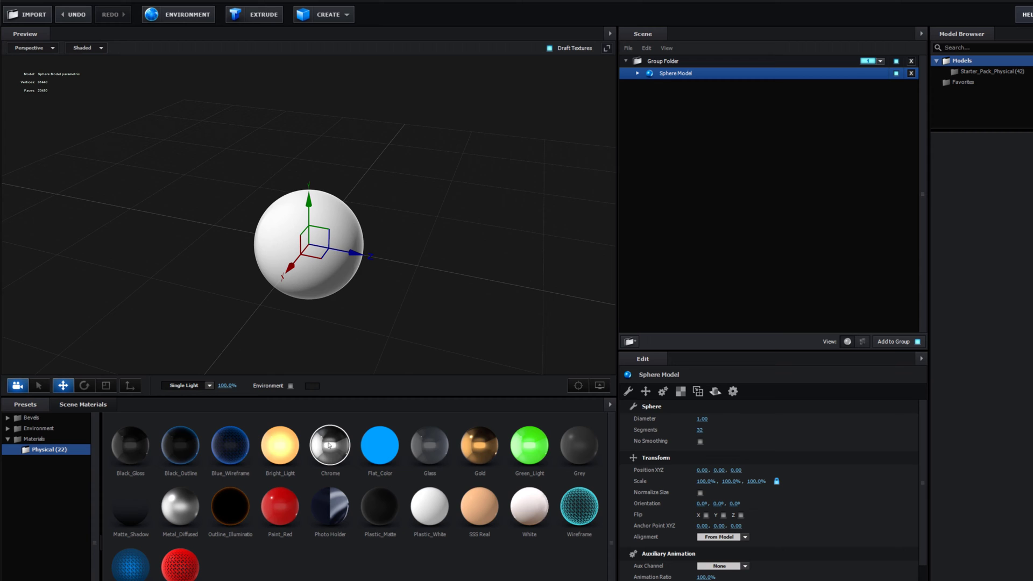
left_click_drag(328, 409, 296, 258)
left_click_drag(368, 314, 300, 226)
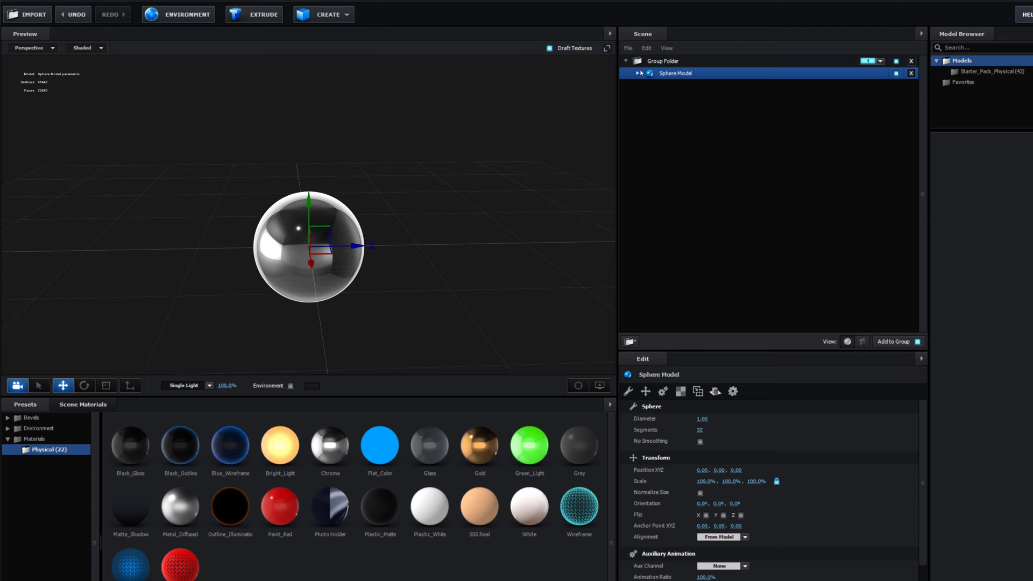
Step: Set the blend mode of the sphere's Chrome material to Add in its advanced settings
left_click(676, 86)
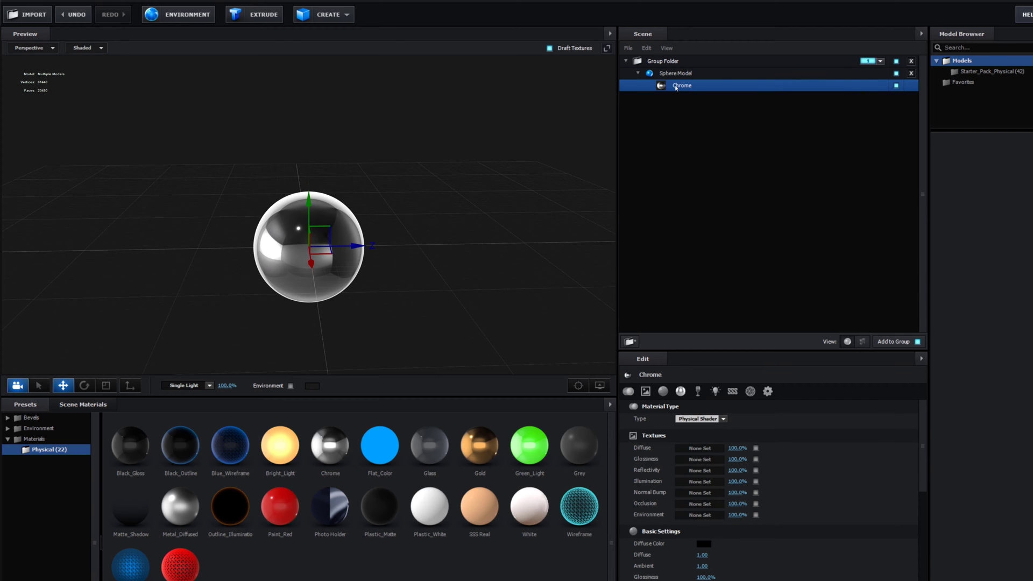
scroll(906, 436, "down", 10)
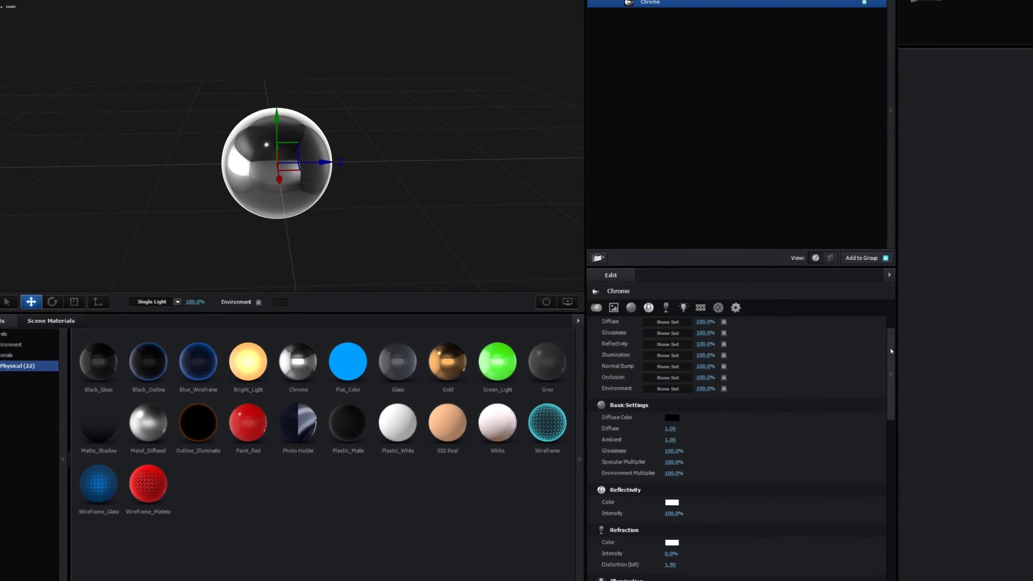
scroll(881, 502, "down", 1)
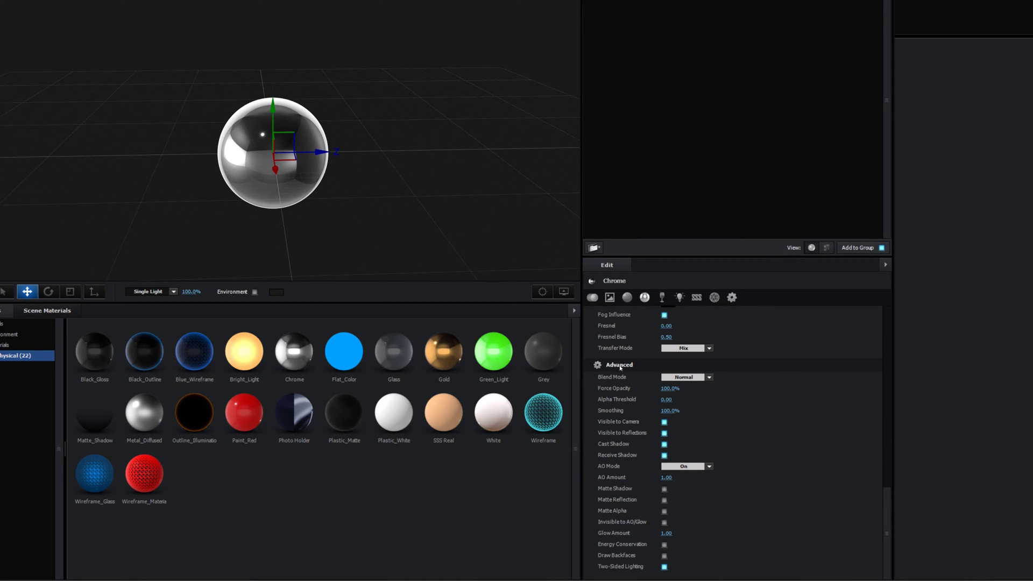
left_click(684, 378)
left_click(687, 398)
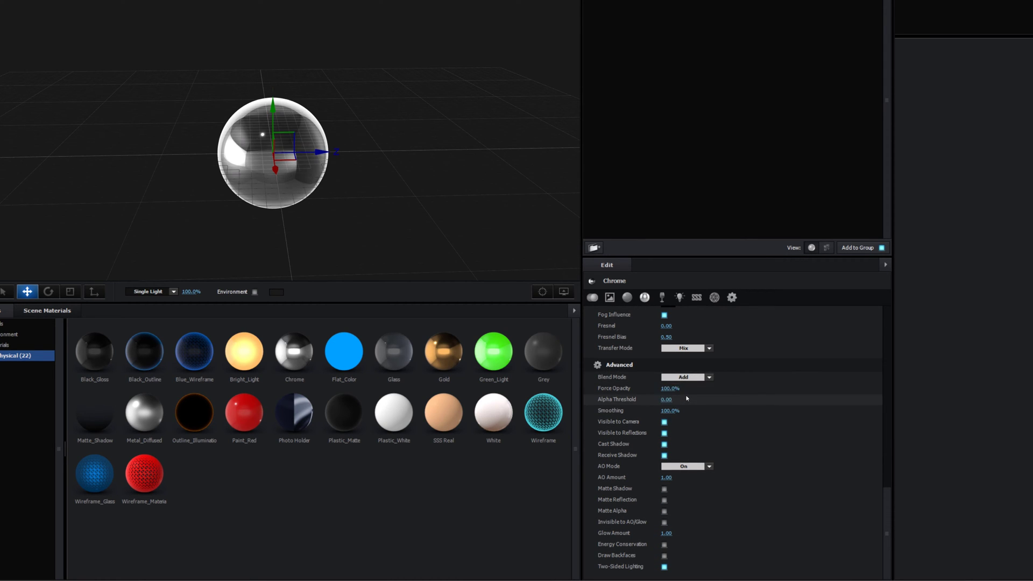
left_click_drag(362, 200, 318, 178)
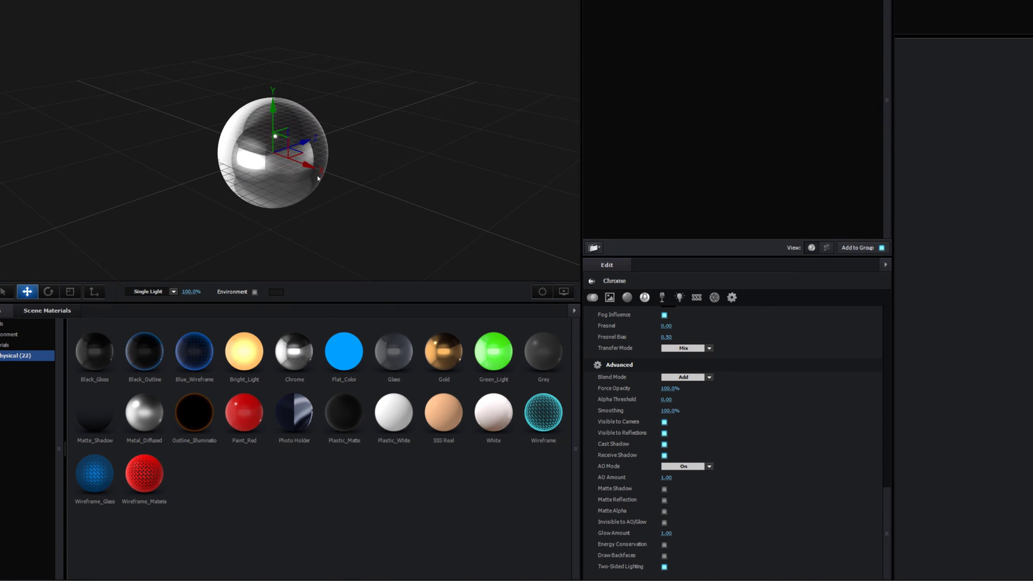
left_click_drag(346, 107, 344, 194)
Step: Compare the sphere against the grid with the Chrome blend mode on Normal, then restore it to Add
left_click(691, 378)
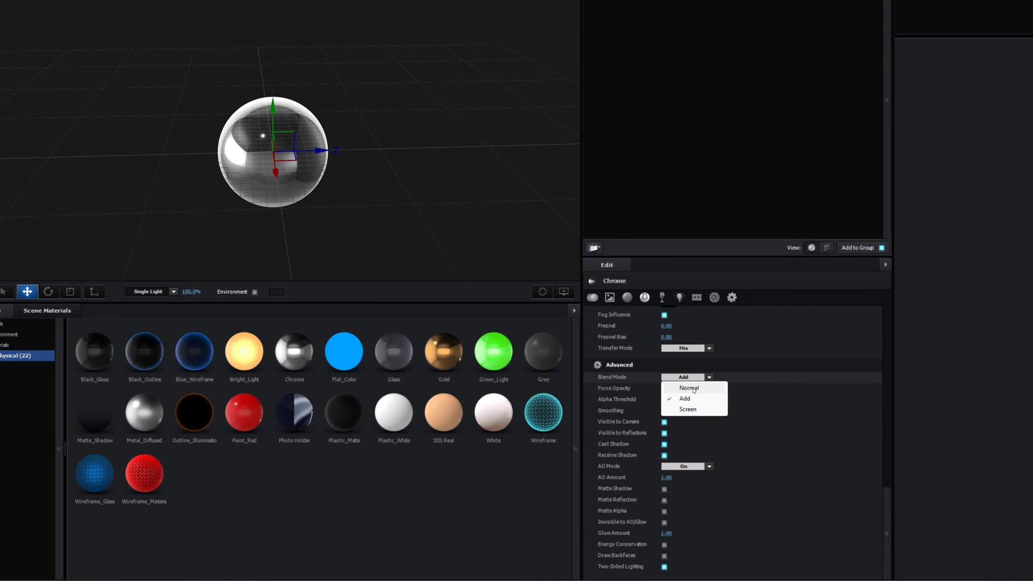
left_click(687, 387)
left_click_drag(426, 183, 268, 132)
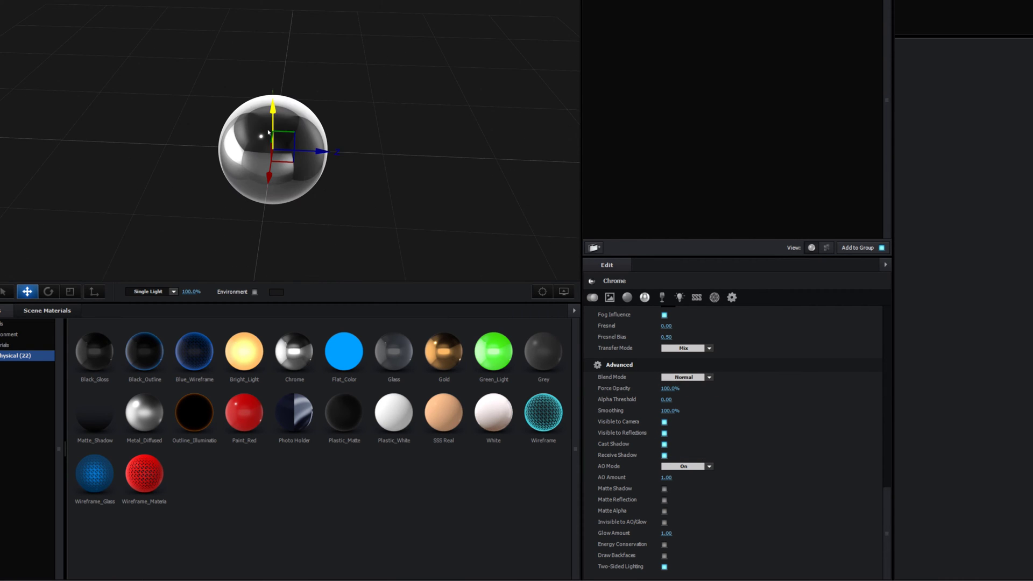
left_click_drag(341, 165, 342, 199)
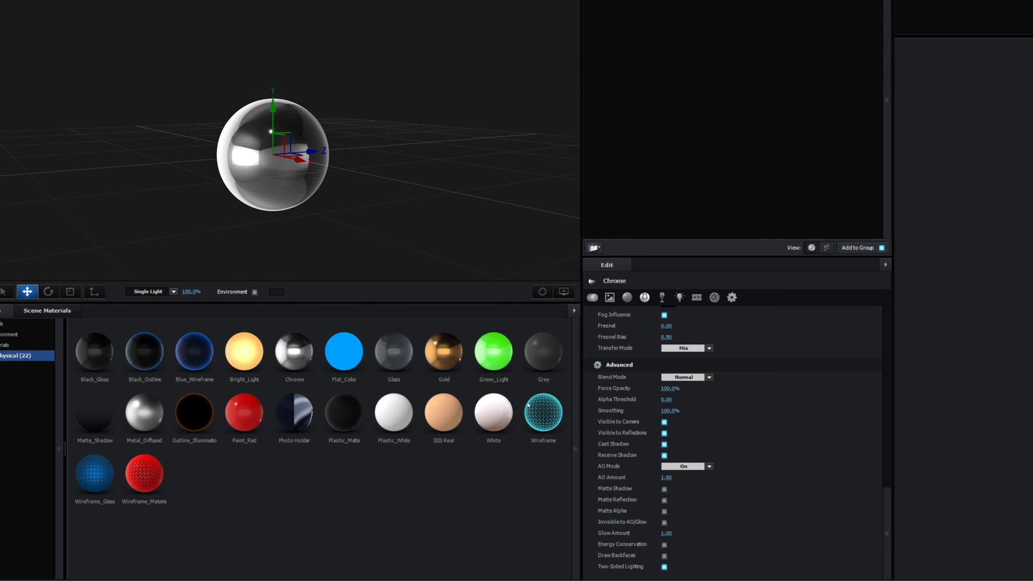
left_click(691, 377)
left_click(687, 398)
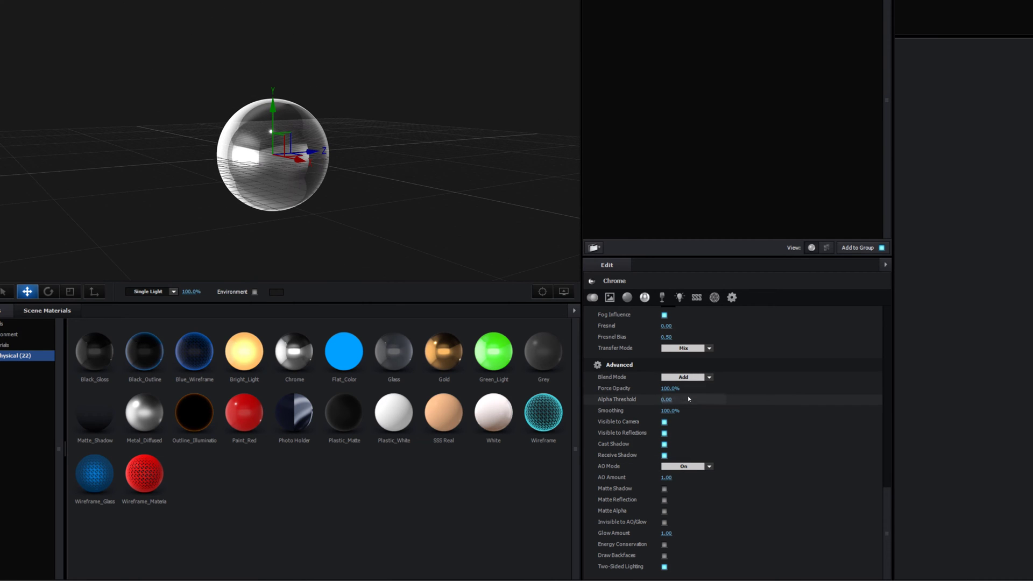
mouse_move(363, 185)
left_mouse_down()
mouse_move(312, 208)
mouse_move(350, 180)
left_mouse_up()
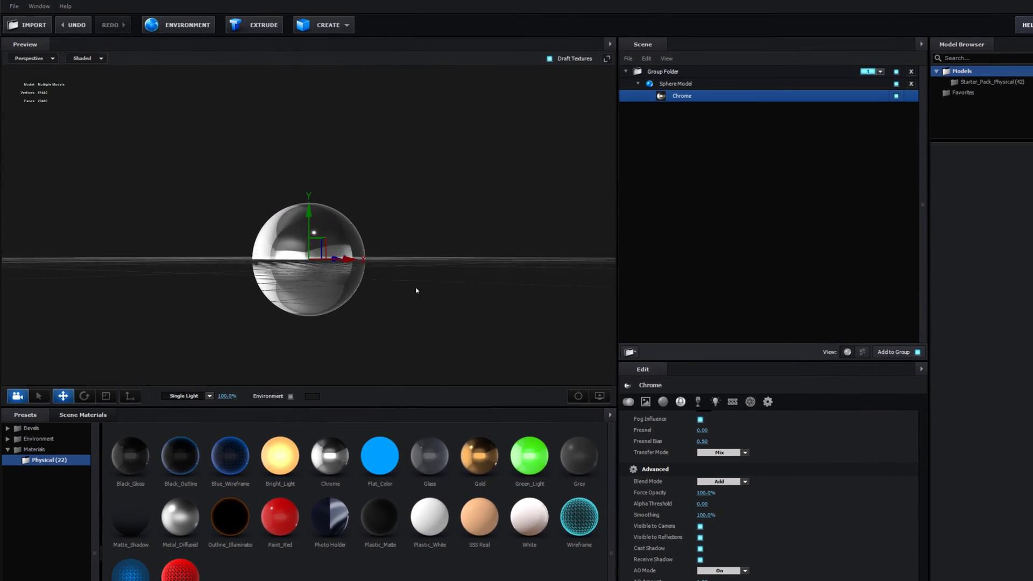
left_click_drag(424, 293, 390, 299)
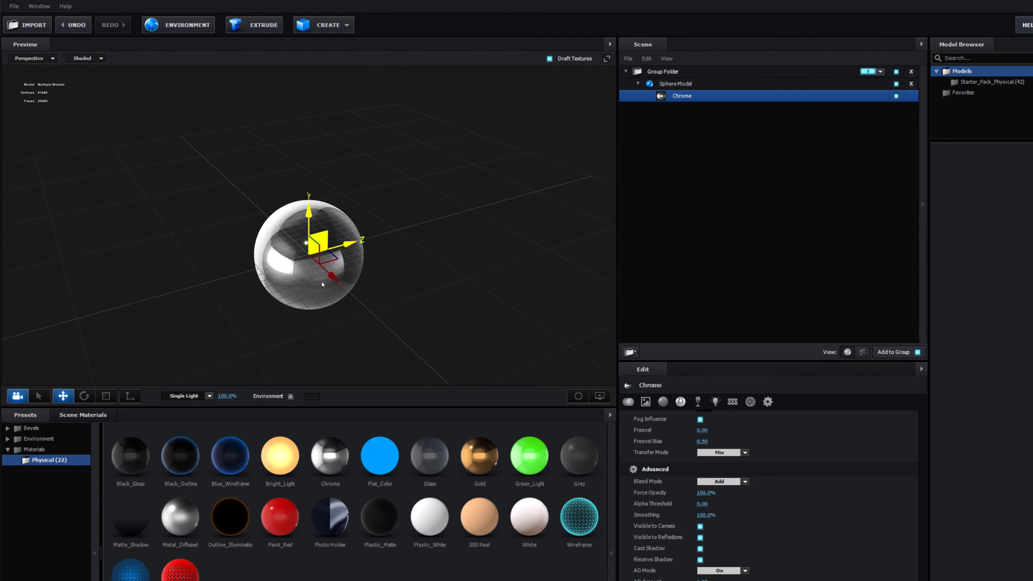
Step: Create a box model and move it behind the sphere, to about -1.9, 0, 0.9
left_click(326, 25)
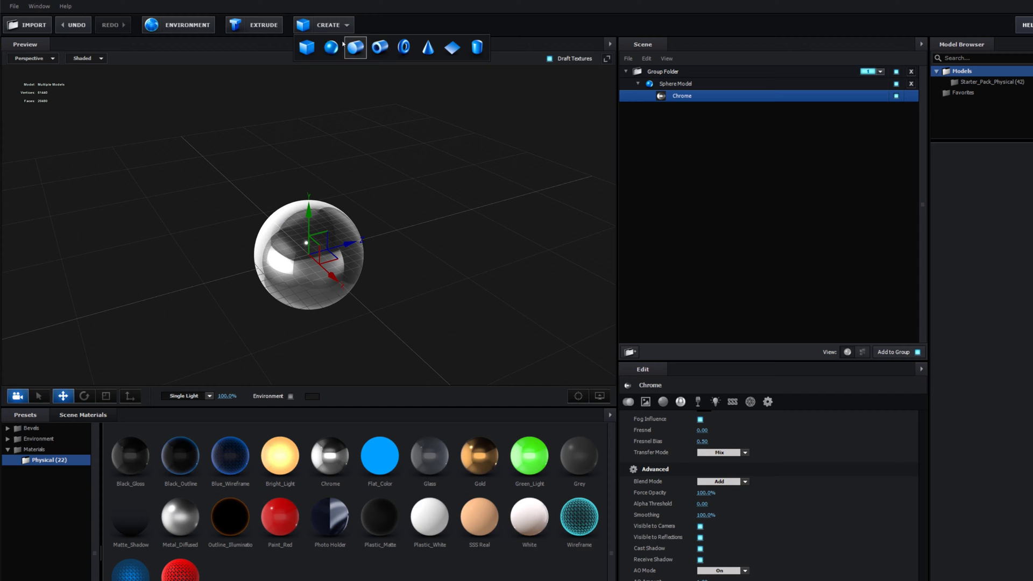
left_click(307, 47)
left_click_drag(333, 278, 340, 167)
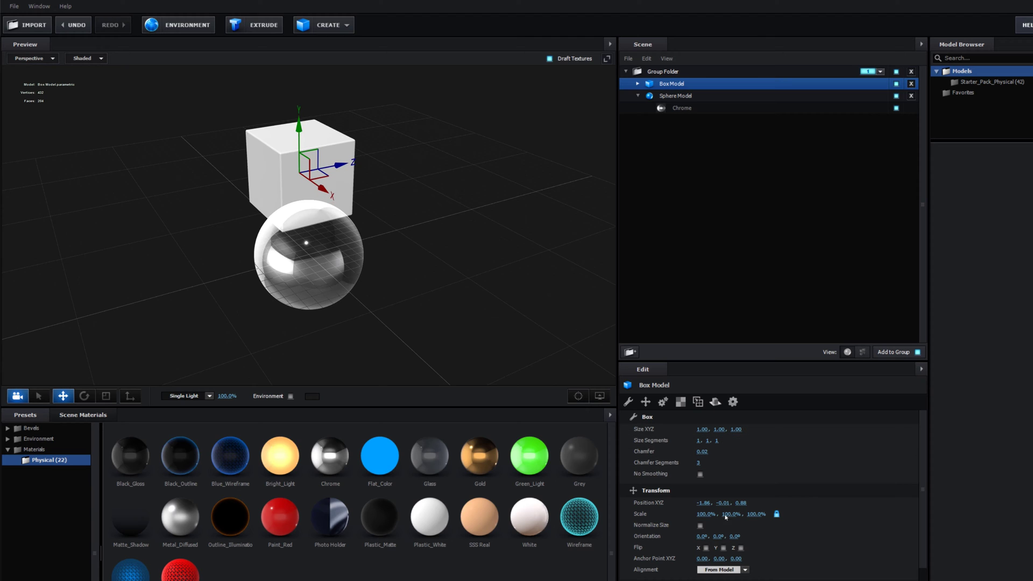
Step: Check the Chrome material's transparency in front of the box by switching its blend mode to Normal and back to Add
left_click(676, 108)
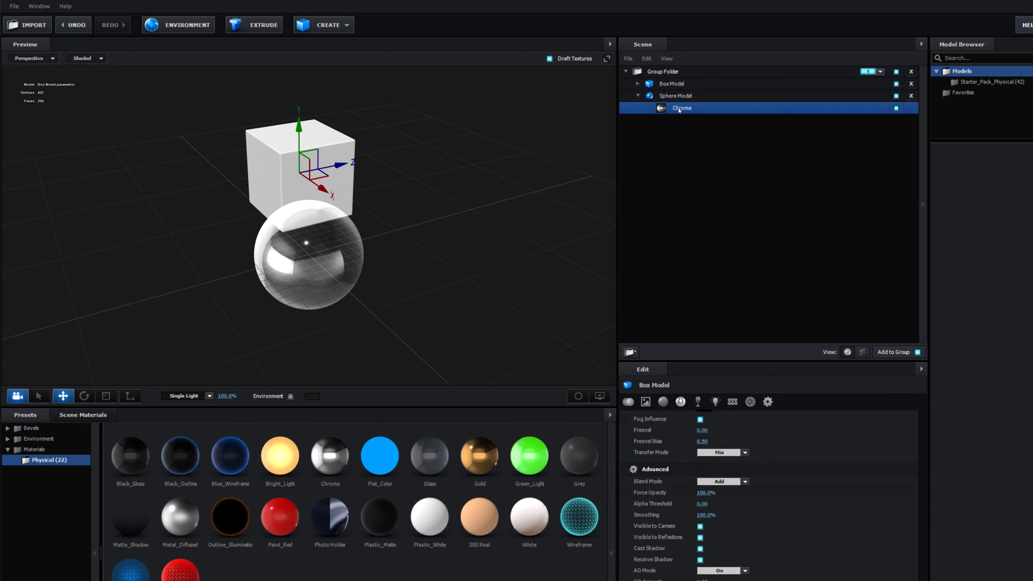
left_click(740, 483)
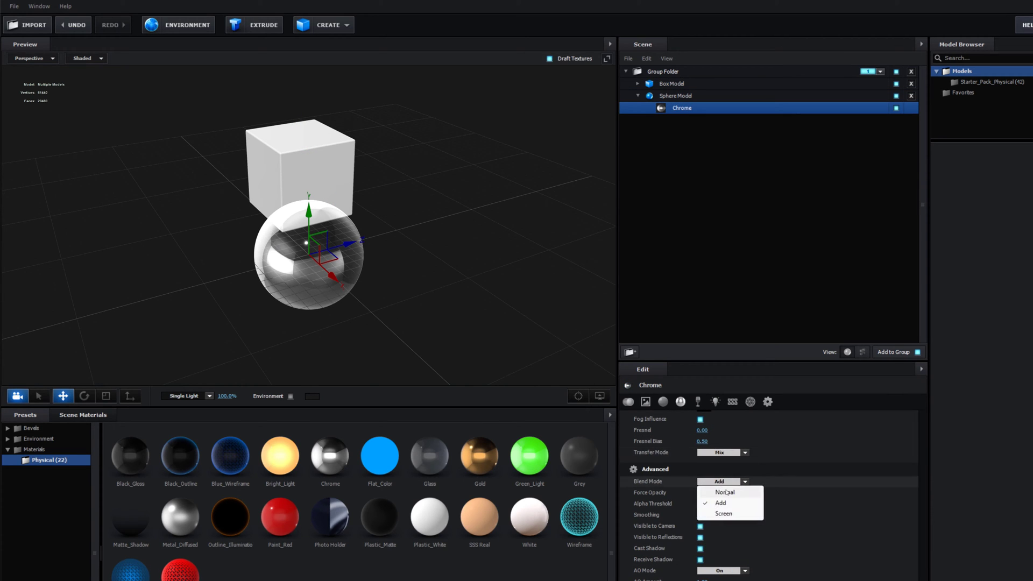
left_click(711, 491)
left_click_drag(356, 280, 387, 237)
left_click(744, 482)
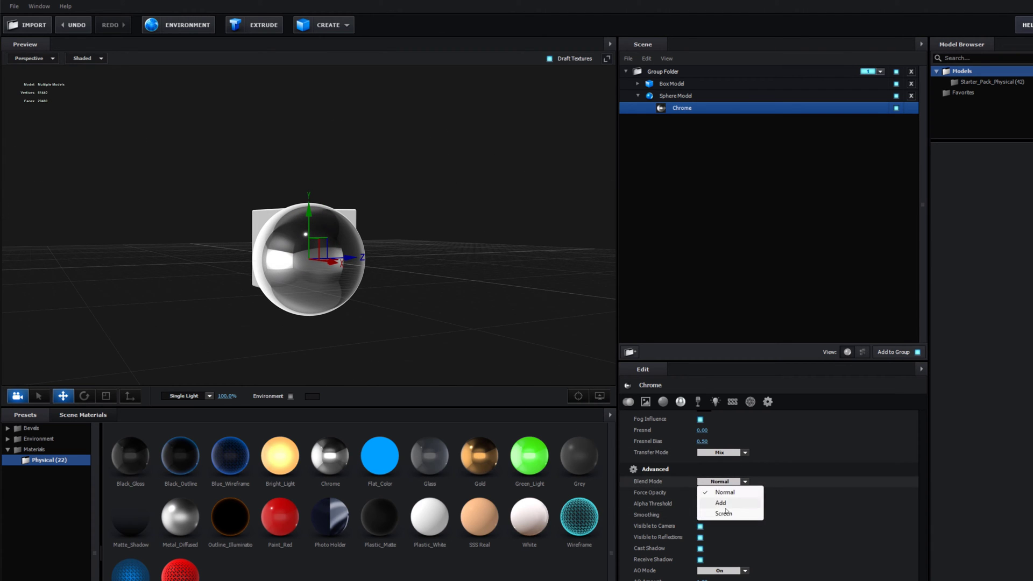
left_click(717, 500)
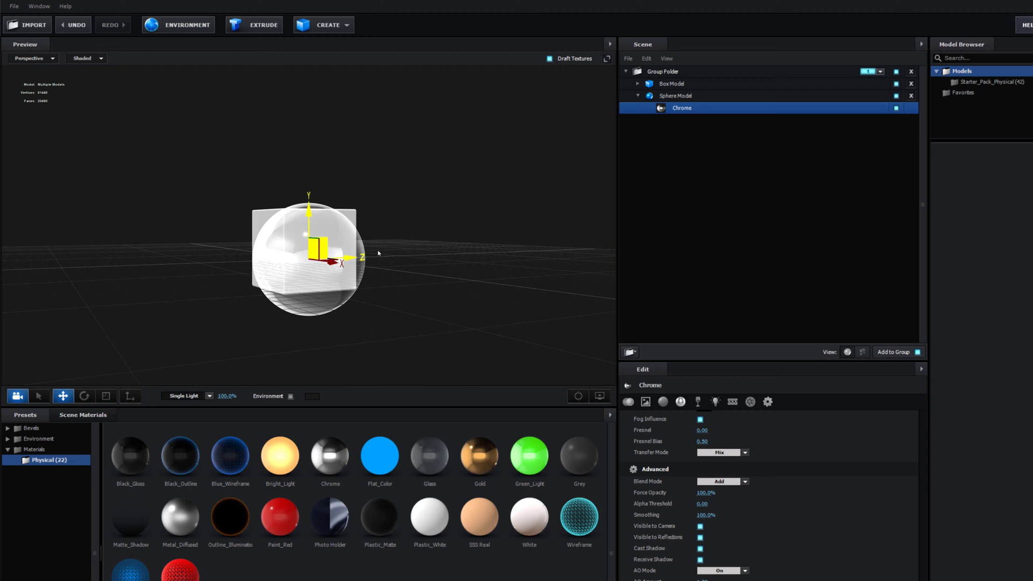
Step: Delete the box model from the scene, leaving only the sphere in the group folder
left_click(672, 84)
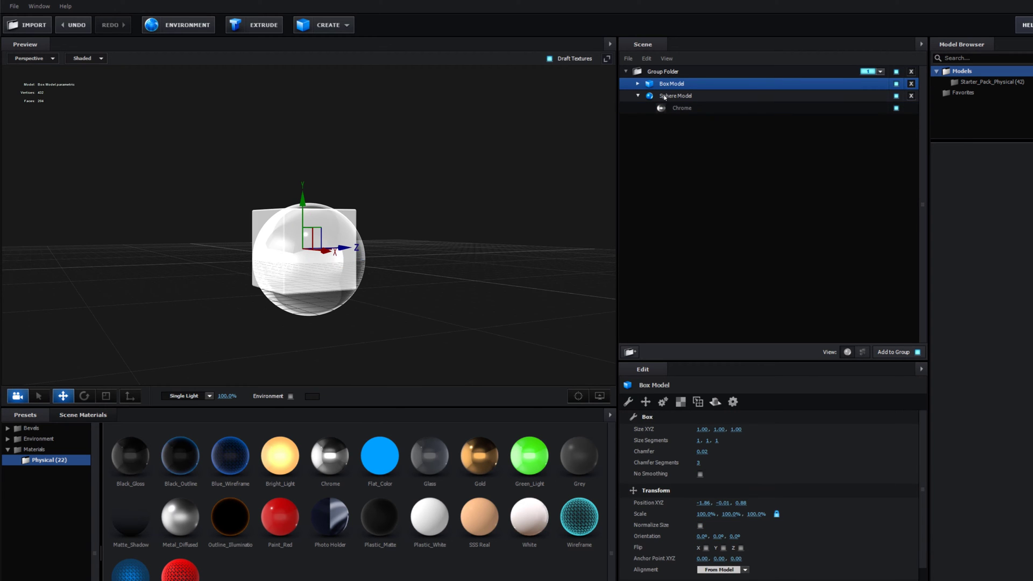
left_click(911, 83)
left_click_drag(492, 157, 473, 247)
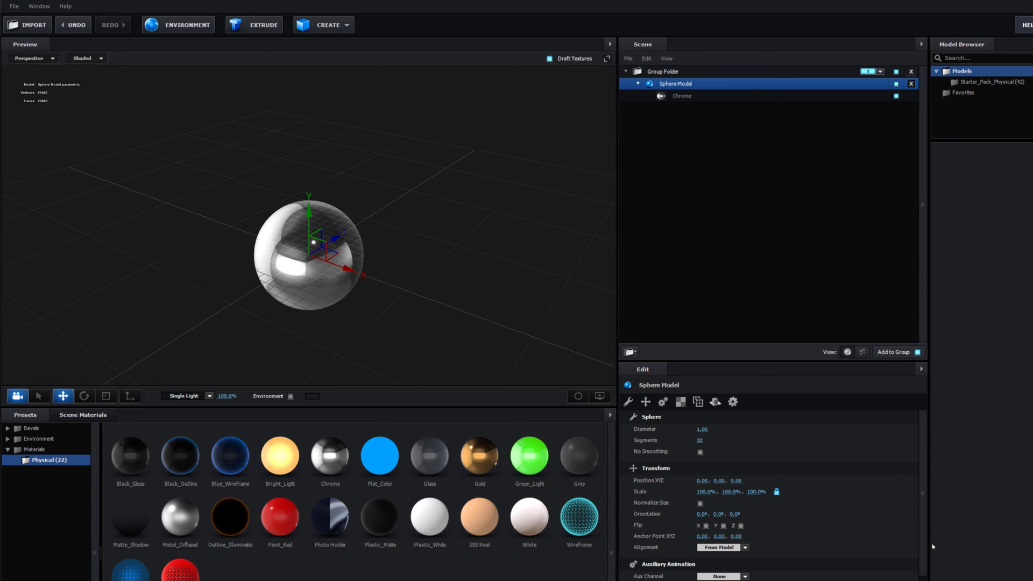
Step: Enable Draw Backfaces in the advanced settings of the sphere's Chrome material
left_click(672, 97)
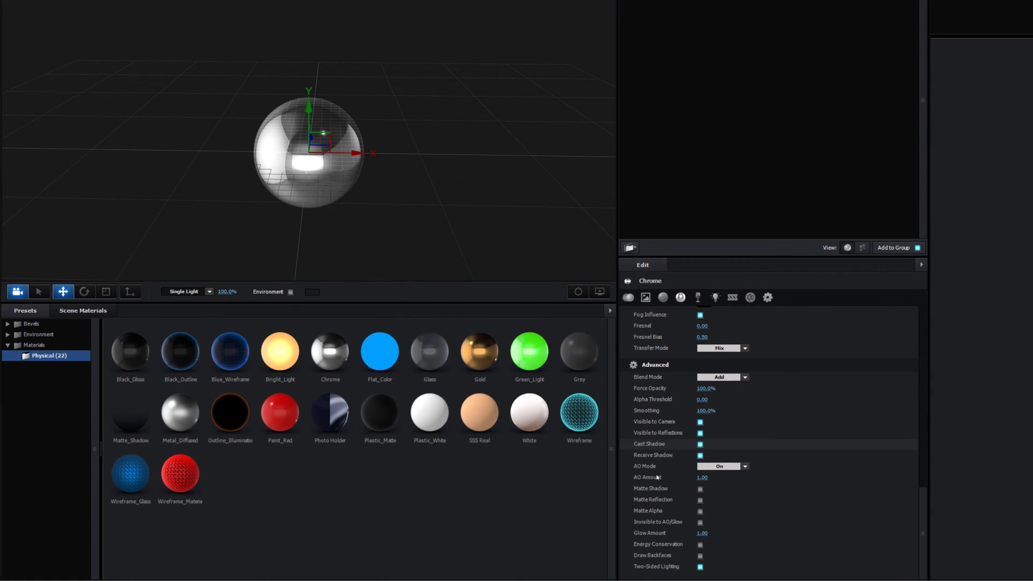
left_click(701, 556)
mouse_move(479, 200)
left_mouse_down()
mouse_move(360, 195)
mouse_move(438, 212)
mouse_move(428, 210)
left_mouse_up()
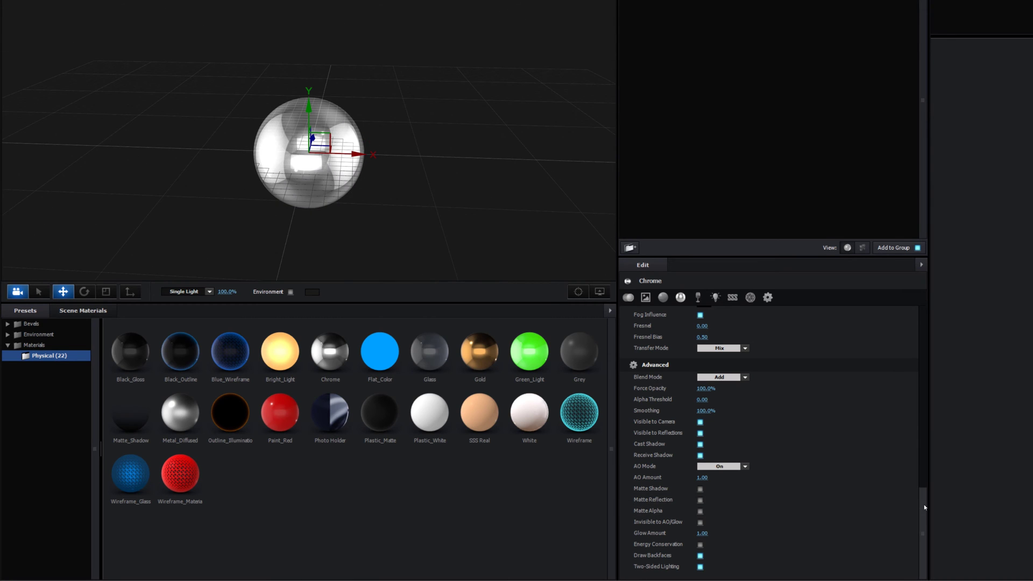
Step: Set the Chrome material's diffuse color to white and its ambient influence to 1.50
left_click_drag(925, 508, 934, 323)
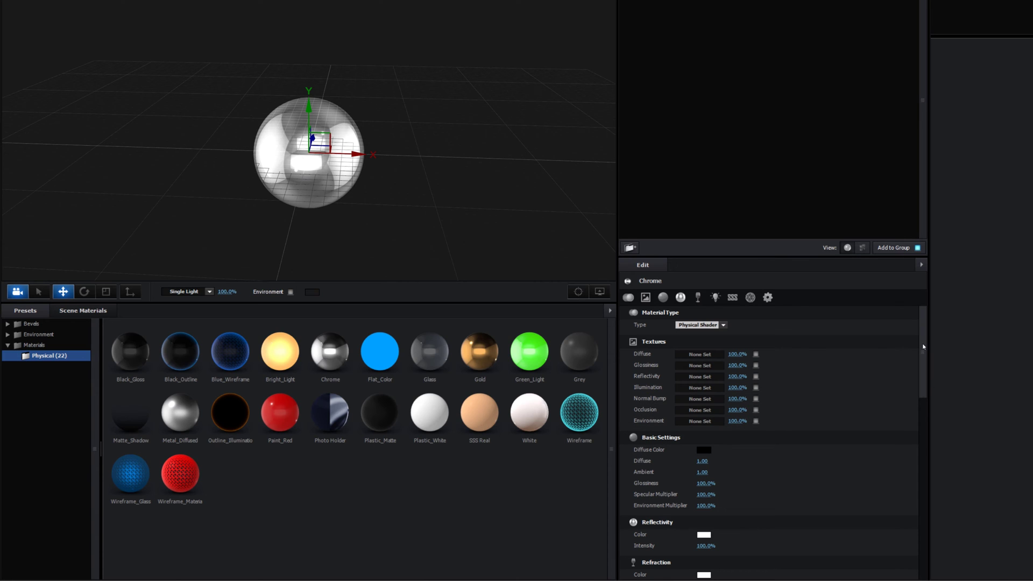
left_click_drag(924, 352, 935, 394)
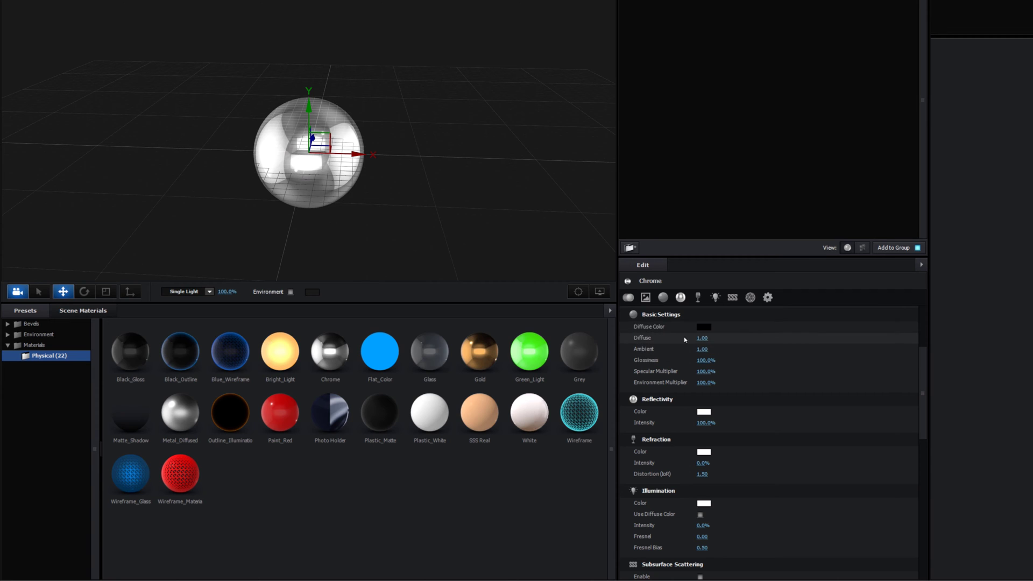
left_click(705, 327)
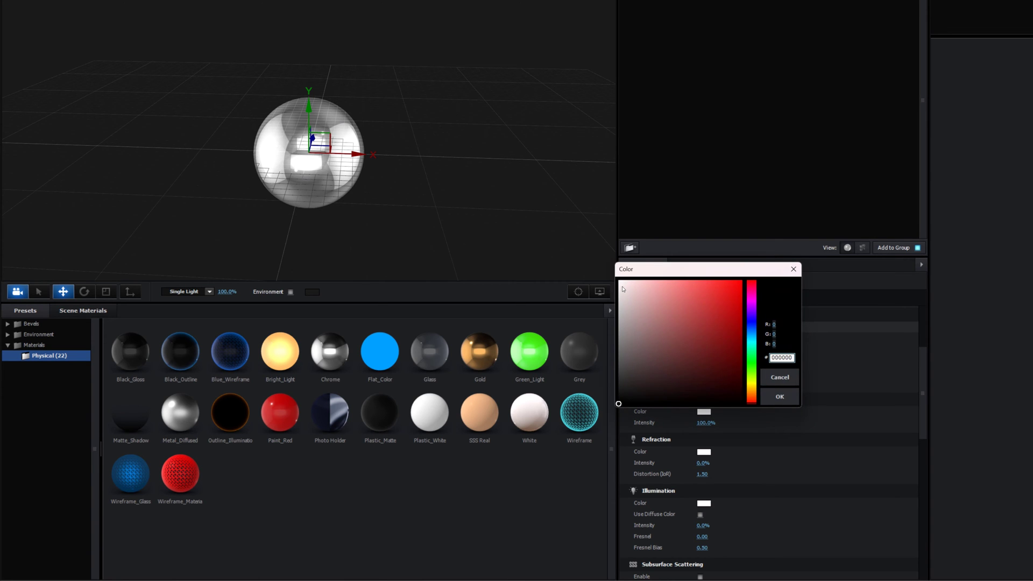
left_click(619, 280)
left_click(779, 397)
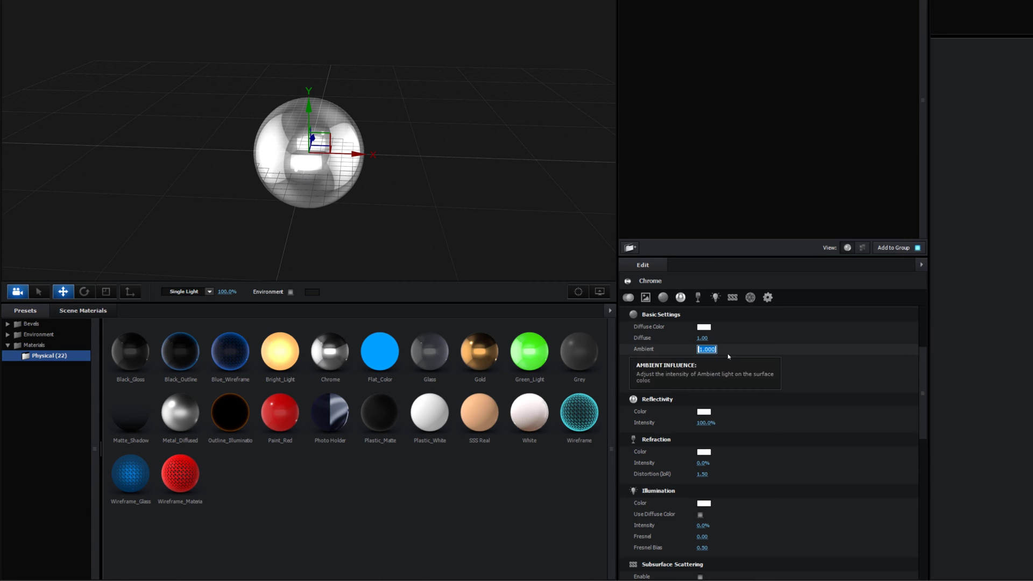
type("1.")
key("Return")
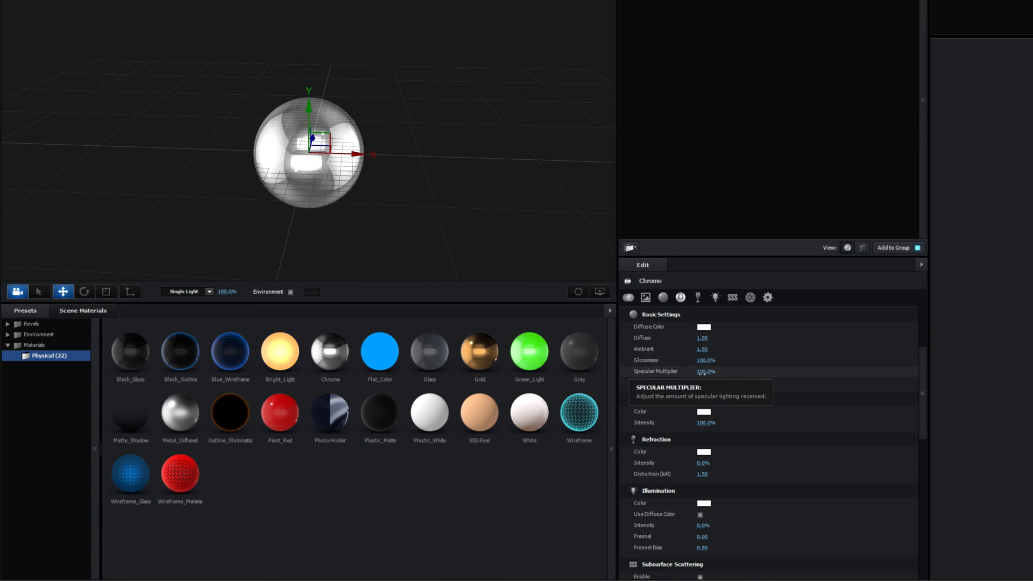
Step: Set the Chrome material's specular multiplier to 668% and its environment multiplier to 170%
left_click(705, 372)
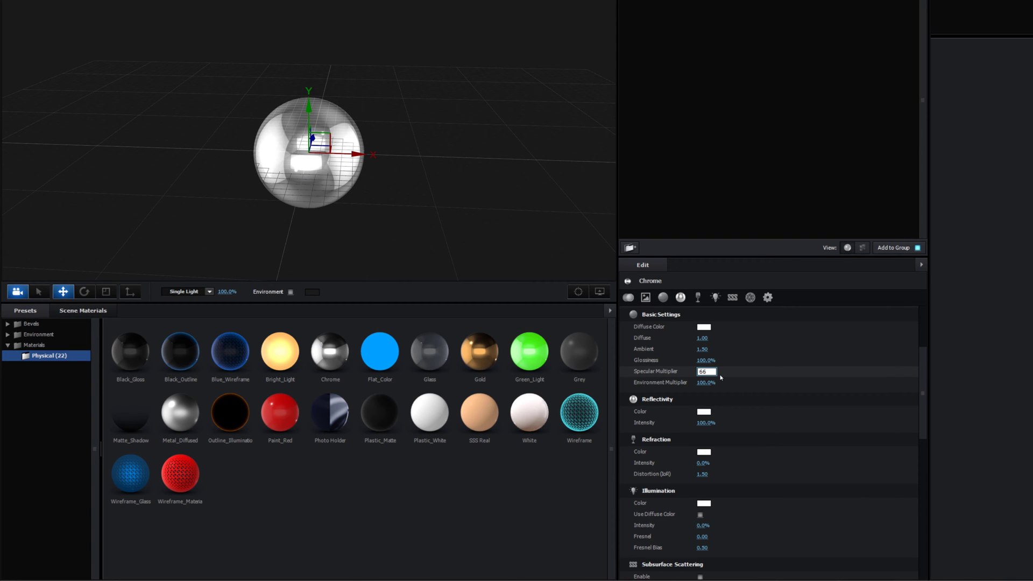
left_click_drag(399, 215, 372, 180)
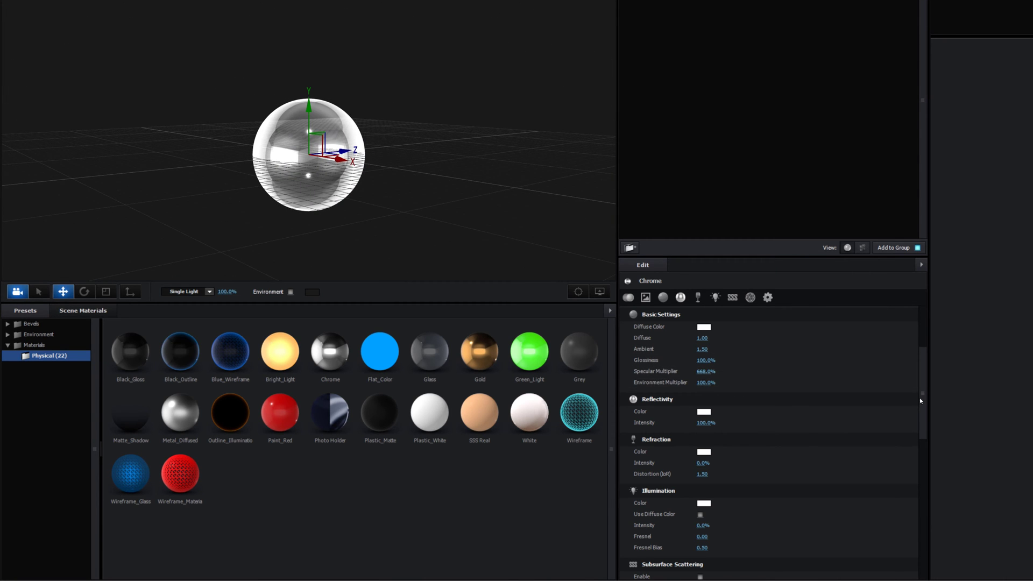
scroll(922, 395, "up", 1)
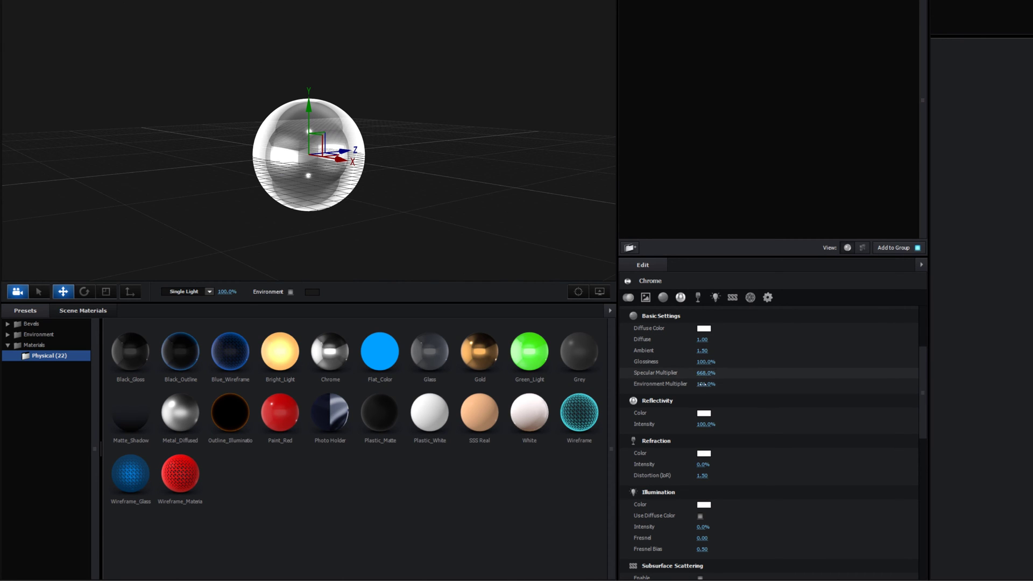
left_click(703, 385)
type("170")
key("Return")
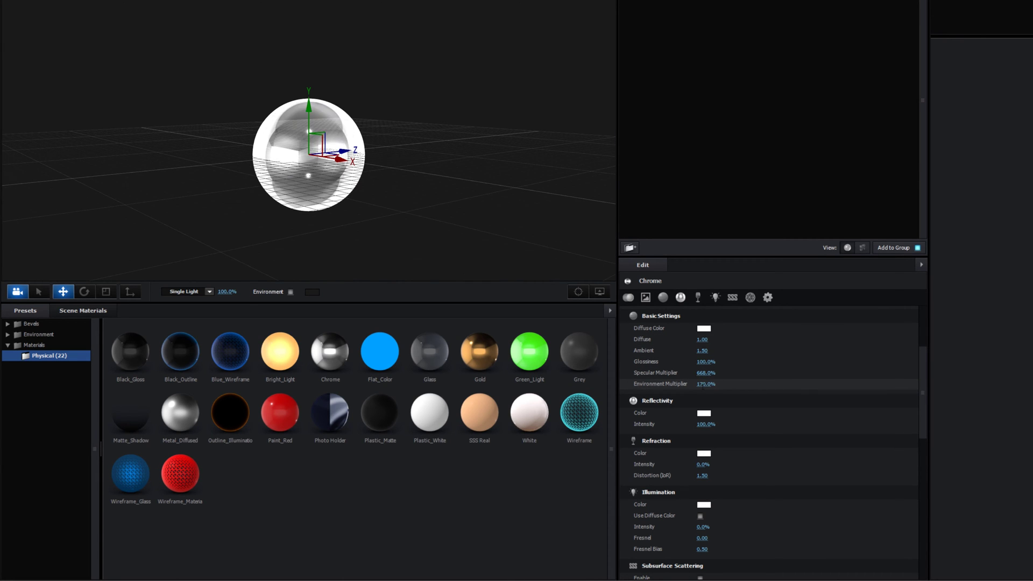
Step: Change the Chrome material's reflectivity color to light blue (5172FF)
scroll(924, 395, "down", 3)
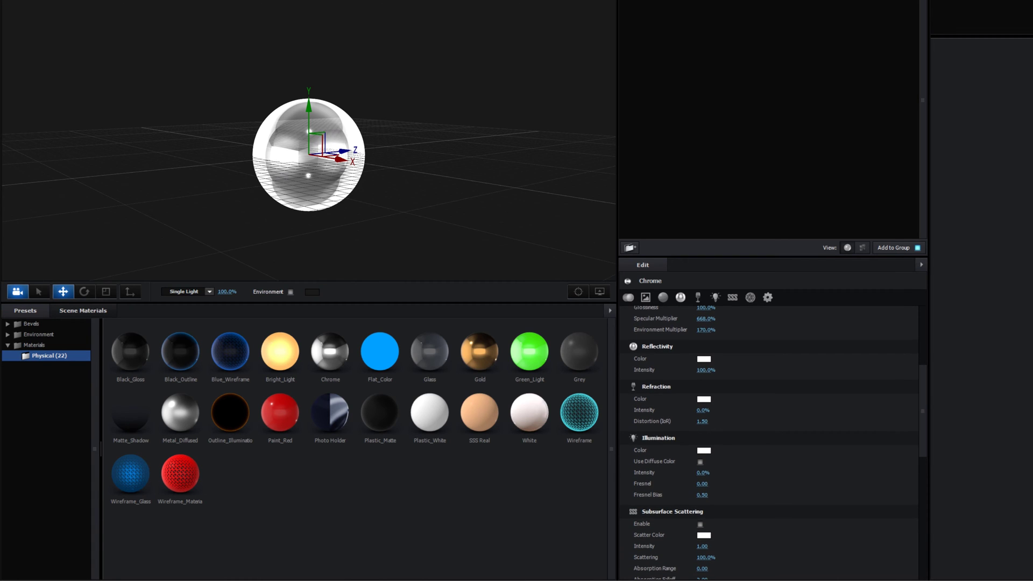
left_click(705, 359)
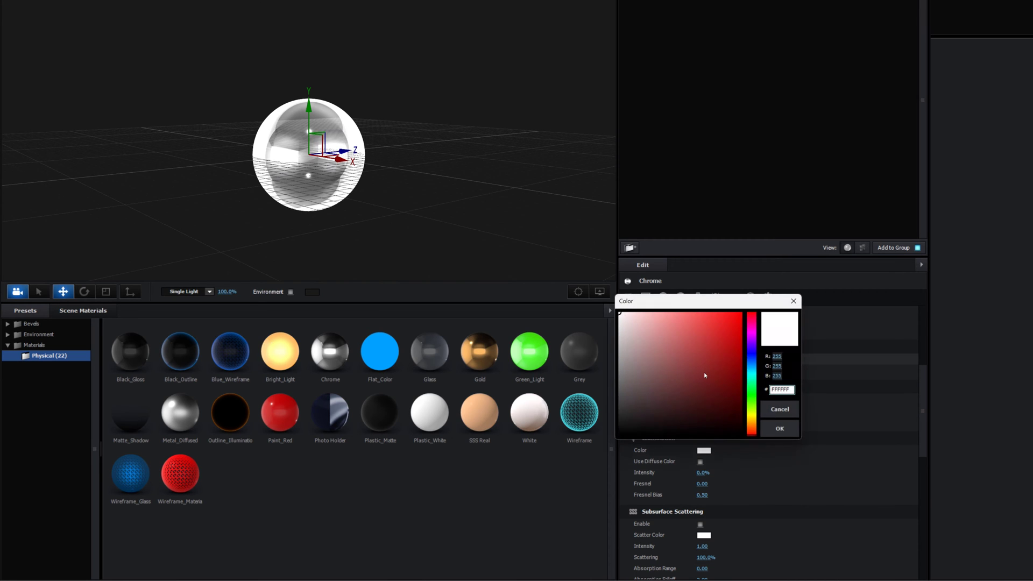
left_click_drag(754, 364, 753, 360)
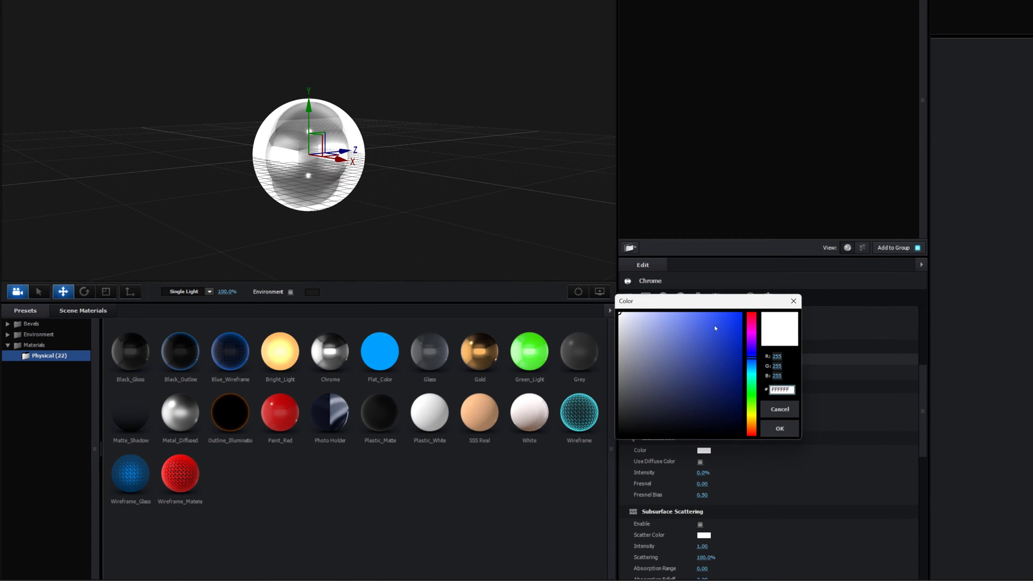
left_click_drag(715, 328, 702, 303)
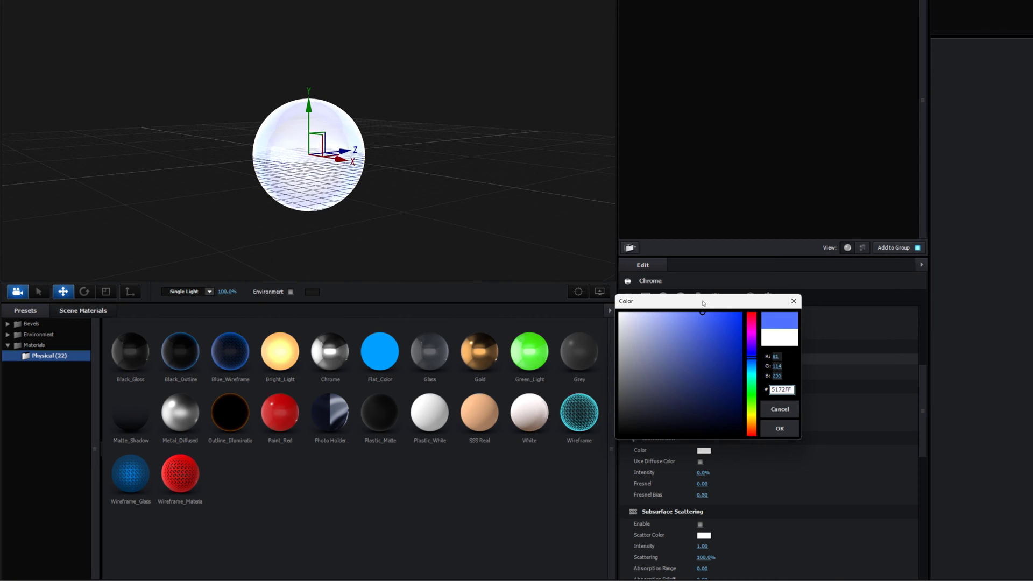
left_click(780, 429)
left_click_drag(371, 162, 425, 198)
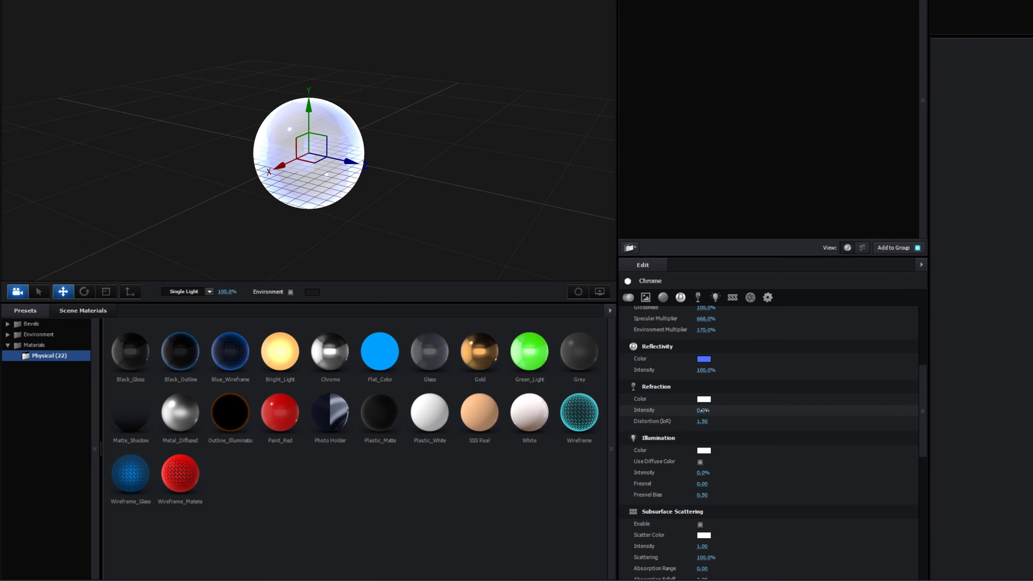
Step: Set the Chrome material's refraction color to black and its refraction intensity to 100%
left_click(704, 399)
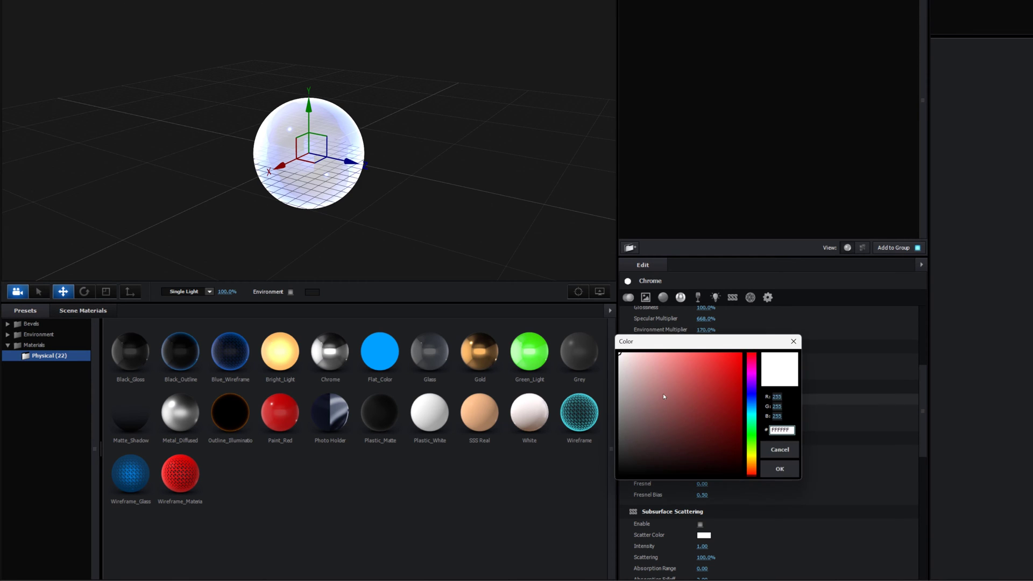
left_click_drag(634, 451, 619, 476)
left_click(780, 469)
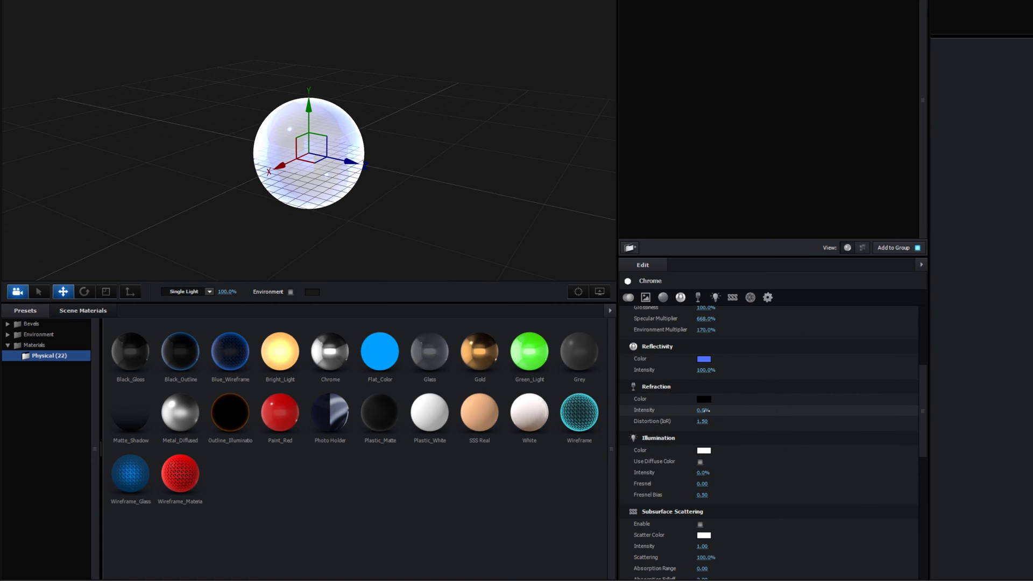
left_click_drag(701, 411, 724, 412)
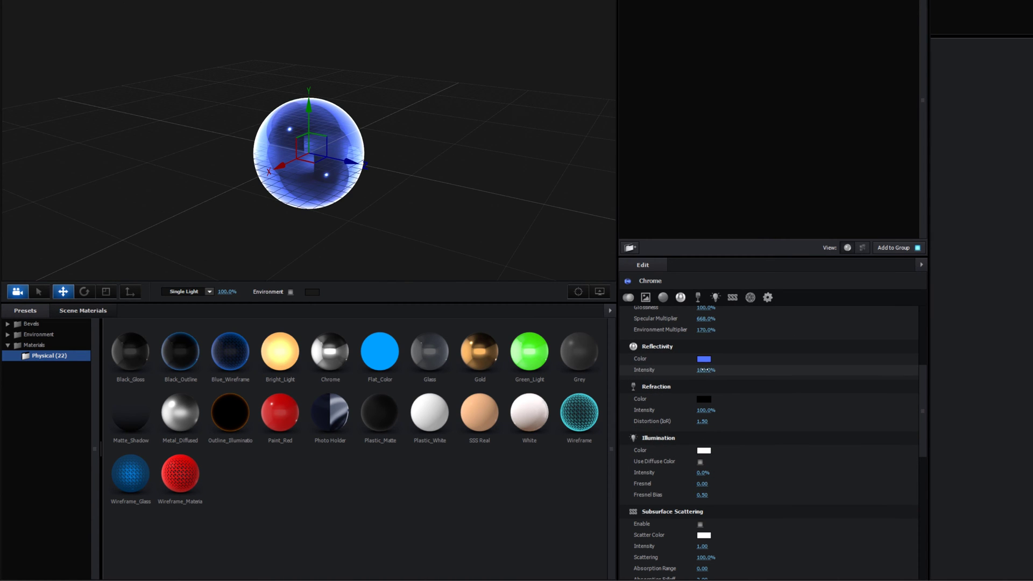
Step: Lower the reflectivity intensity to about 69% and change the reflectivity color to a saturated blue (0030FF)
left_click_drag(694, 369, 684, 370)
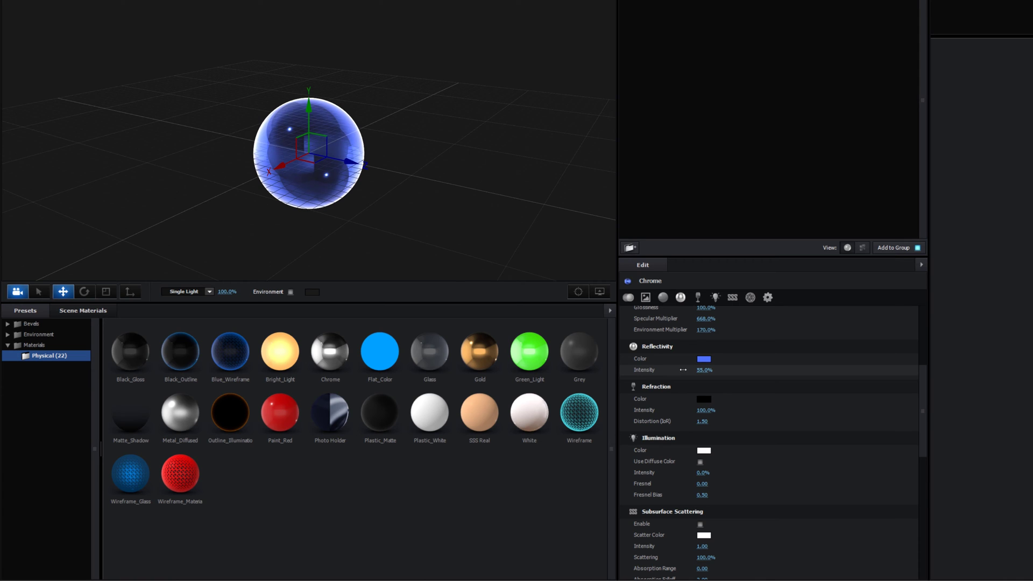
left_click(704, 359)
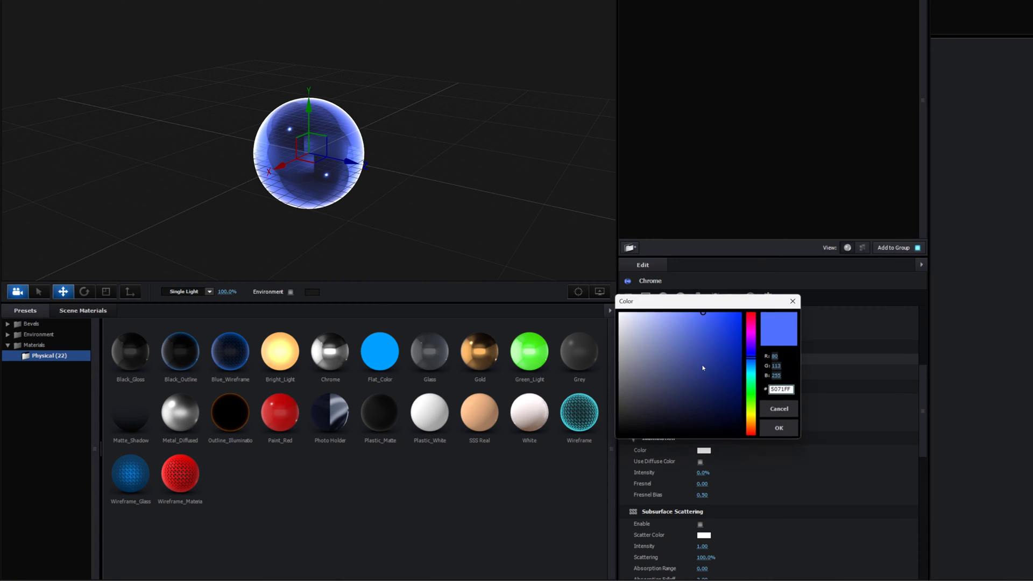
left_click_drag(733, 324, 756, 306)
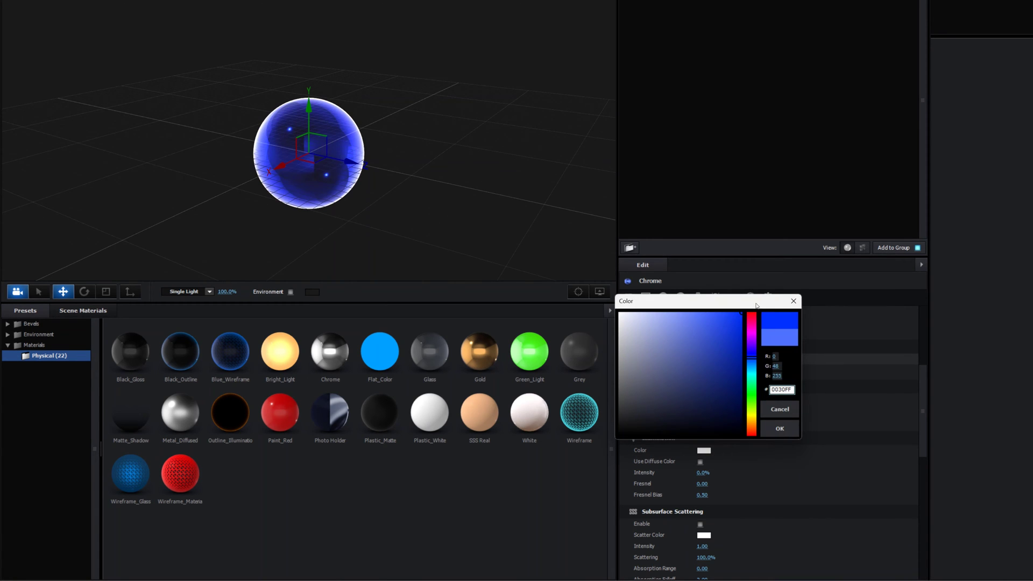
left_click(780, 428)
left_click_drag(469, 224, 485, 198)
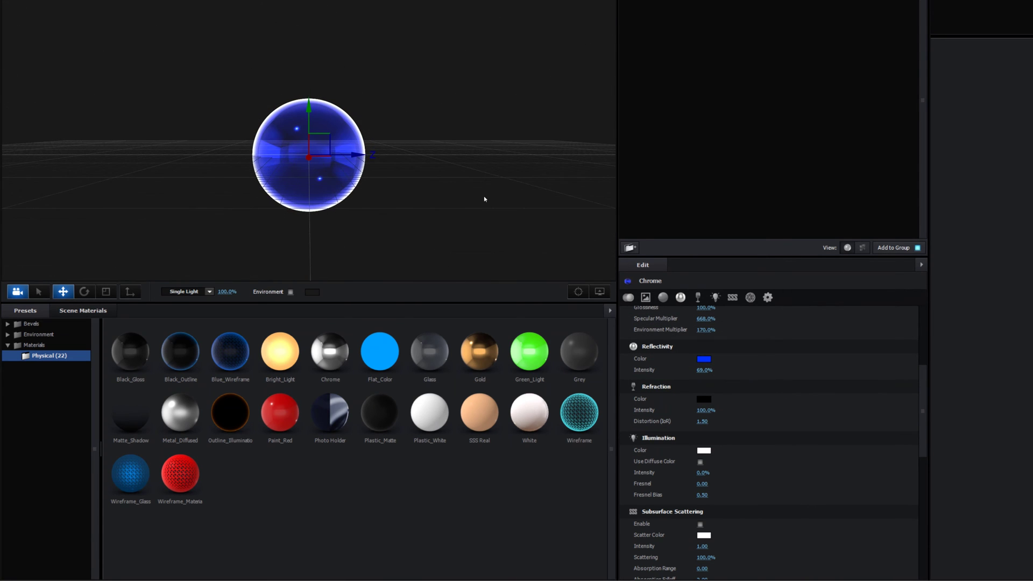
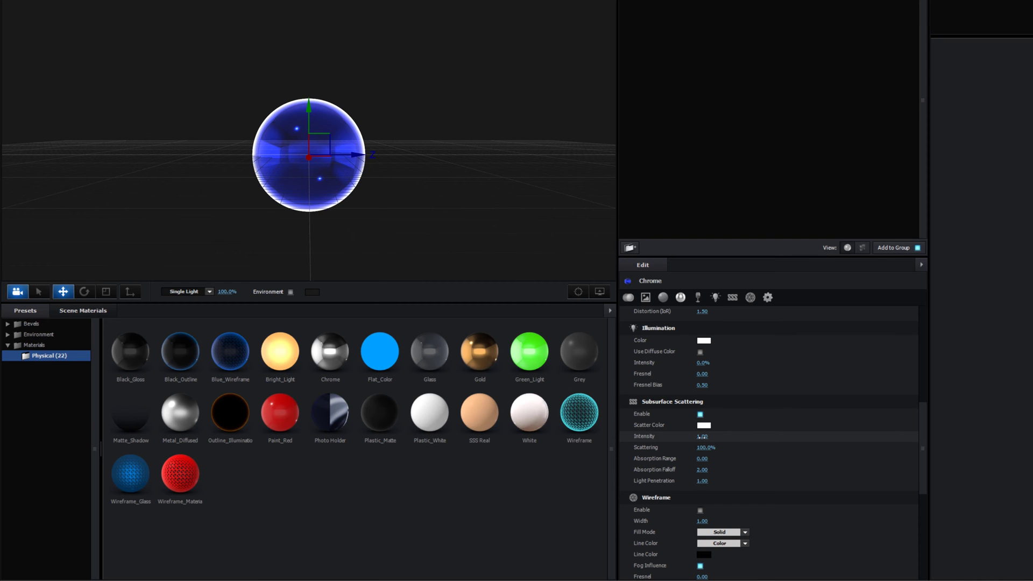
Step: Set the Chrome material's subsurface scattering intensity to 3.4
left_click(701, 437)
key("Return")
left_click(701, 436)
type("3.")
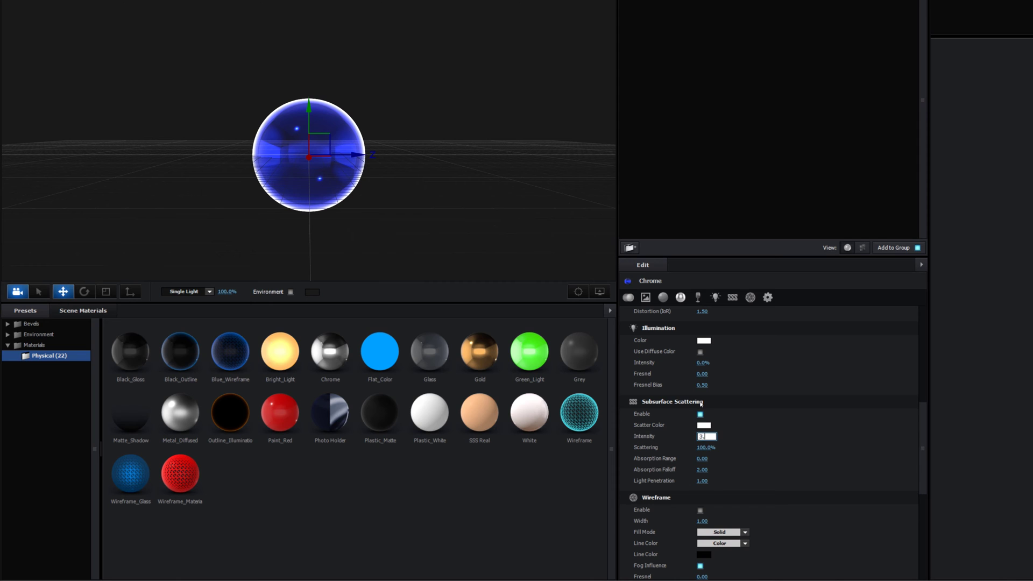
type("4")
key("Return")
left_click_drag(924, 439, 928, 509)
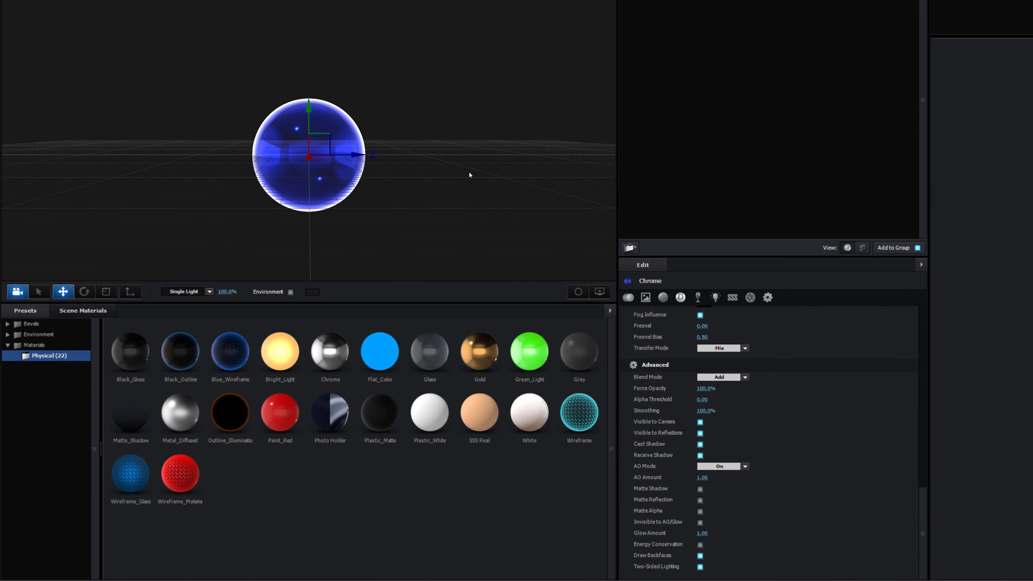
left_click_drag(469, 175, 358, 171)
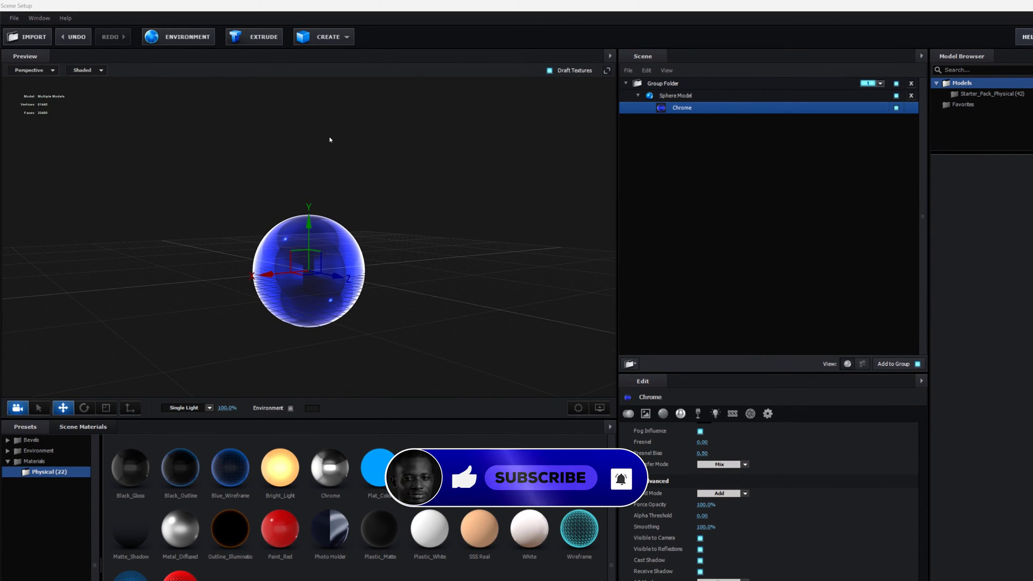
Step: Create a second sphere model and rename the original Chrome sphere as Outer Sphere
left_click(331, 61)
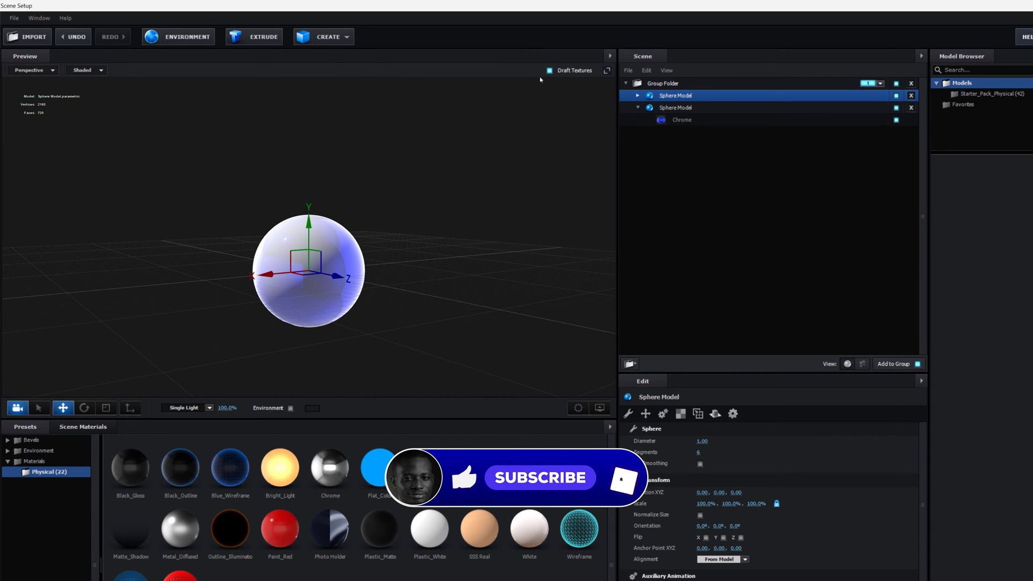
left_click(672, 108)
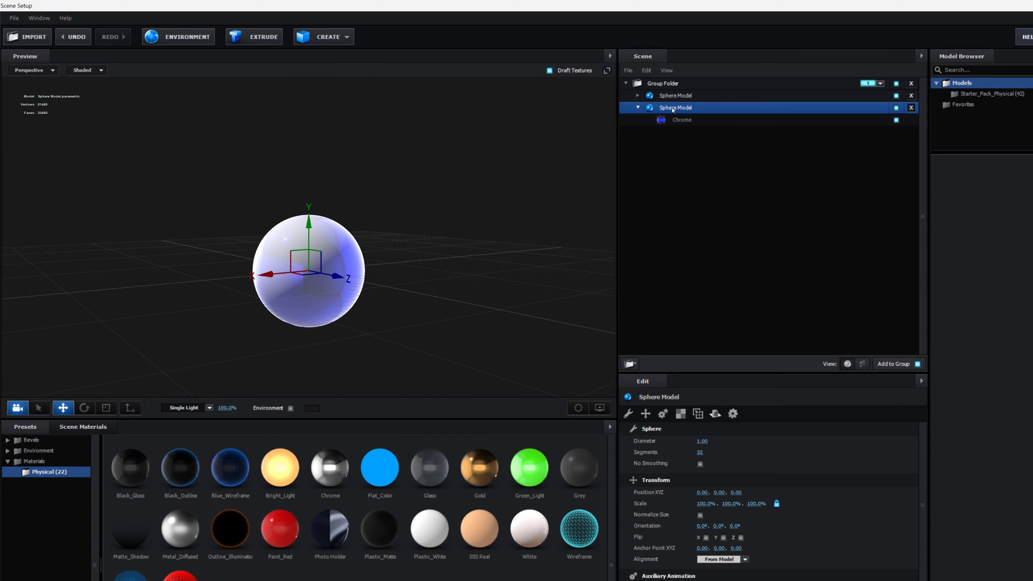
double_click(673, 108)
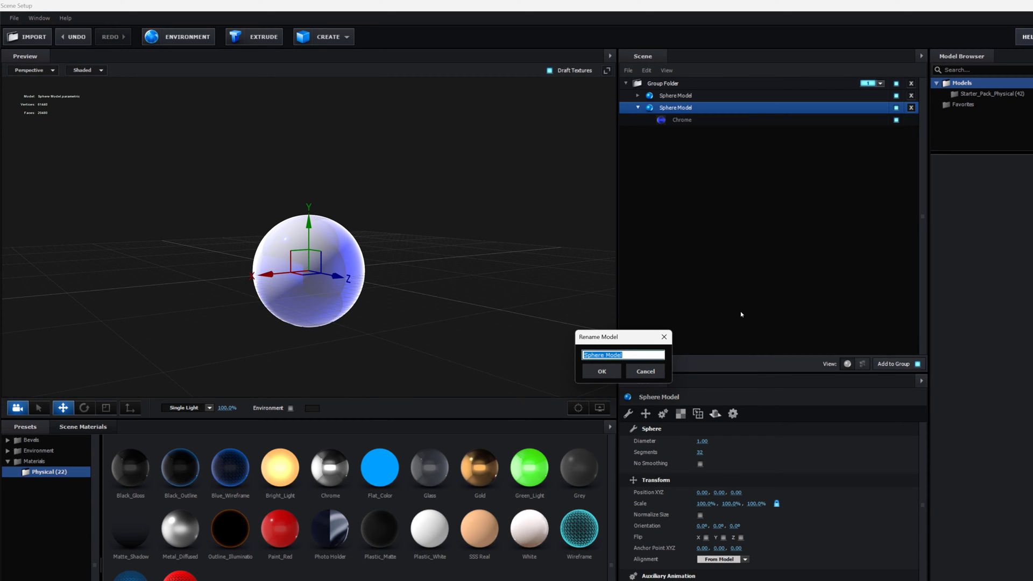
type("Outer Sphere")
left_click(602, 371)
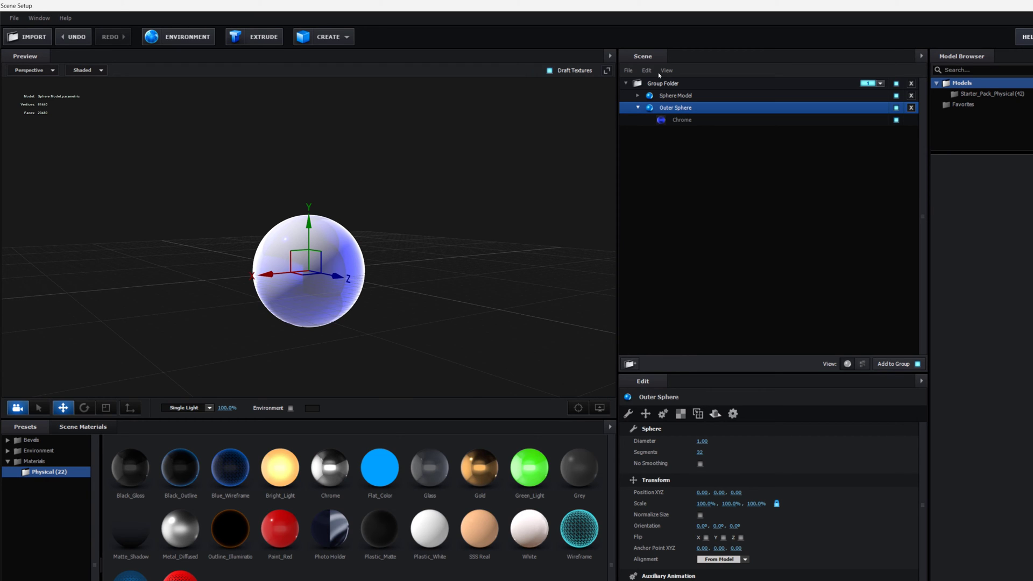
Step: Rename the new sphere model as Diamond shape and hide the Outer Sphere model
left_click(676, 96)
double_click(674, 96)
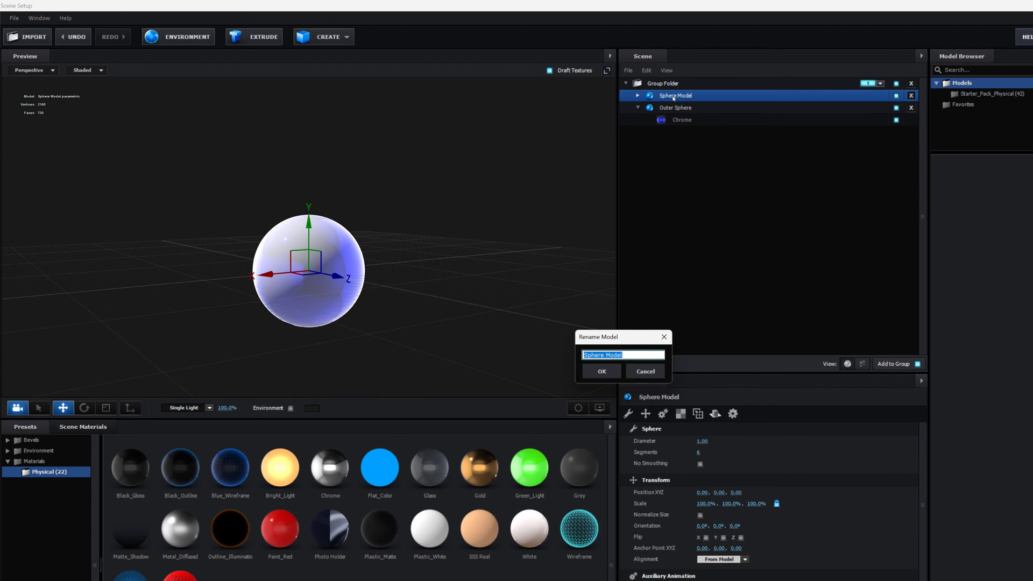
type("Diamond shape")
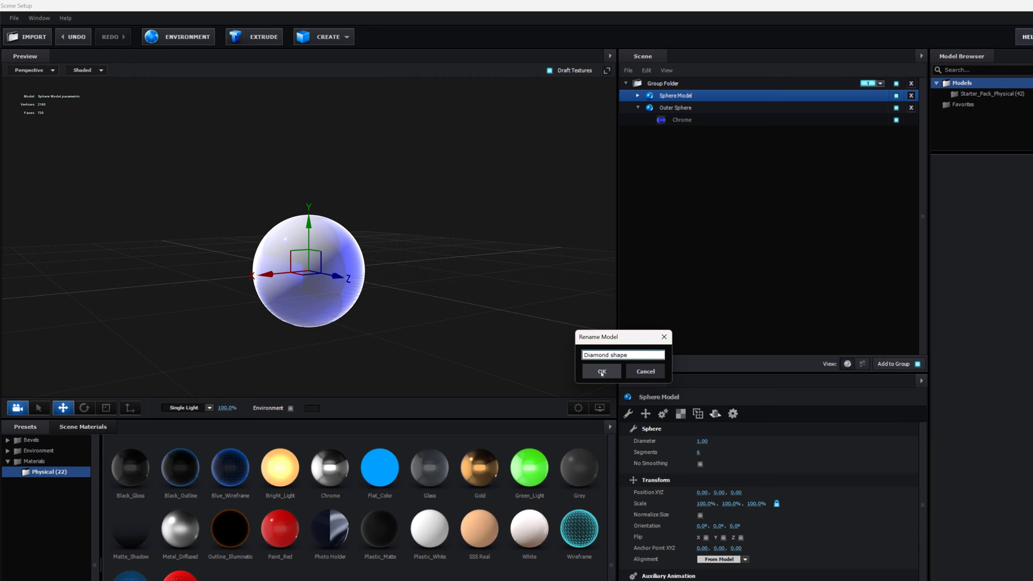
key("Return")
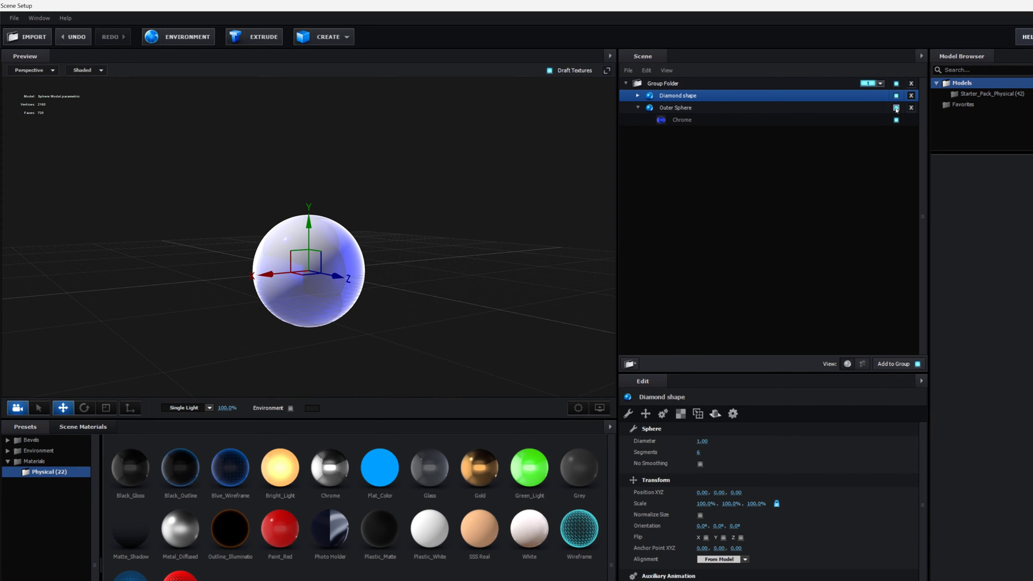
left_click(896, 108)
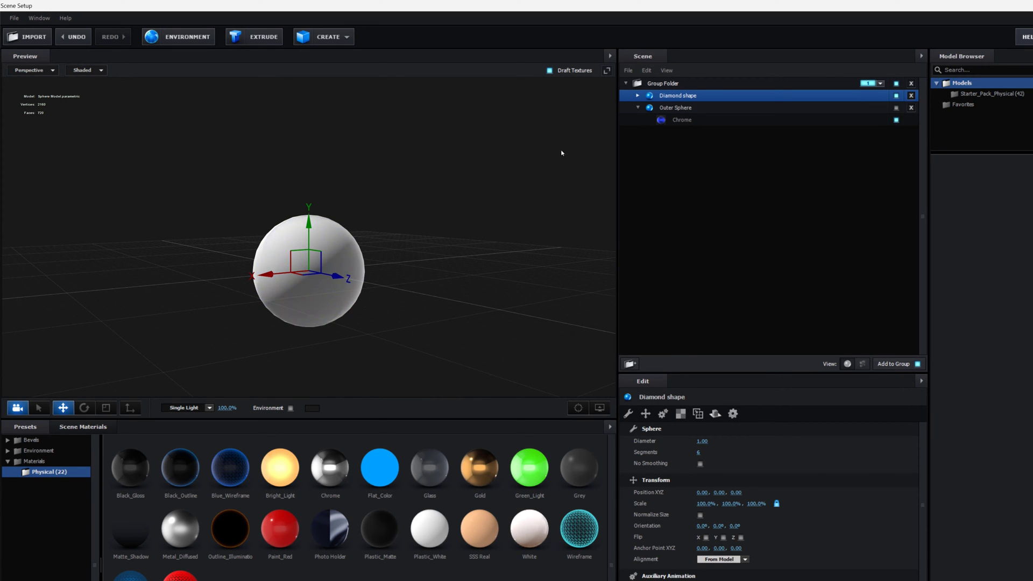
left_click(637, 108)
Step: Reduce the Diamond shape model's segments to 1 and turn on No Smoothing to give it faceted sides
left_click(668, 97)
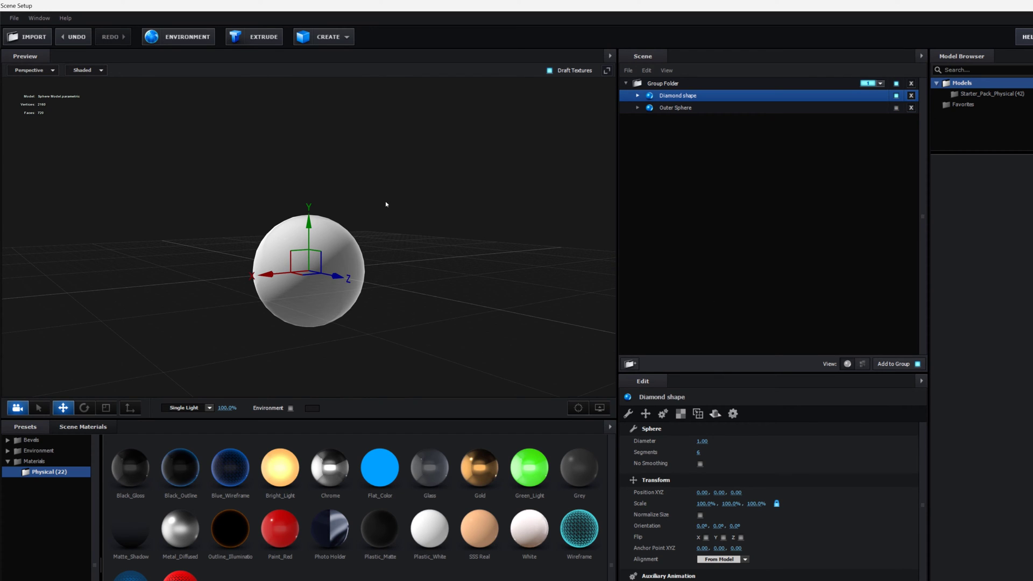
scroll(226, 284, "up", 2)
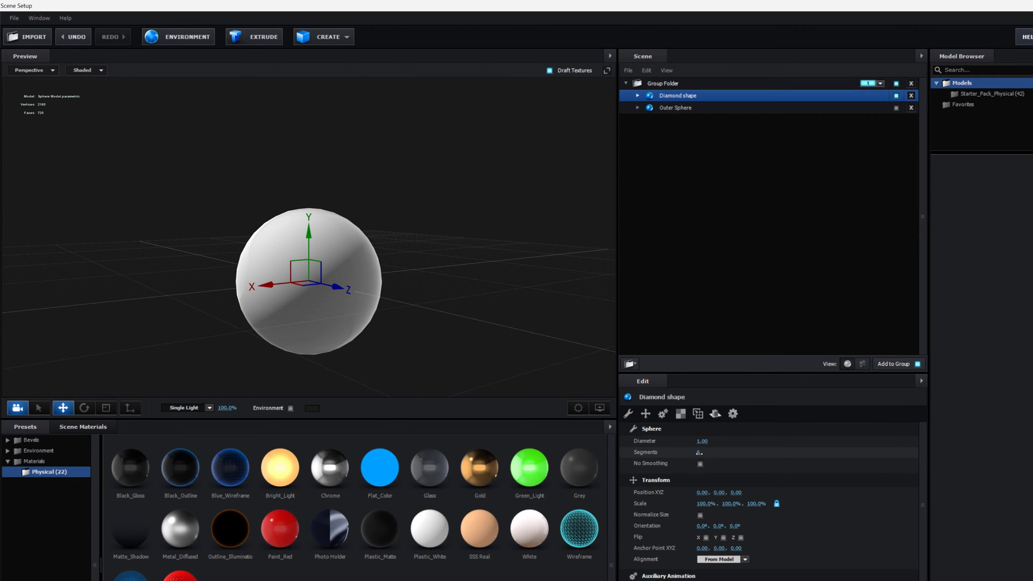
left_click_drag(699, 453, 685, 455)
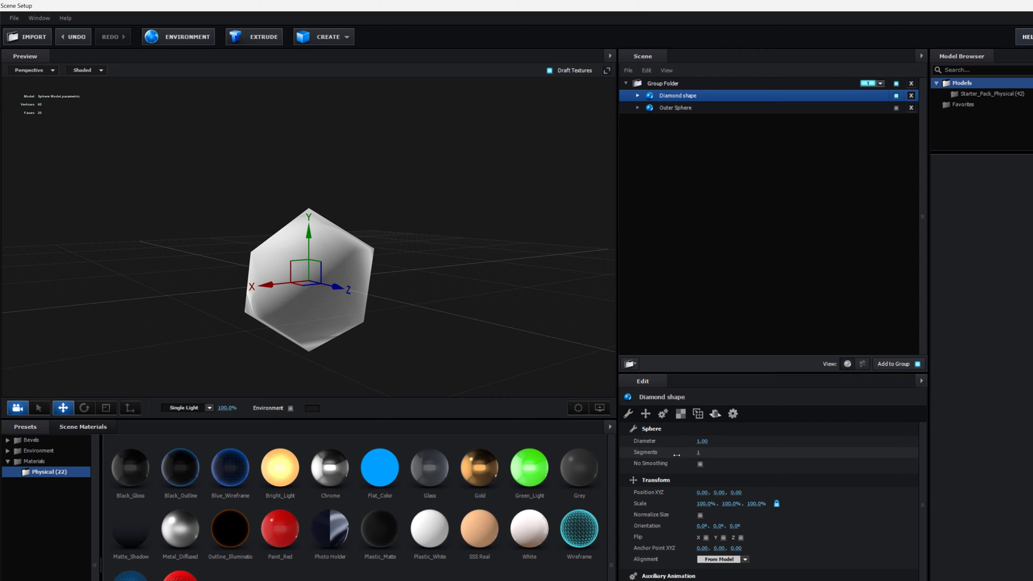
left_click_drag(415, 291, 377, 314)
left_click(700, 463)
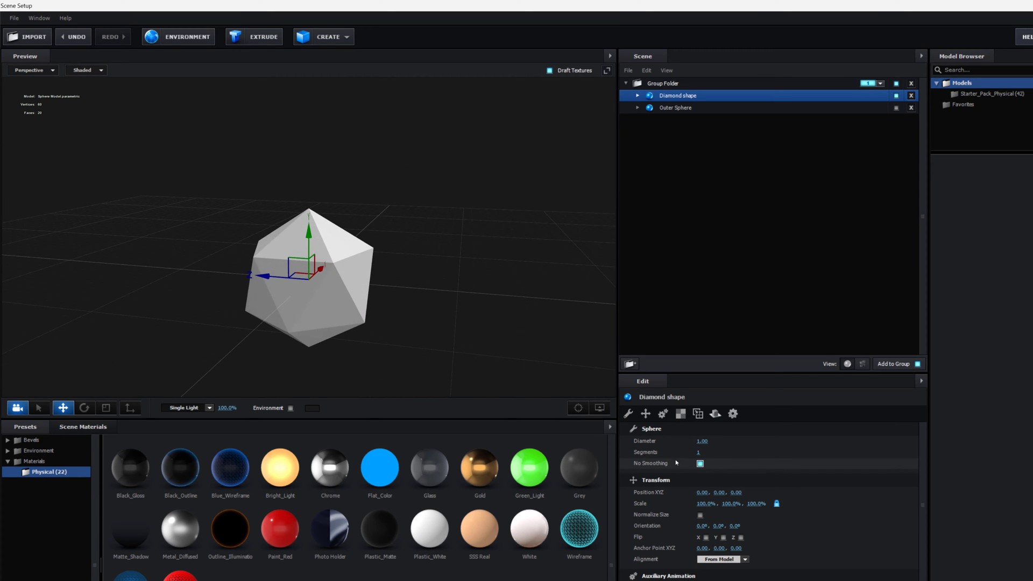
left_click_drag(431, 291, 380, 325)
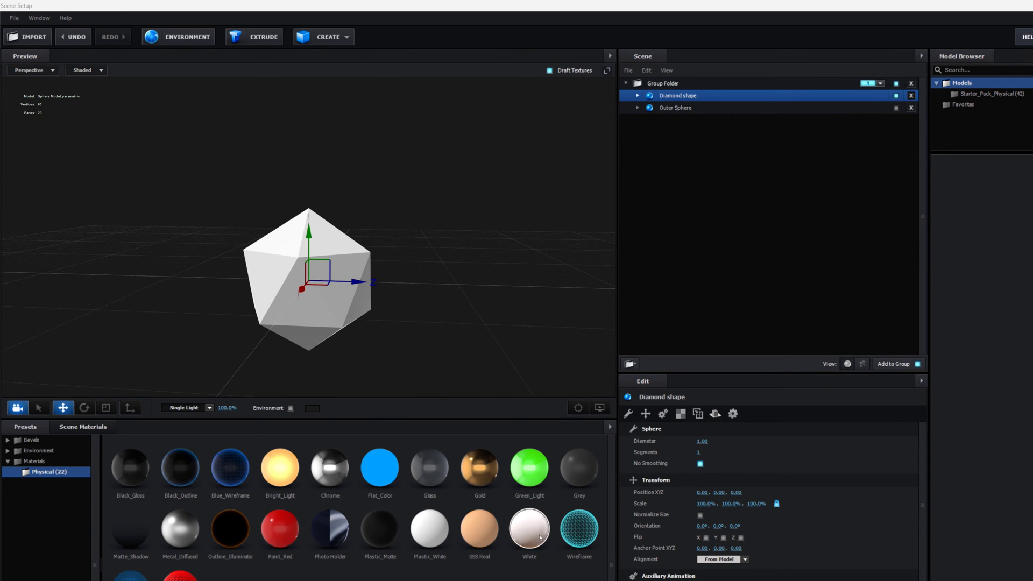
Step: Duplicate the blue Chrome material in the scene materials
left_click(83, 427)
right_click(80, 463)
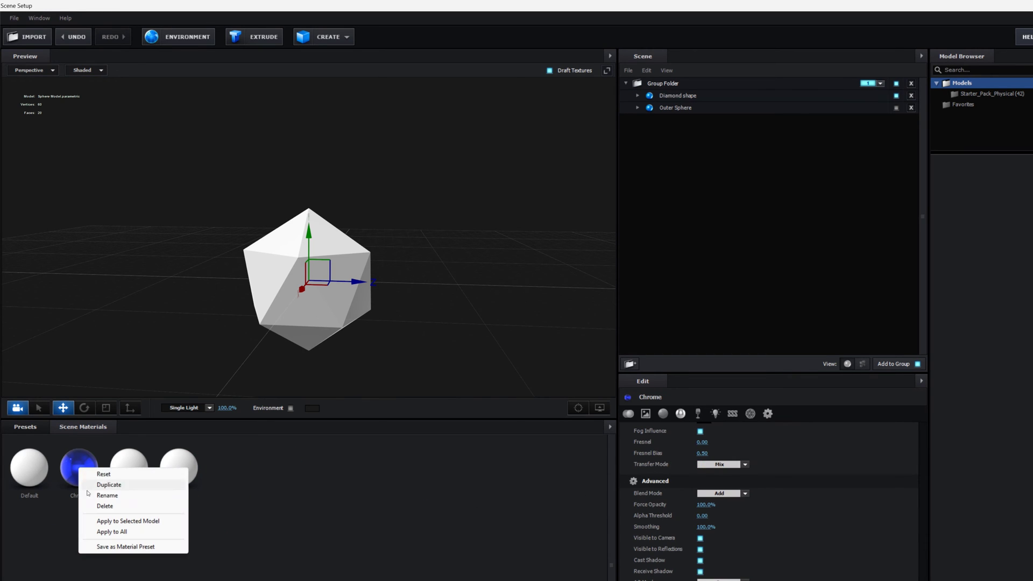
left_click(115, 488)
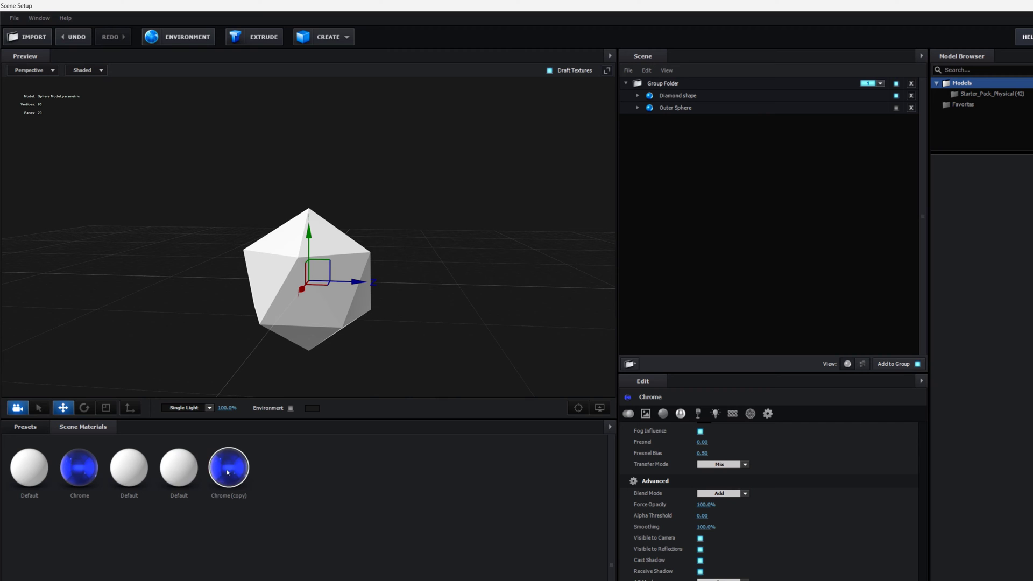
left_click(233, 498)
right_click(230, 462)
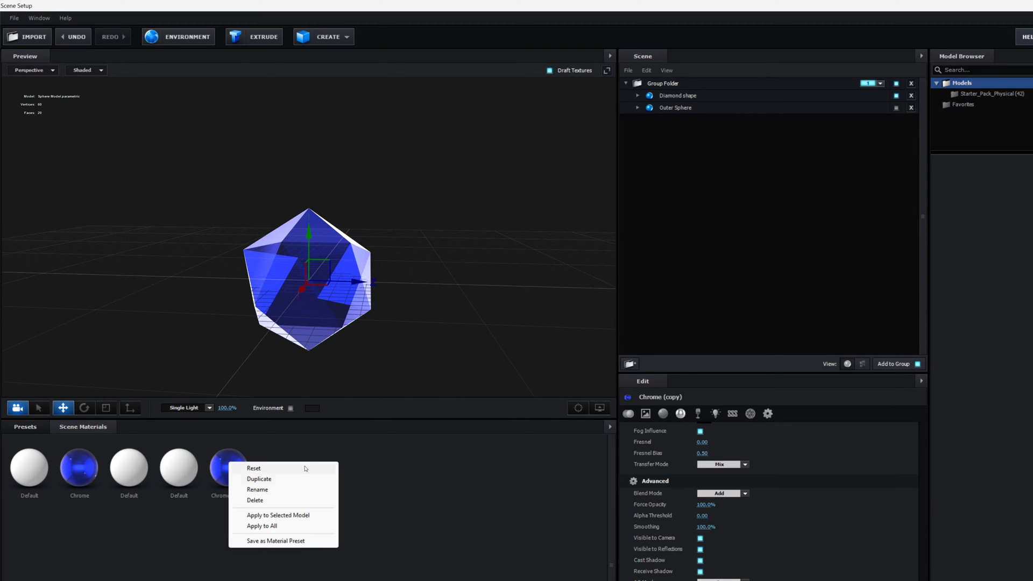
left_click(329, 452)
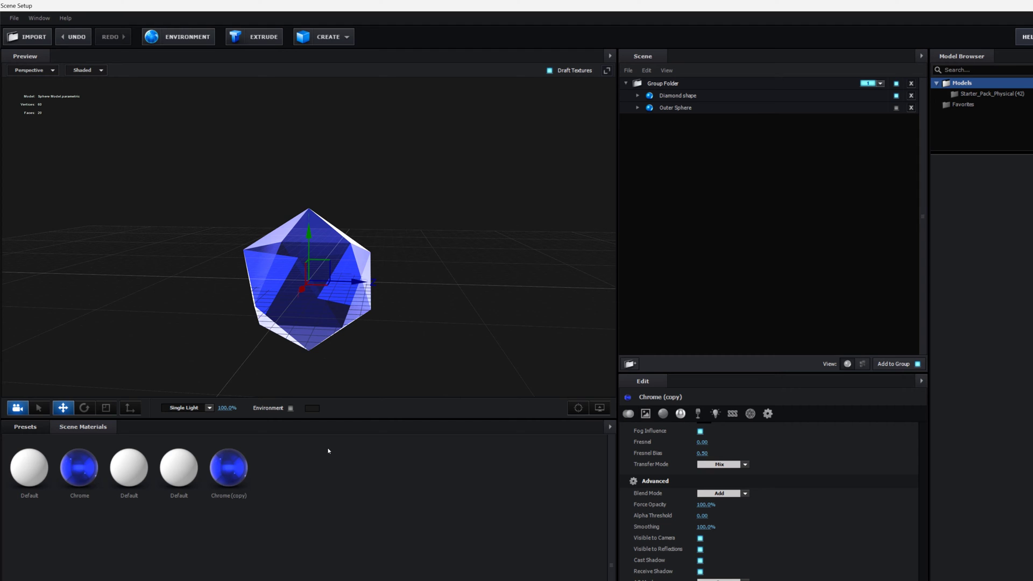
key("ctrl+z")
Step: Rename the copied Chrome material as Diamond shape and the original Chrome material as Outer sphere
right_click(227, 482)
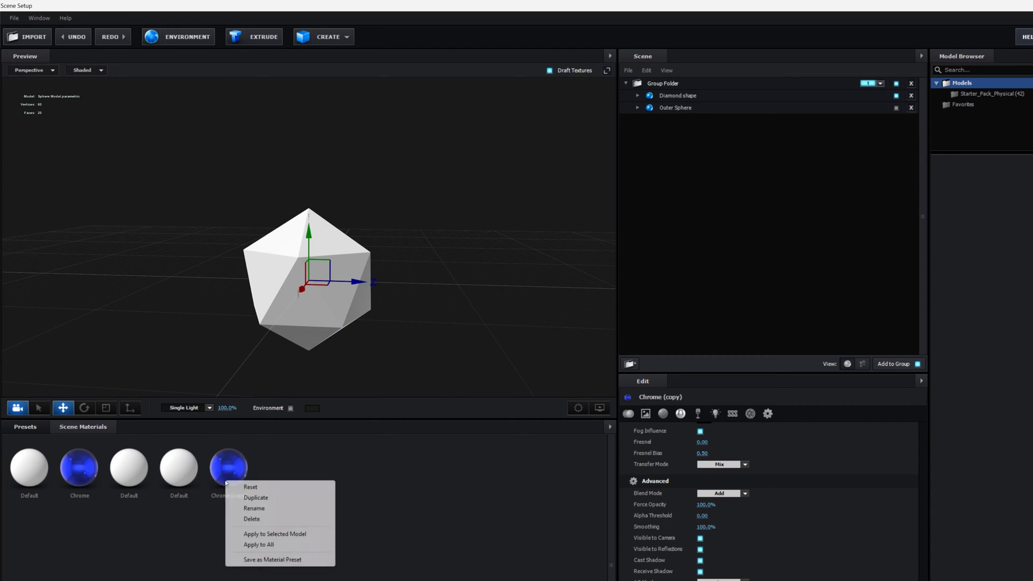
left_click(254, 508)
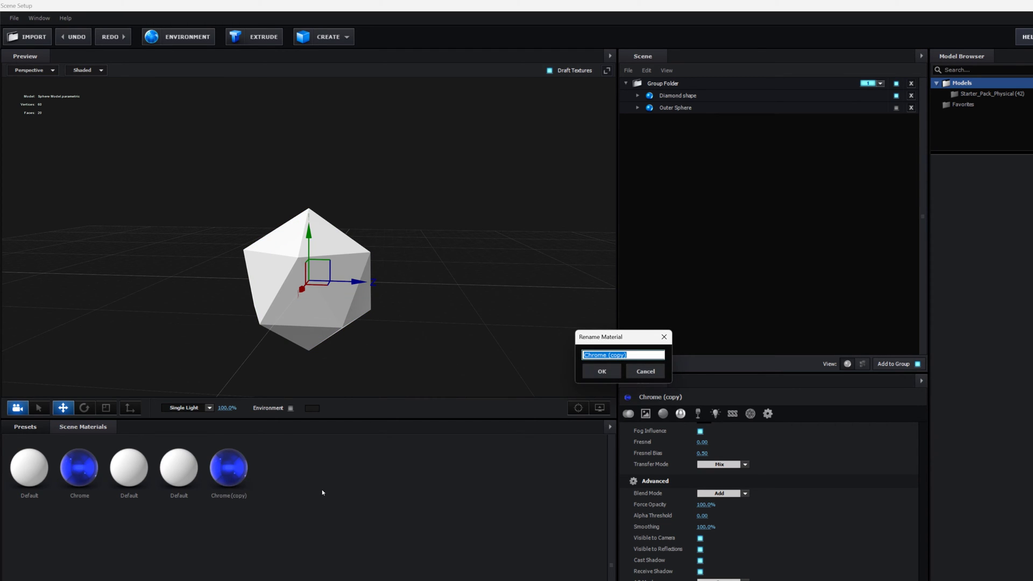
type("Diamond shpa")
left_click(586, 378)
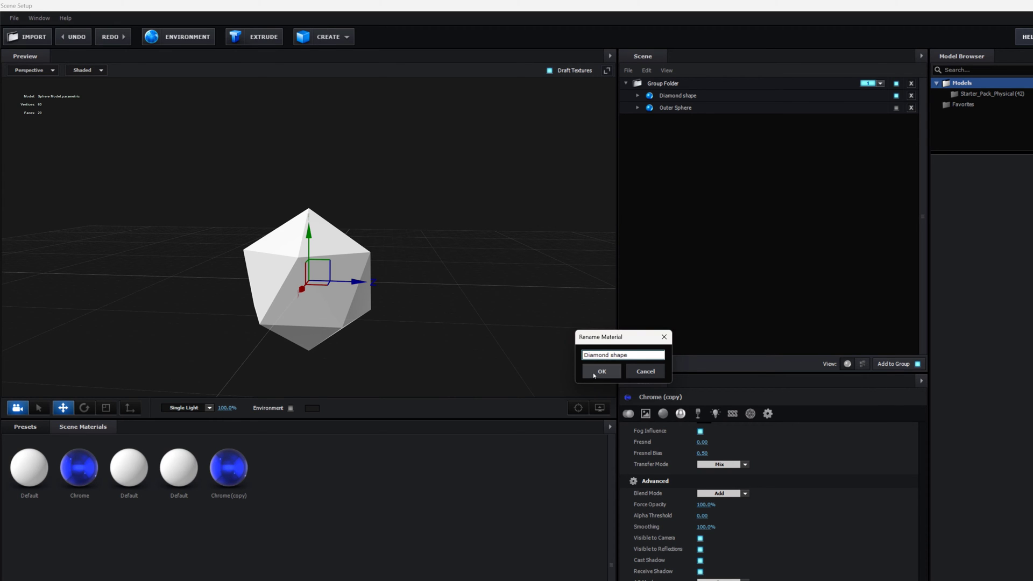
right_click(82, 482)
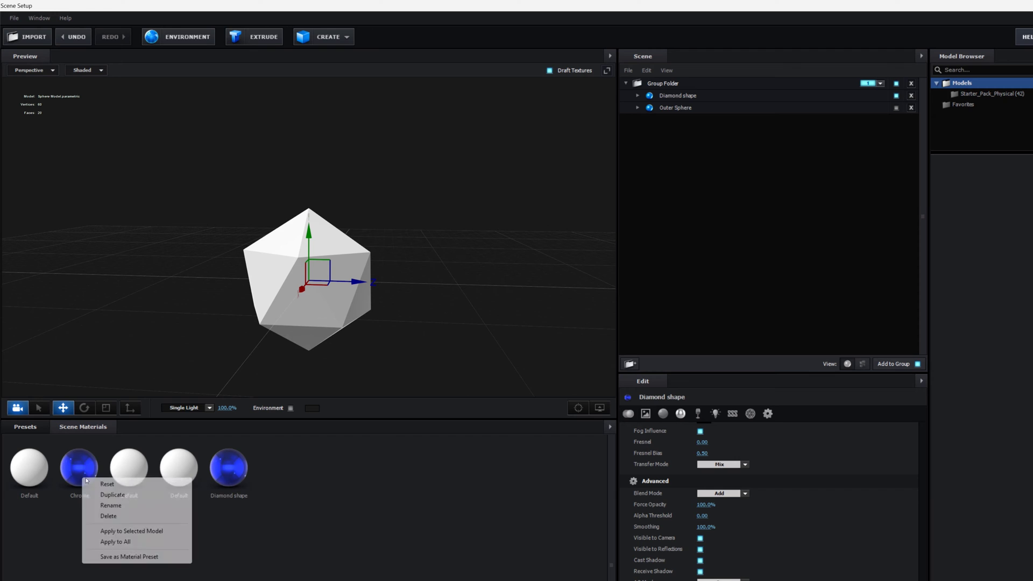
left_click(120, 508)
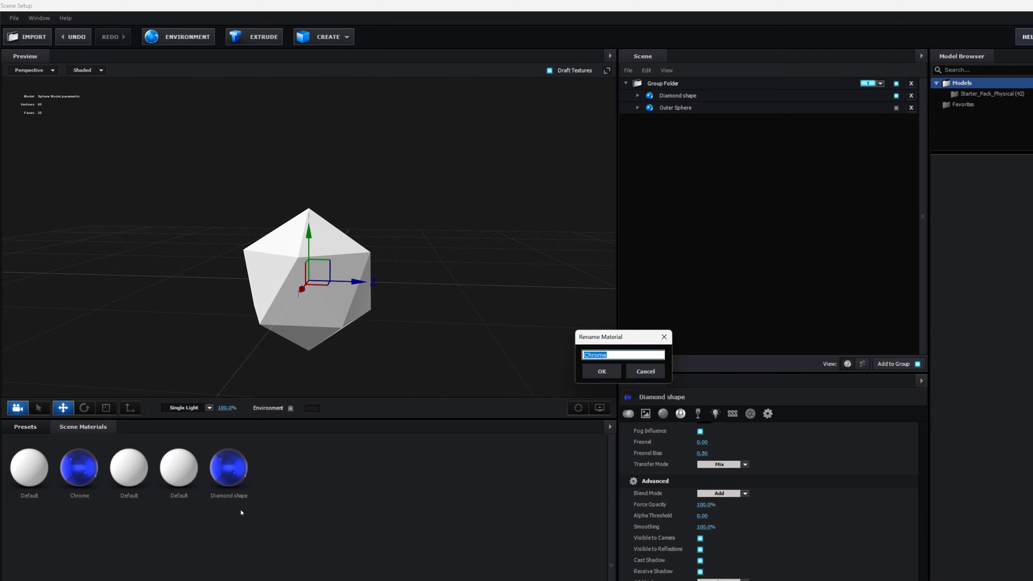
type("Outer spher")
left_click(596, 372)
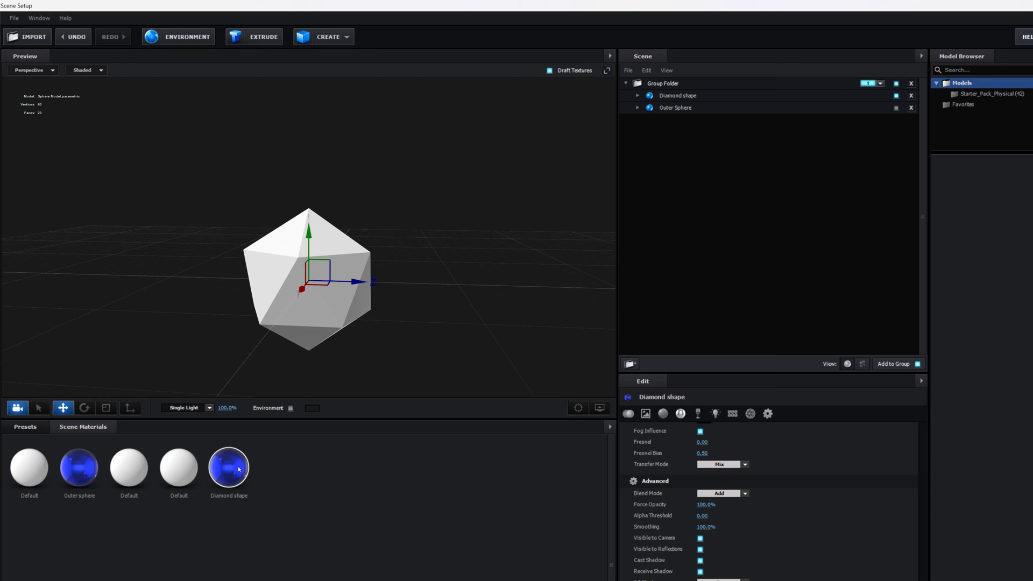
Step: Apply the Diamond shape material to the faceted model and change the material's reflectivity color to a saturated pinkish red
left_click_drag(216, 469, 286, 316)
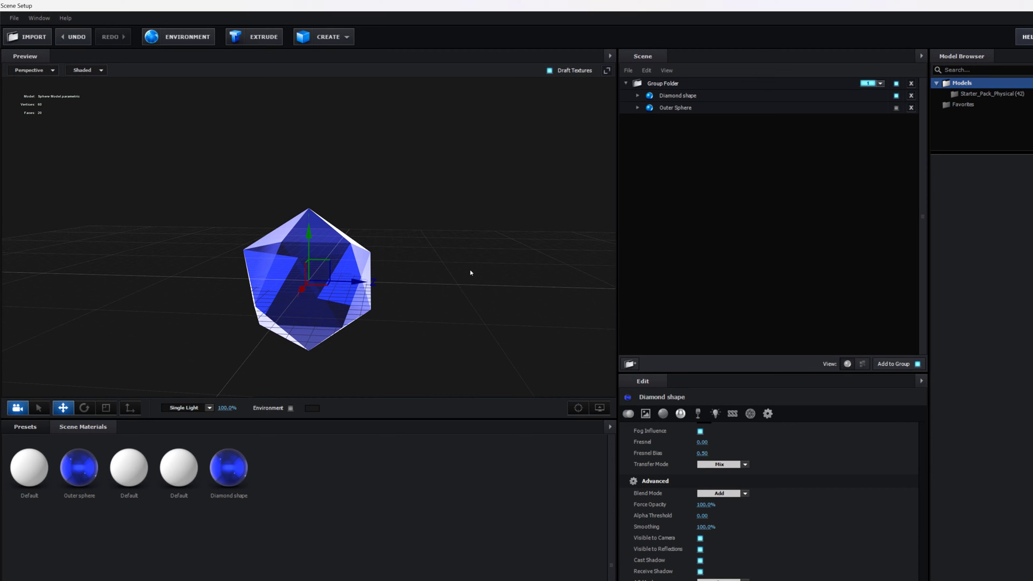
left_click_drag(471, 273, 369, 300)
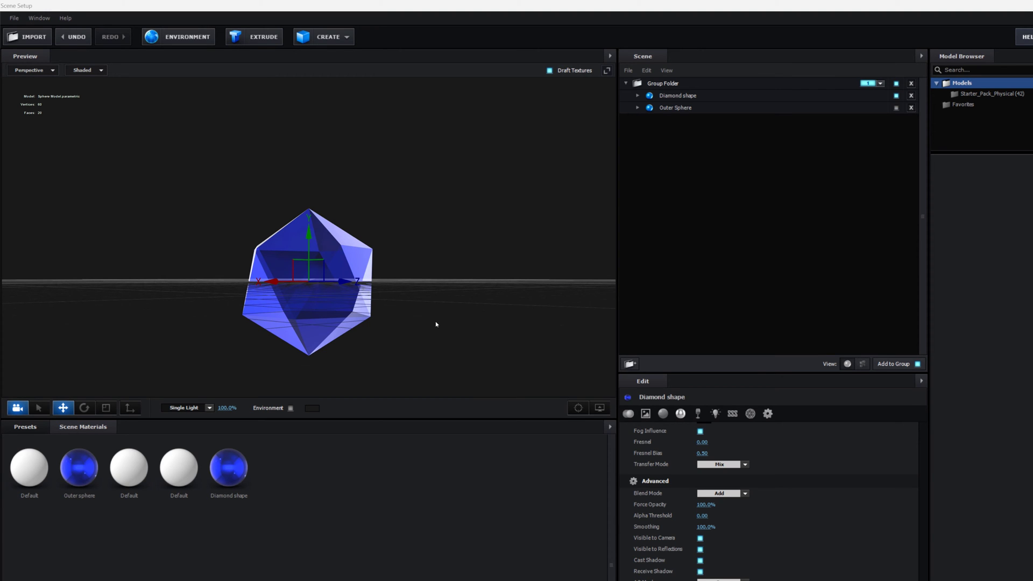
left_click(638, 95)
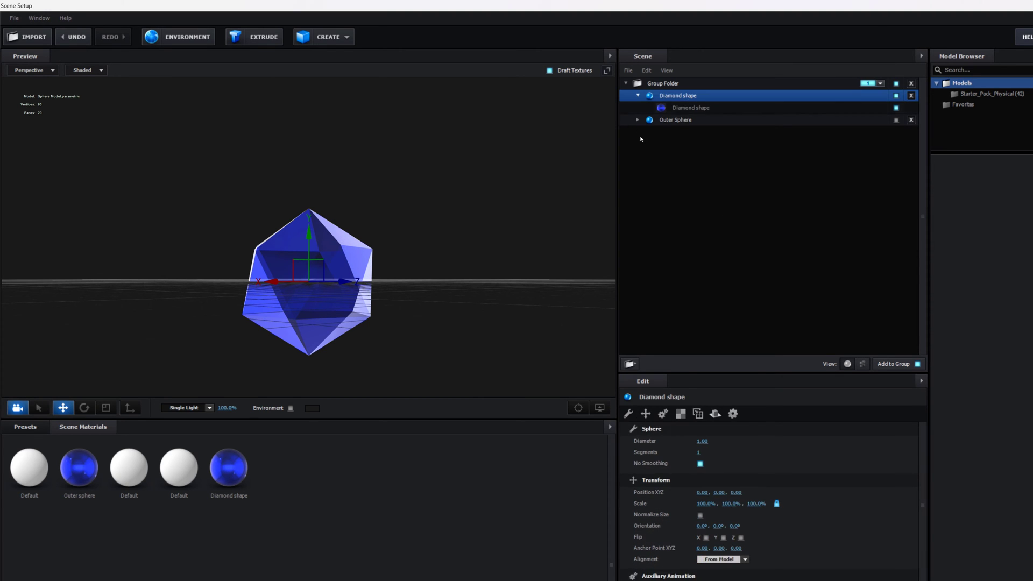
left_click(684, 107)
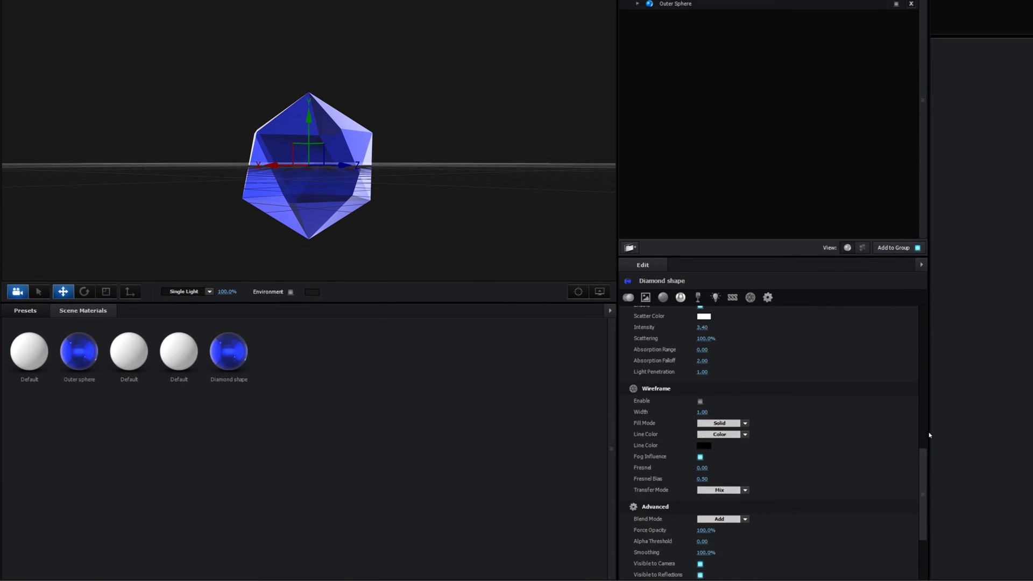
scroll(706, 396, "up", 5)
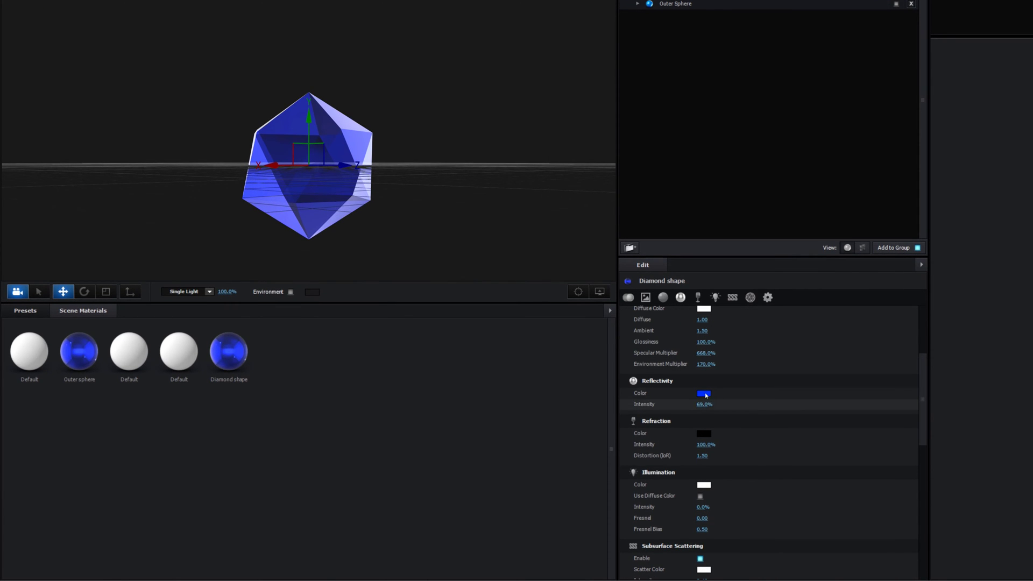
left_click(706, 396)
left_click(753, 349)
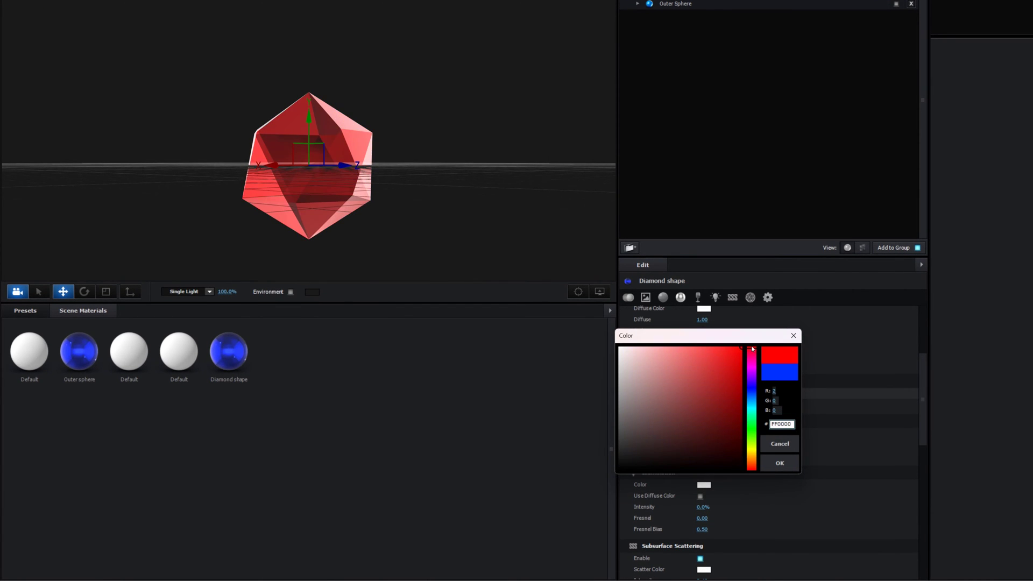
left_click_drag(753, 350, 753, 355)
left_click(780, 463)
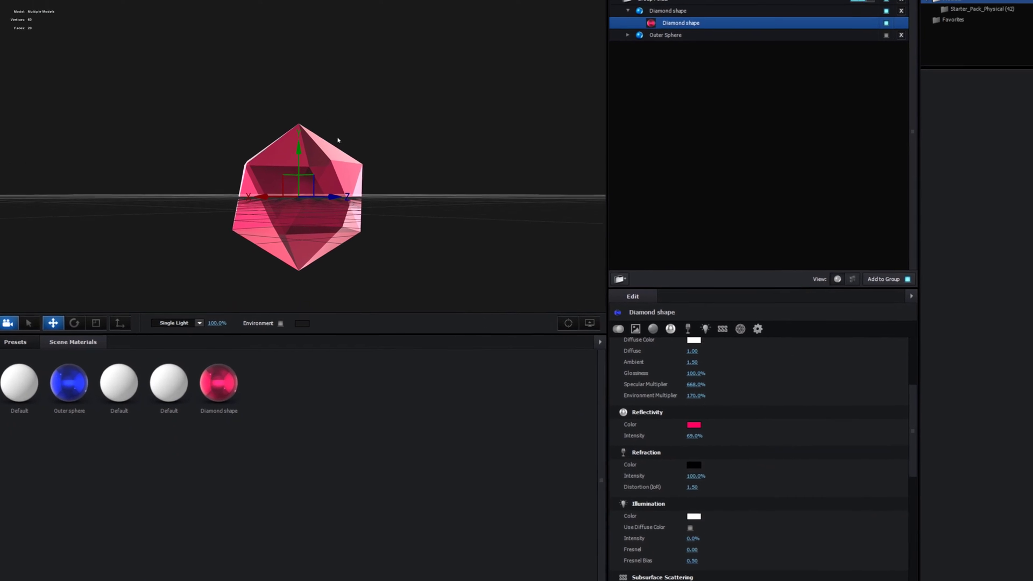
Step: Scale the Diamond shape model uniformly down to 55.5% and make the Outer Sphere model visible again
left_click(640, 76)
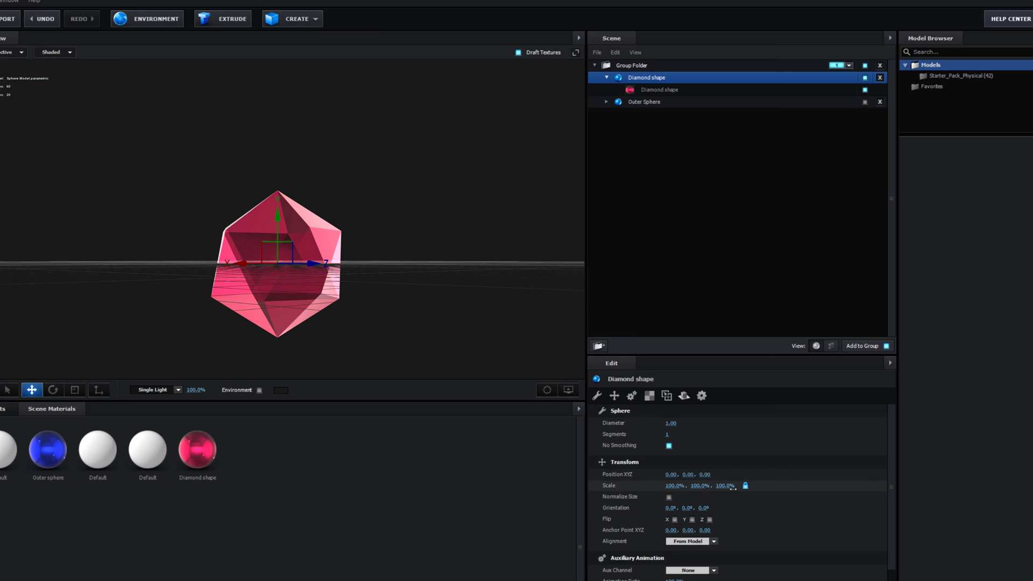
left_click_drag(726, 486, 400, 521)
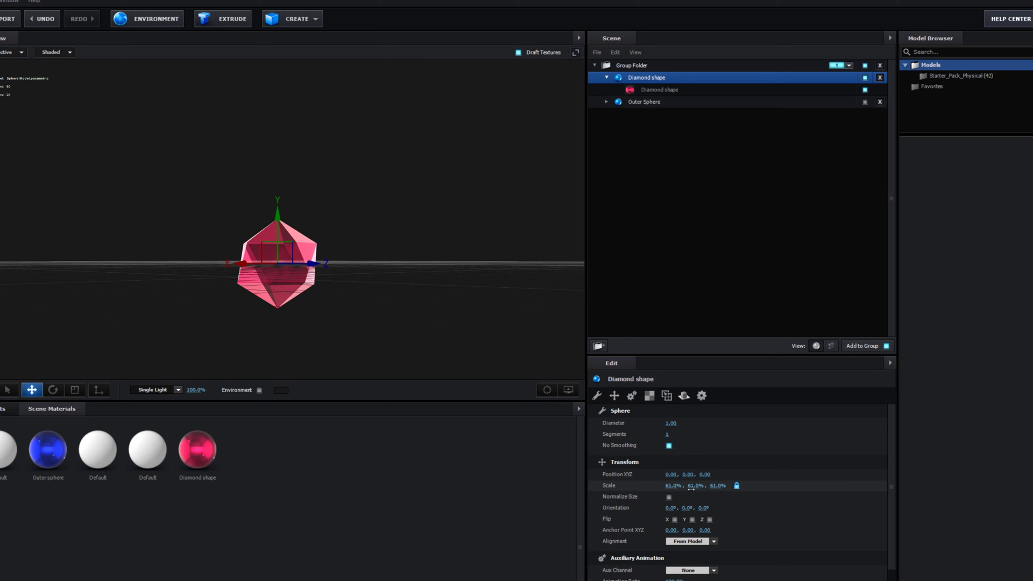
left_click(865, 103)
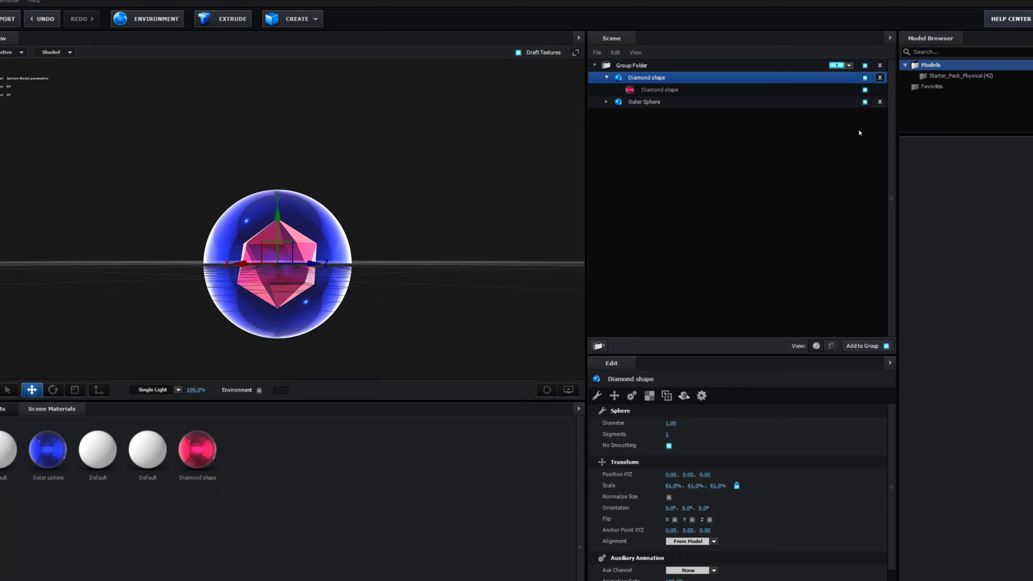
left_click_drag(405, 255, 756, 255)
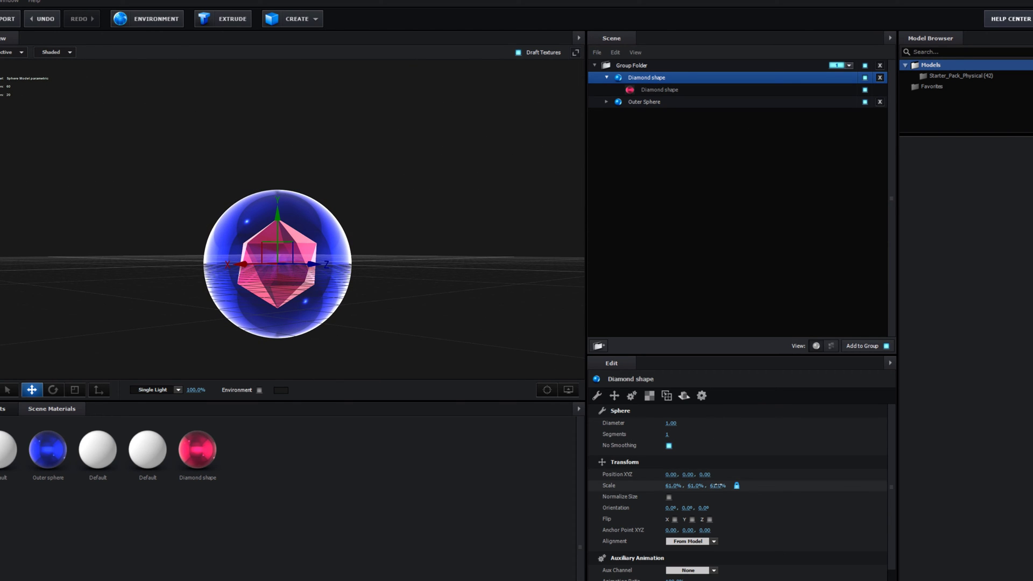
left_click_drag(718, 486, 717, 486)
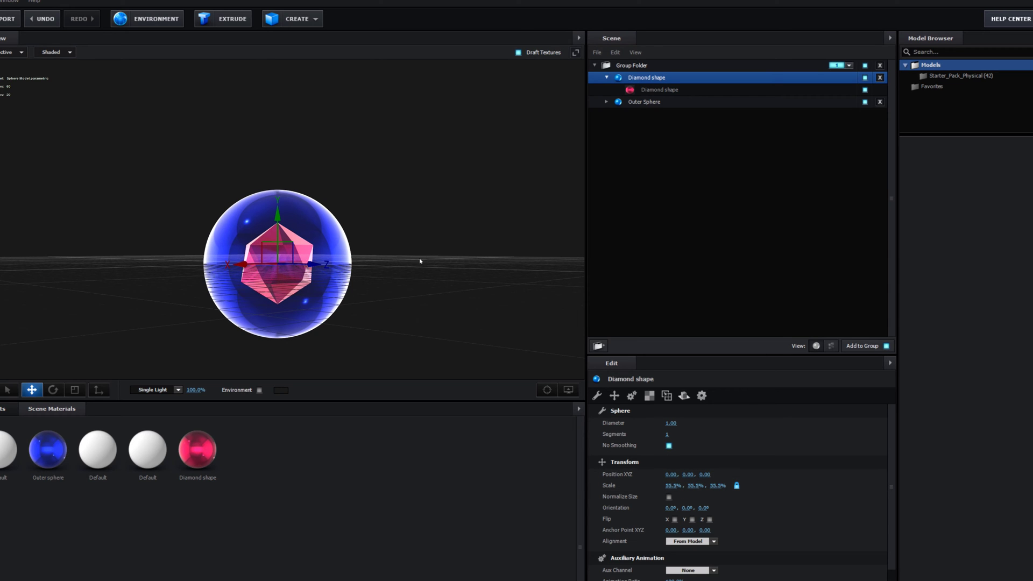
left_click_drag(478, 194, 508, 199)
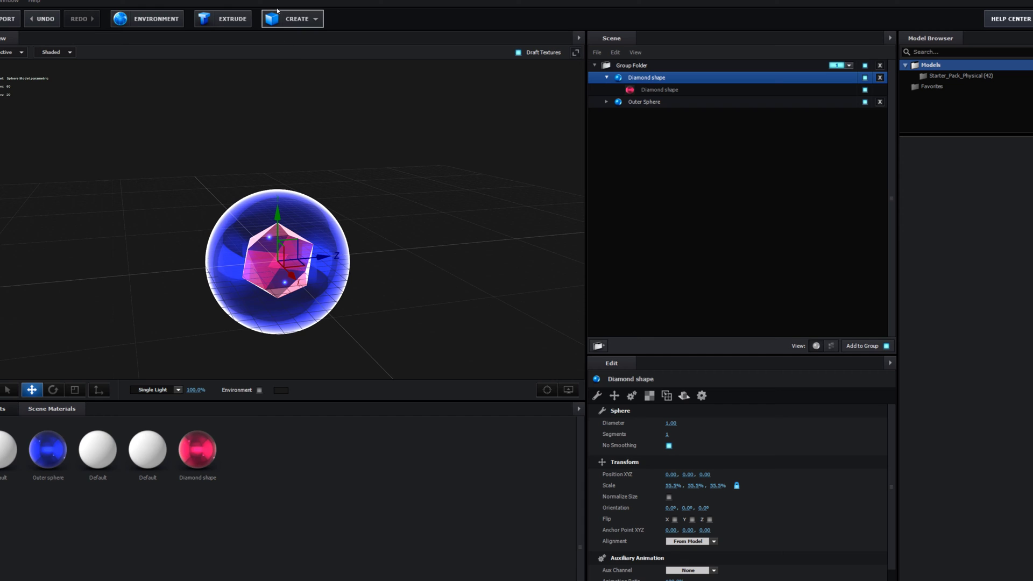
Step: Create a third sphere model and scale it uniformly to 28% inside the diamond
left_click(298, 24)
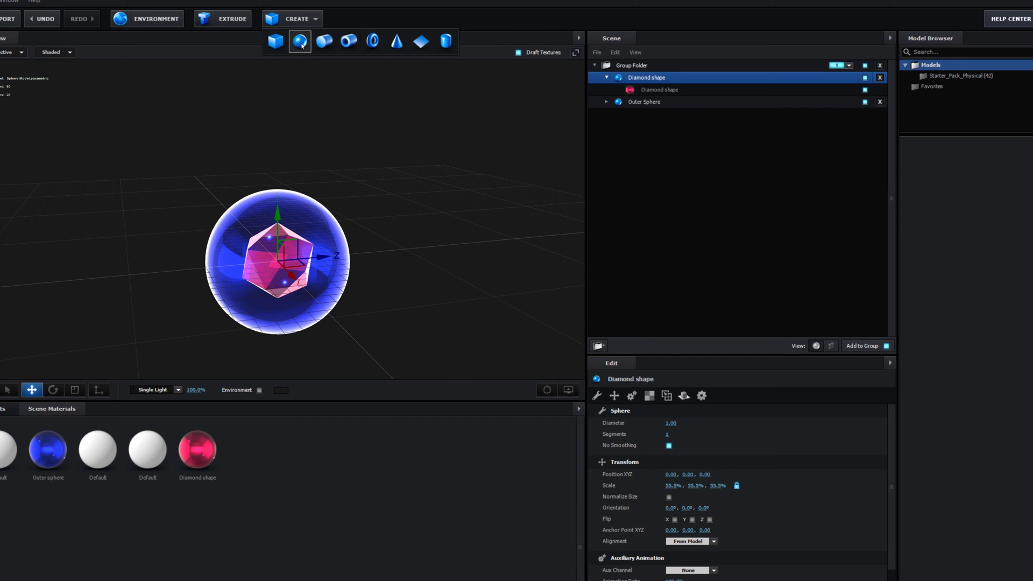
left_click(275, 43)
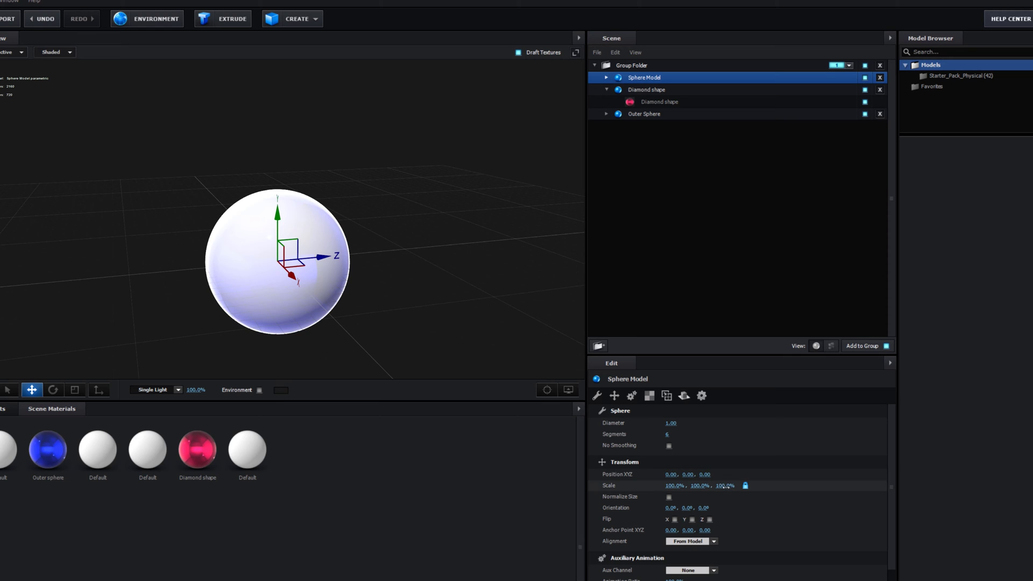
left_click_drag(727, 487, 667, 494)
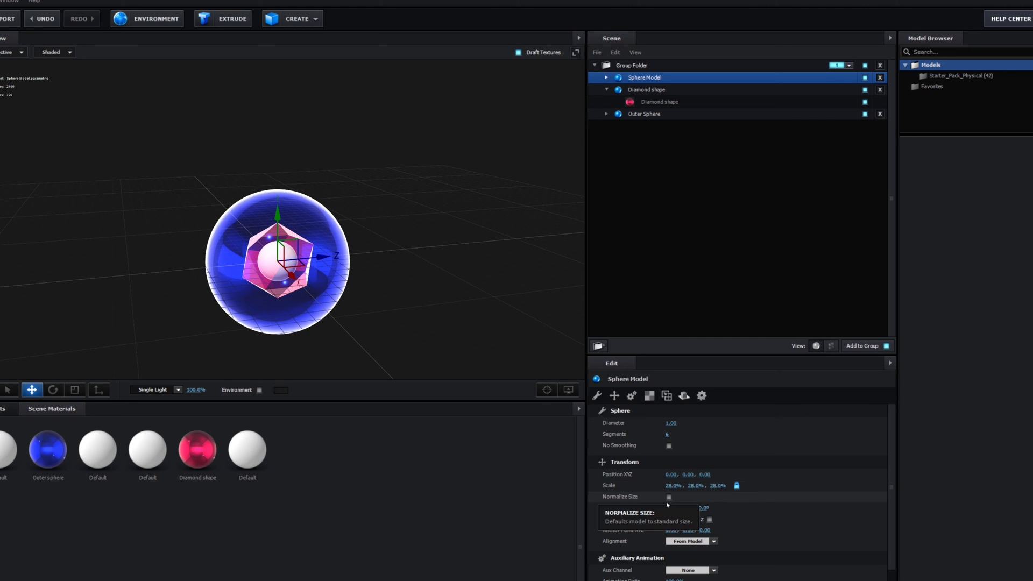
Step: Set the small inner sphere model's segments to 32
left_click(668, 434)
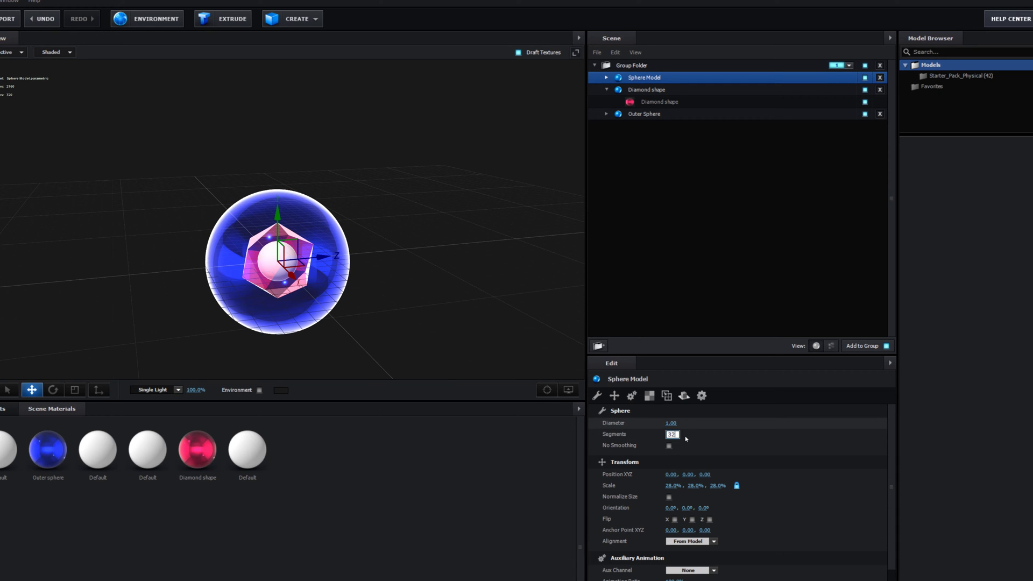
type("32")
key("Return")
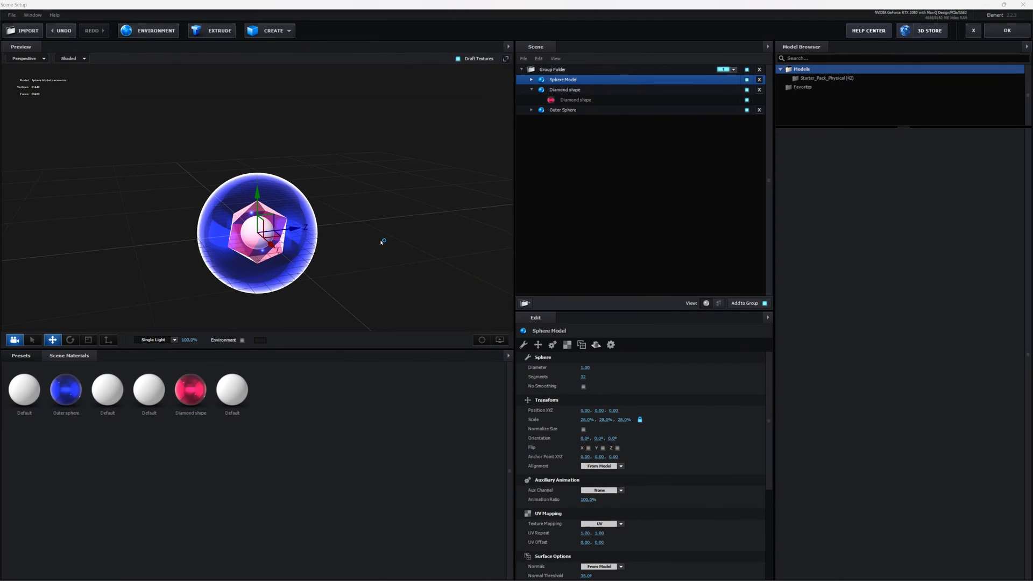
left_click_drag(382, 241, 353, 251)
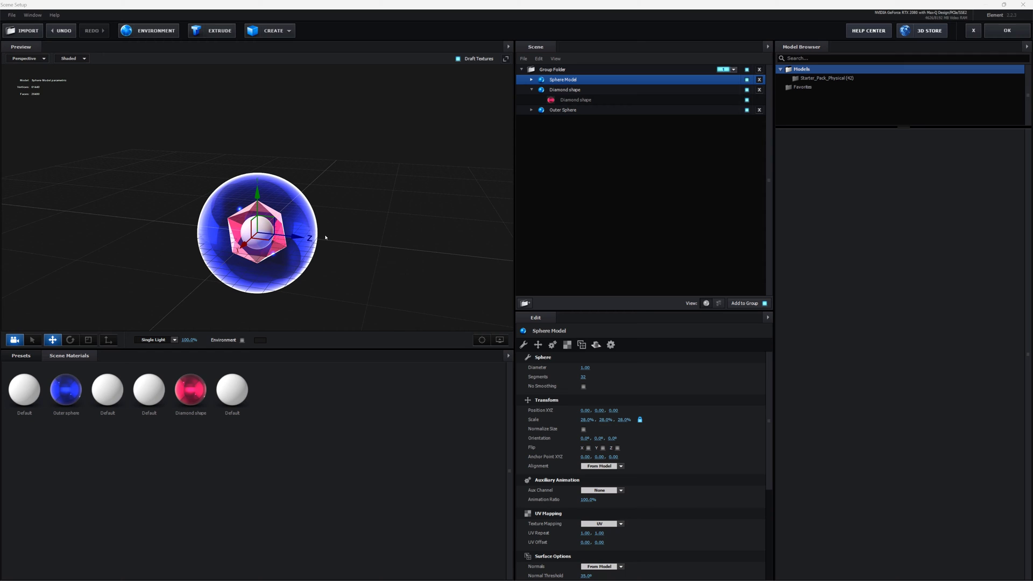
Step: Rename the smallest sphere model as Inner Sphere and accept the scene setup to return to the composition
right_click(558, 81)
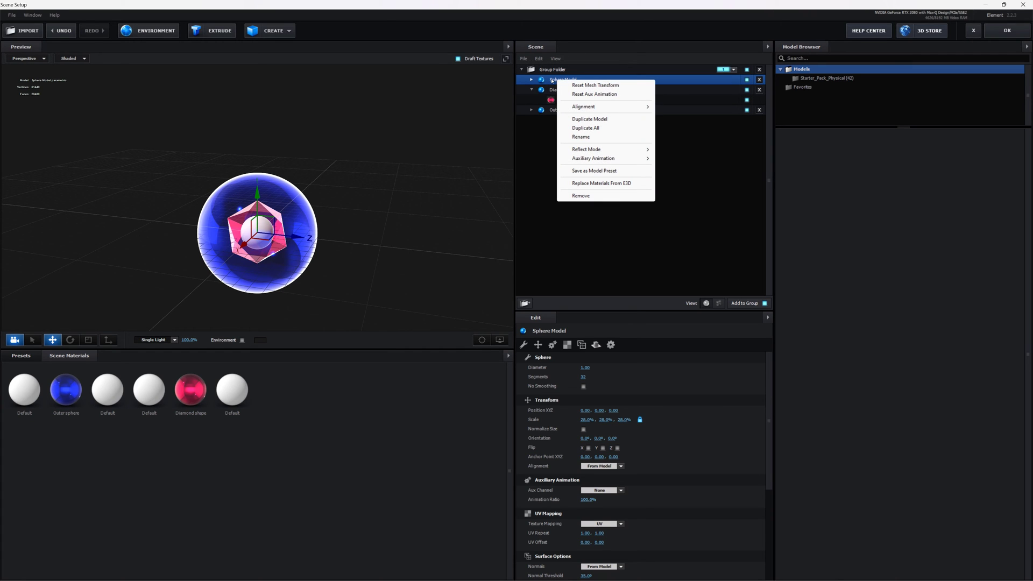
left_click(581, 138)
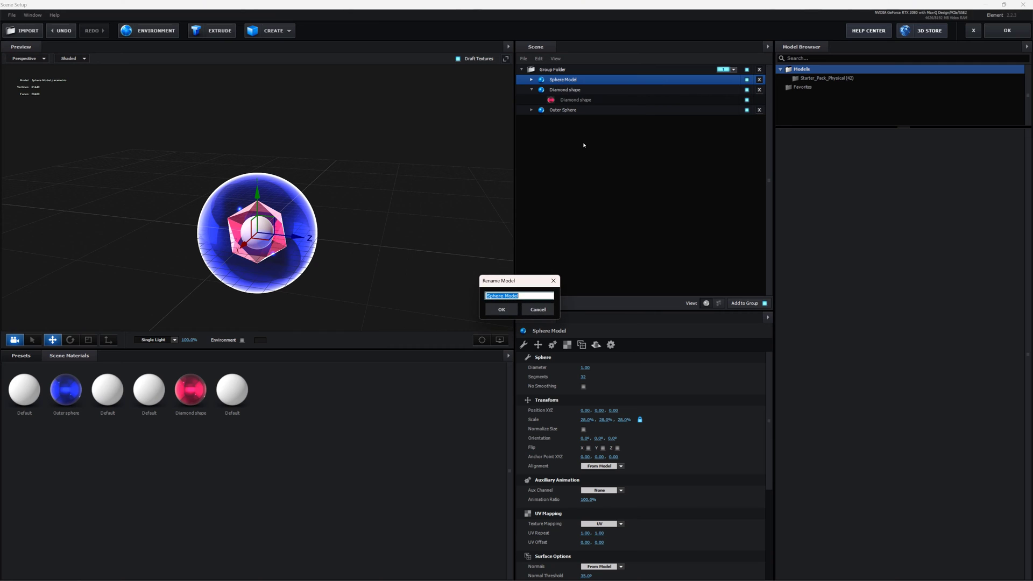
type("Inner Sphere")
left_click(502, 310)
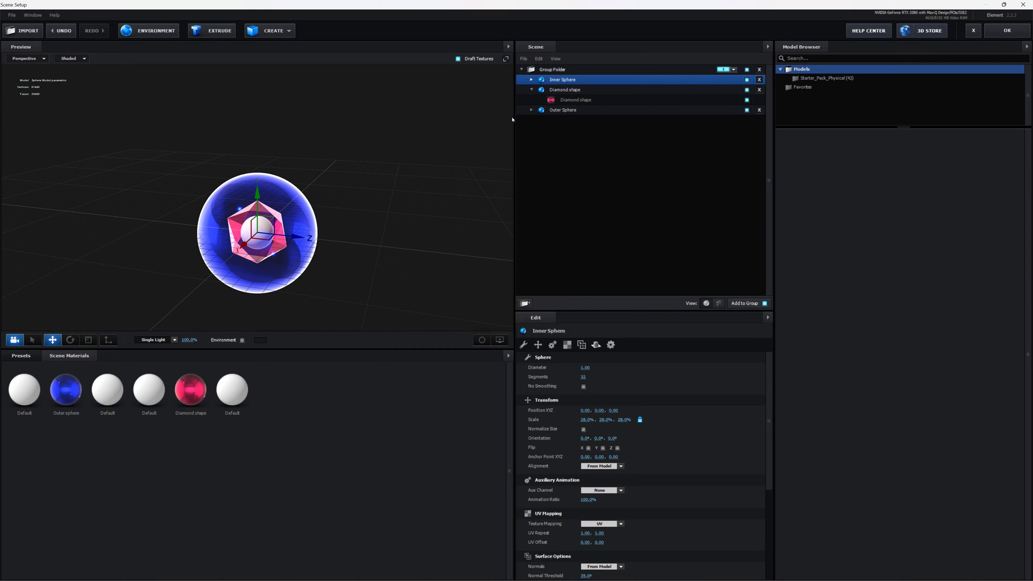
left_click(529, 80)
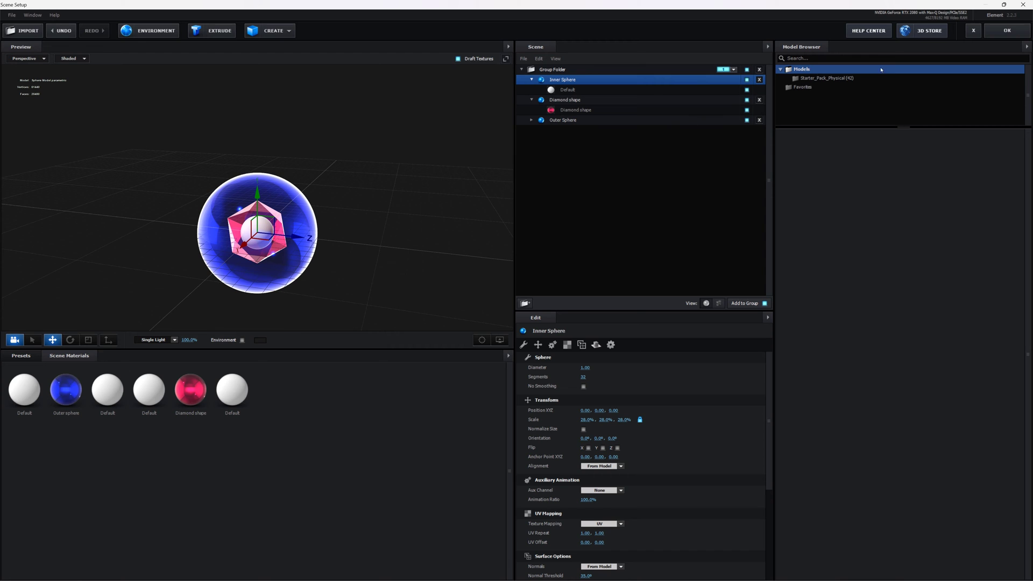
left_click(1008, 31)
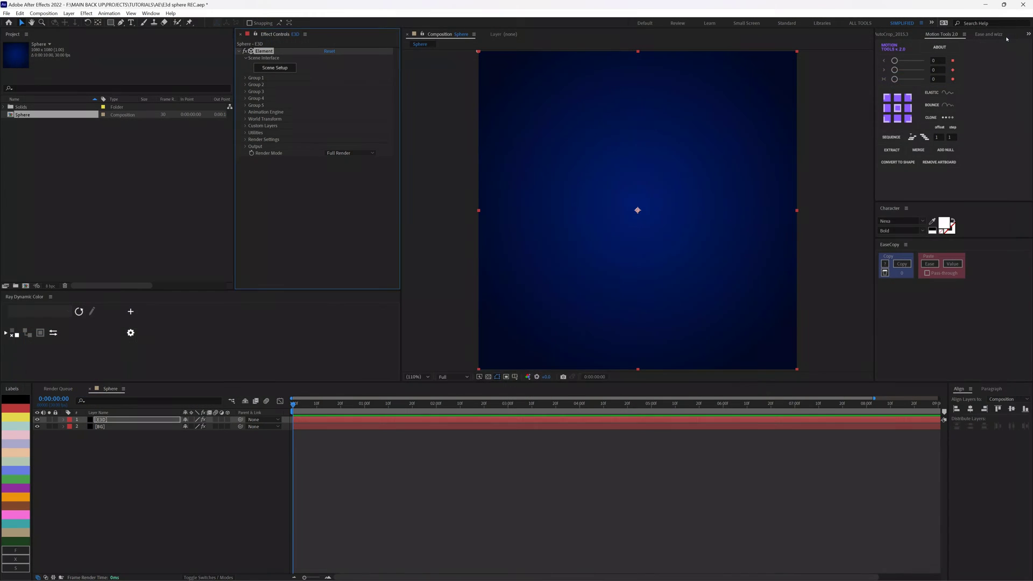
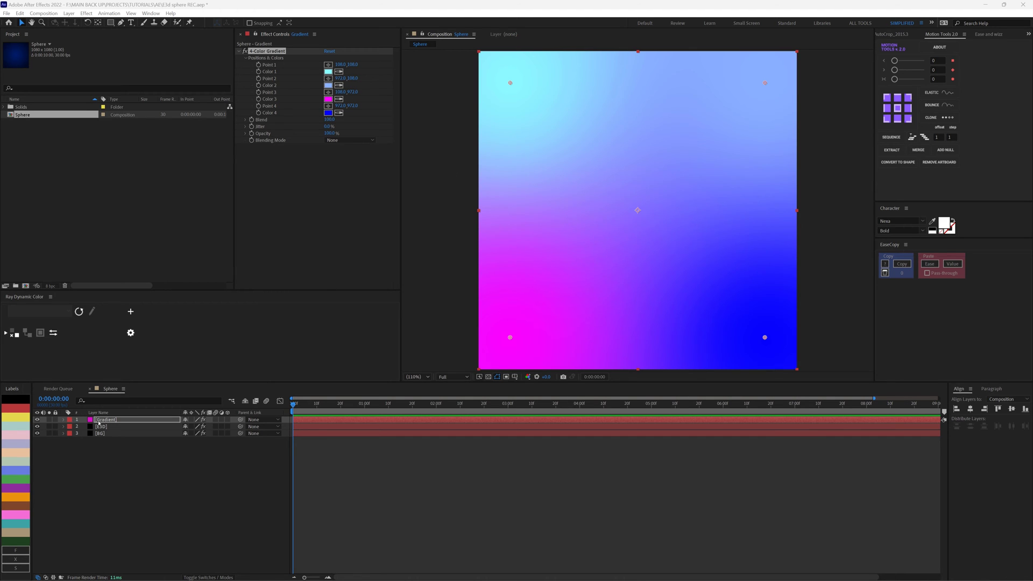
Step: Reposition the Gradient layer's 4-Color Gradient points, placing Point 1 at about 168, 120, Point 3 at about 82, 1005 and Point 4 at about 1001, 984
left_click(130, 420)
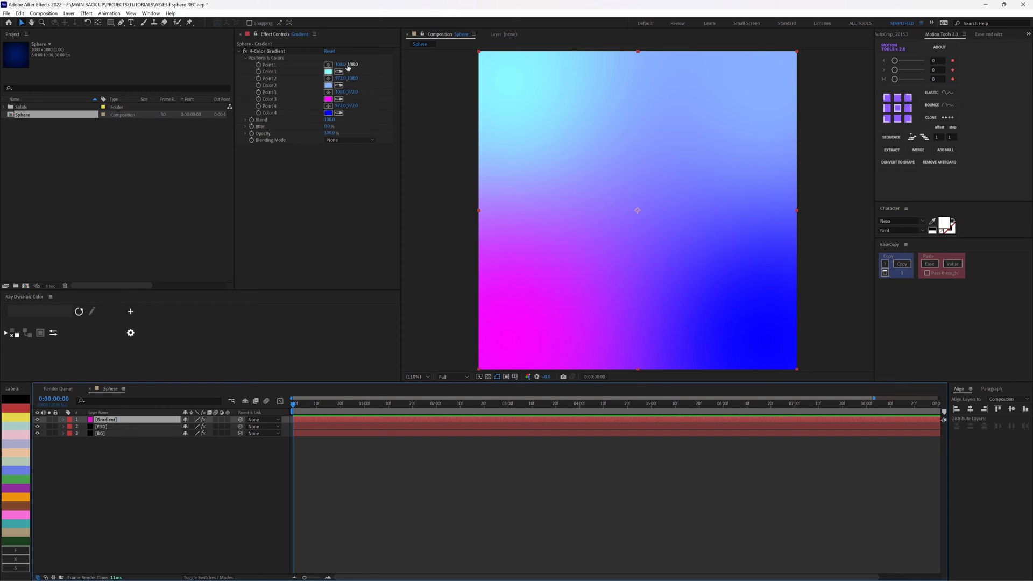
left_click_drag(344, 64, 338, 64)
left_click_drag(497, 83, 527, 88)
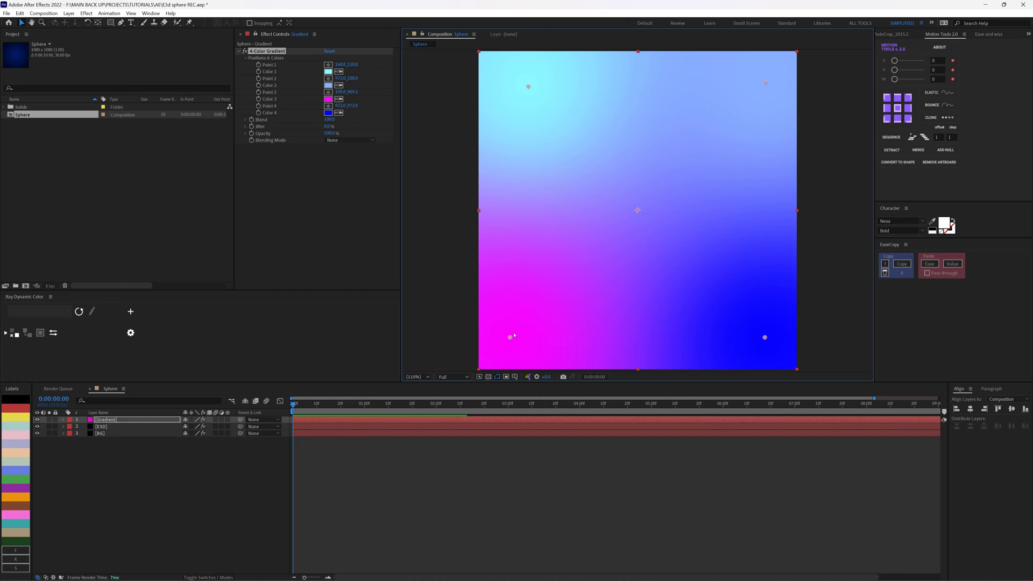
mouse_move(513, 340)
left_mouse_down()
mouse_move(592, 205)
mouse_move(503, 347)
left_mouse_up()
left_click_drag(765, 340, 777, 272)
left_click_drag(775, 311, 774, 341)
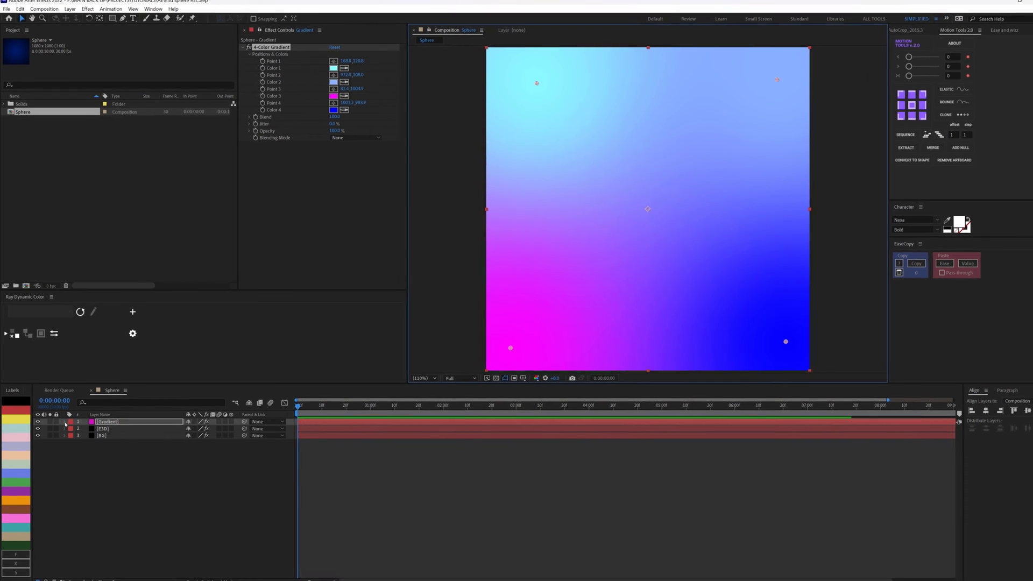
Step: Add the expression wiggle(2,1000) to Point 1 of the Gradient layer's 4-Color Gradient effect
left_click(112, 423)
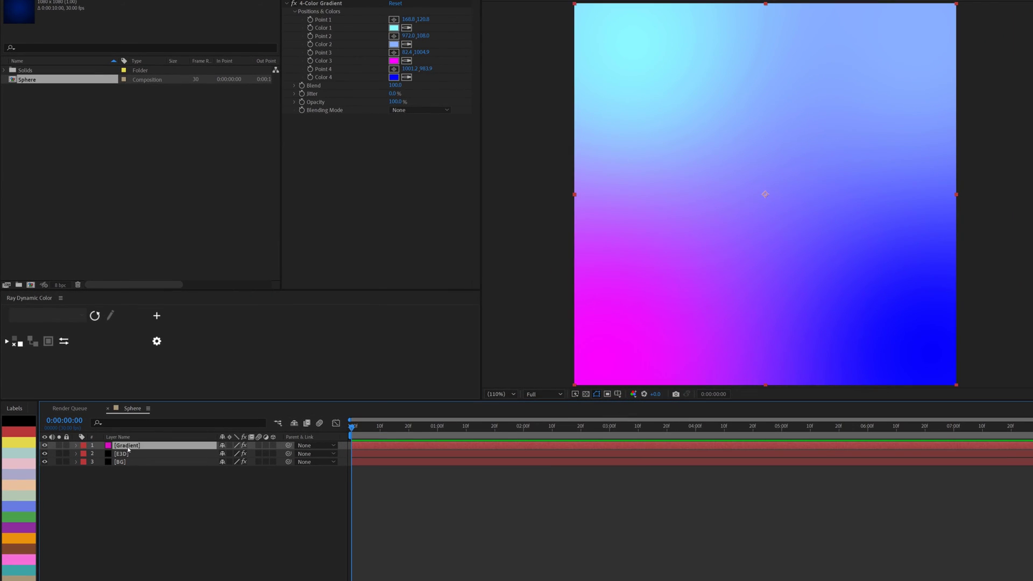
key("e")
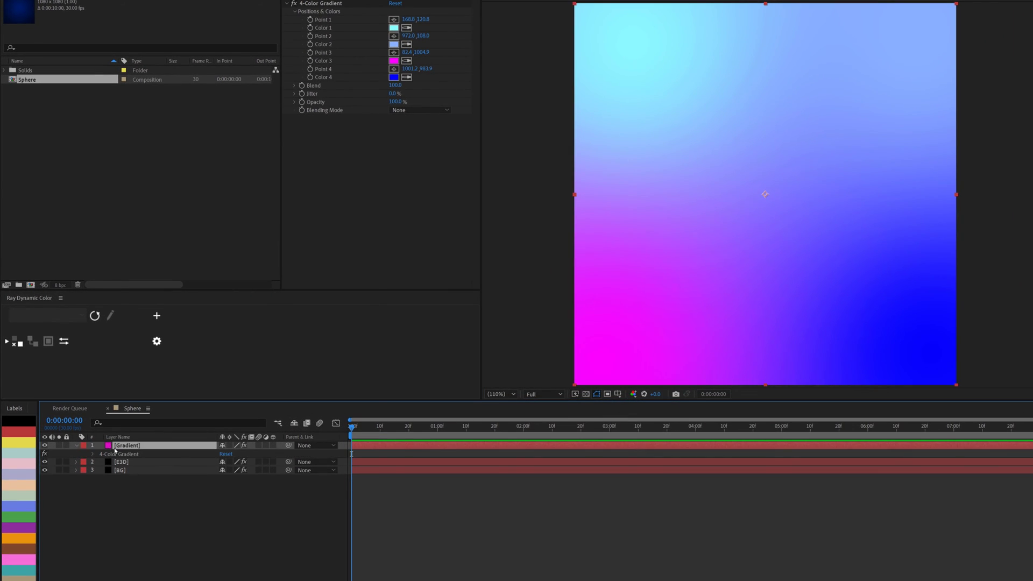
left_click(92, 456)
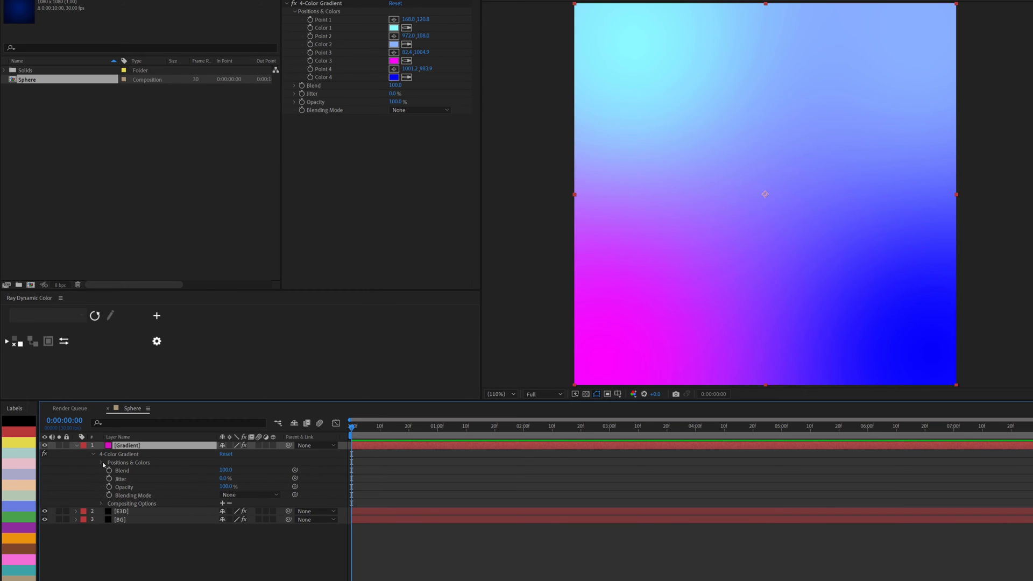
left_click(101, 463)
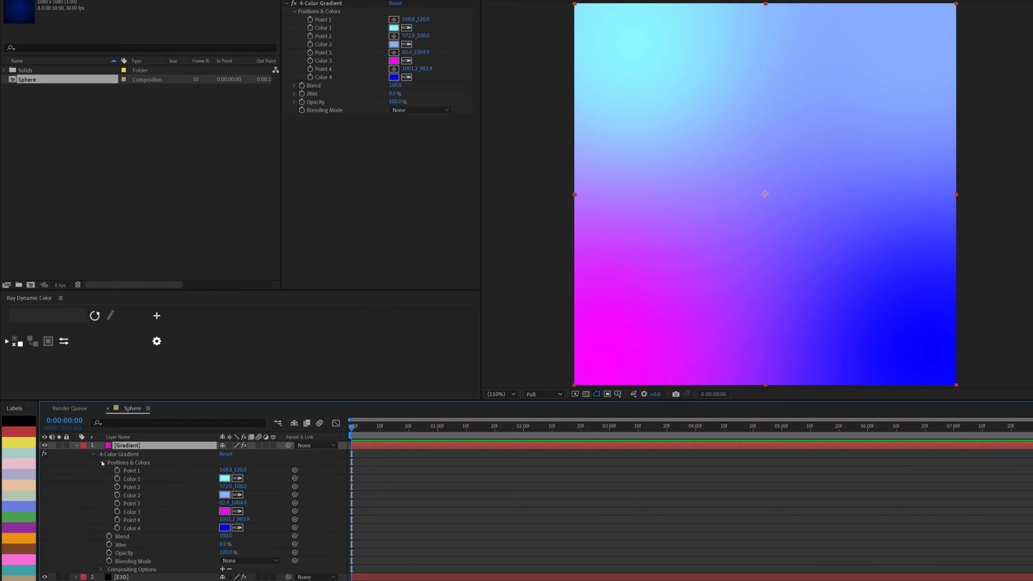
left_click(140, 471)
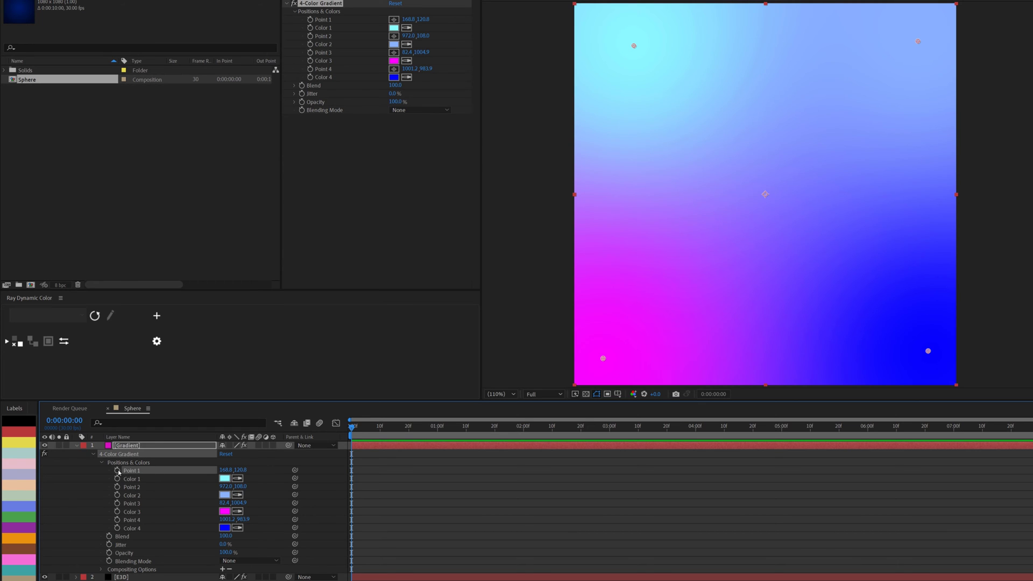
left_click(118, 471, "alt")
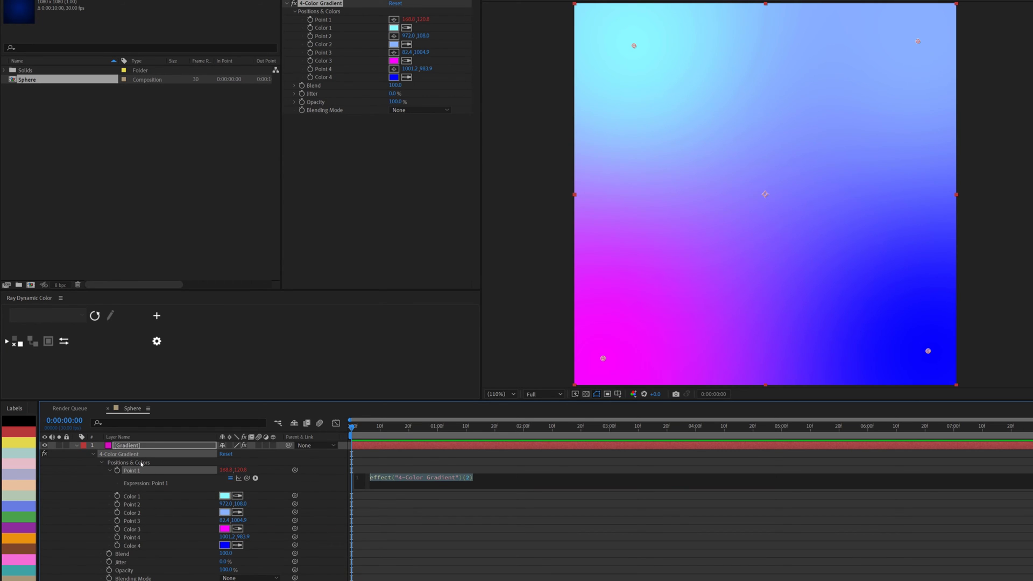
type("wiggle")
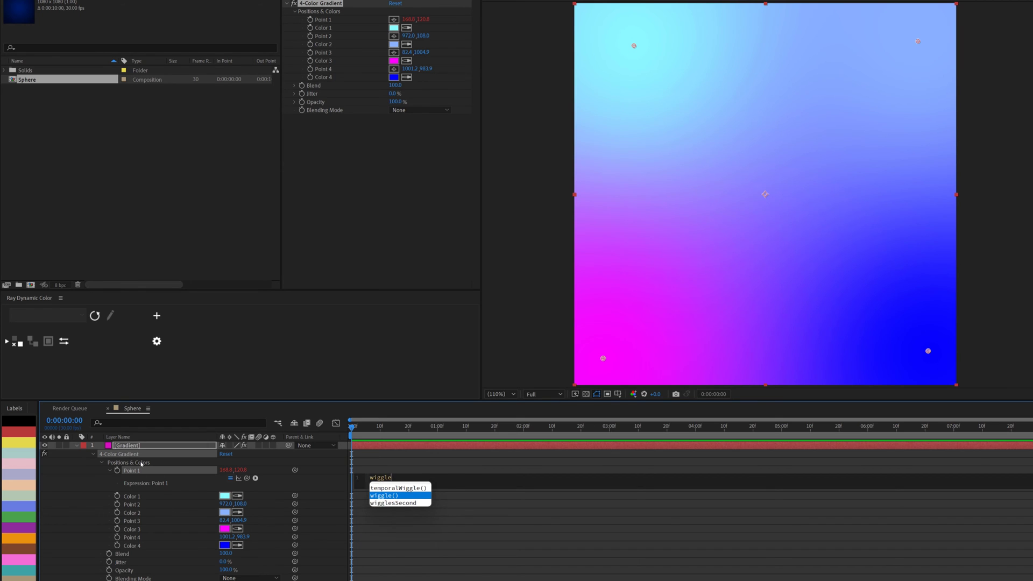
key("Return")
type("2")
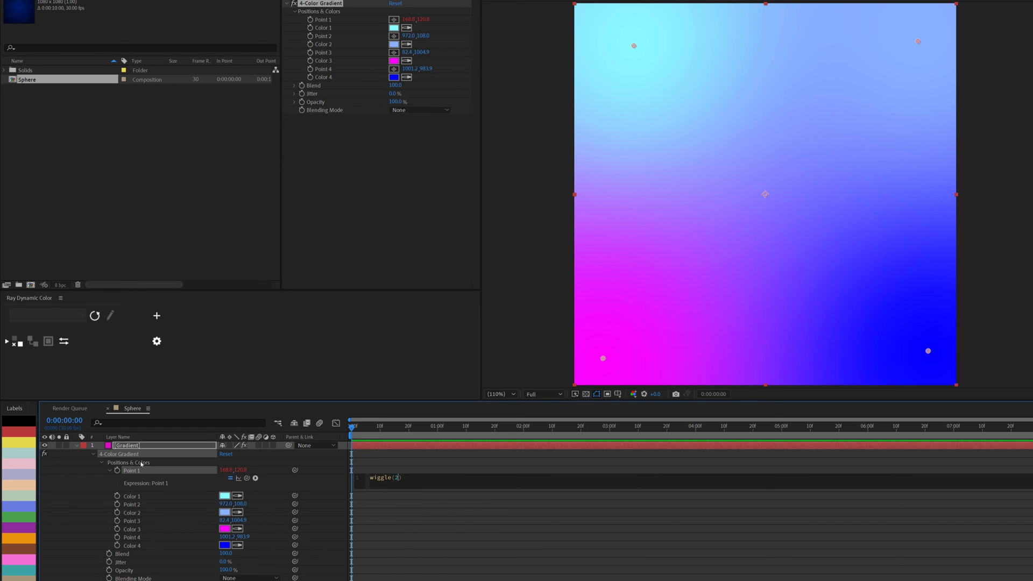
type(",1000")
left_click(177, 488)
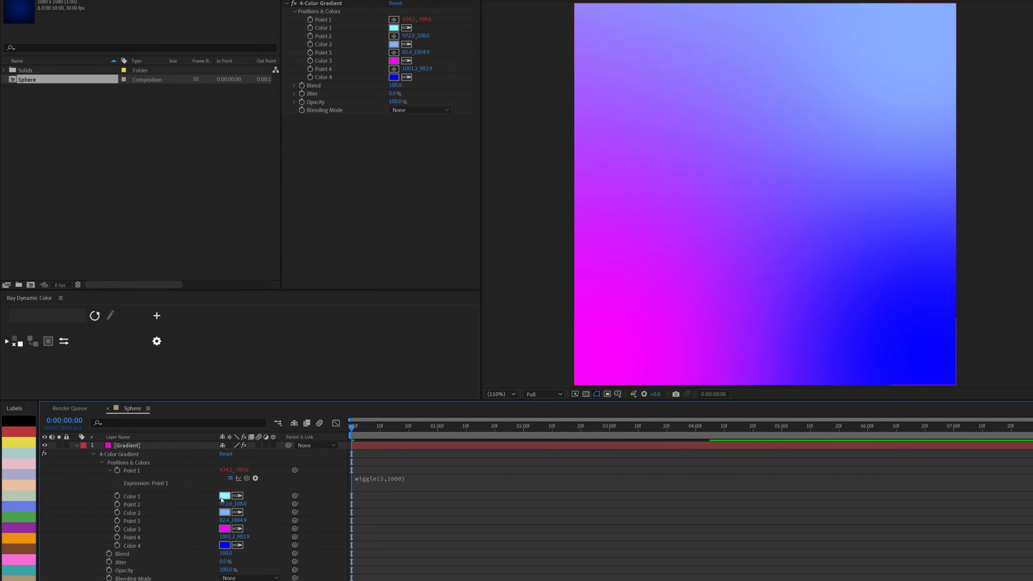
Step: Copy only the wiggle expression from Point 1 and paste it onto Point 2, Point 3 and Point 4
right_click(134, 472)
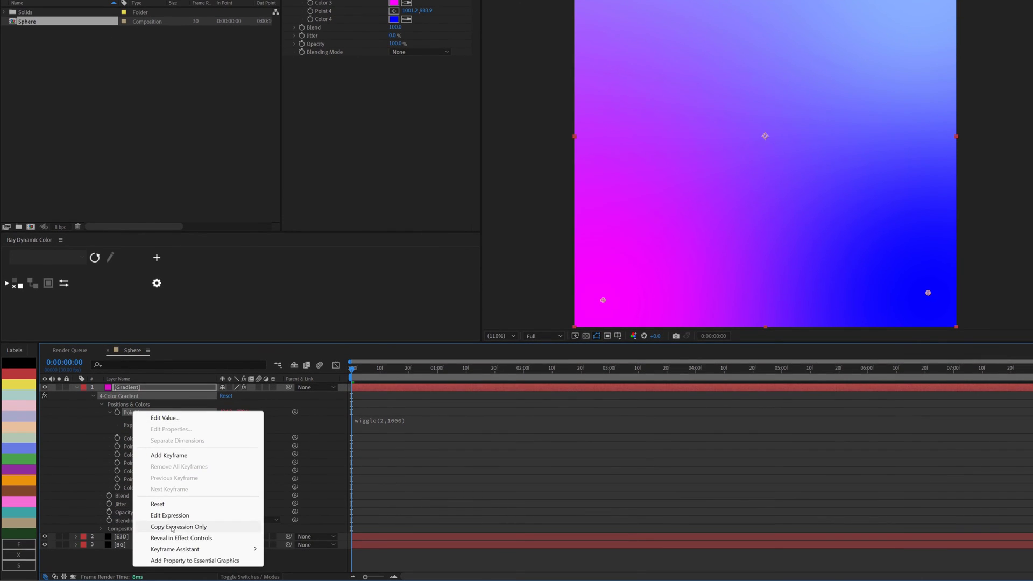
left_click(173, 527)
left_click(138, 447)
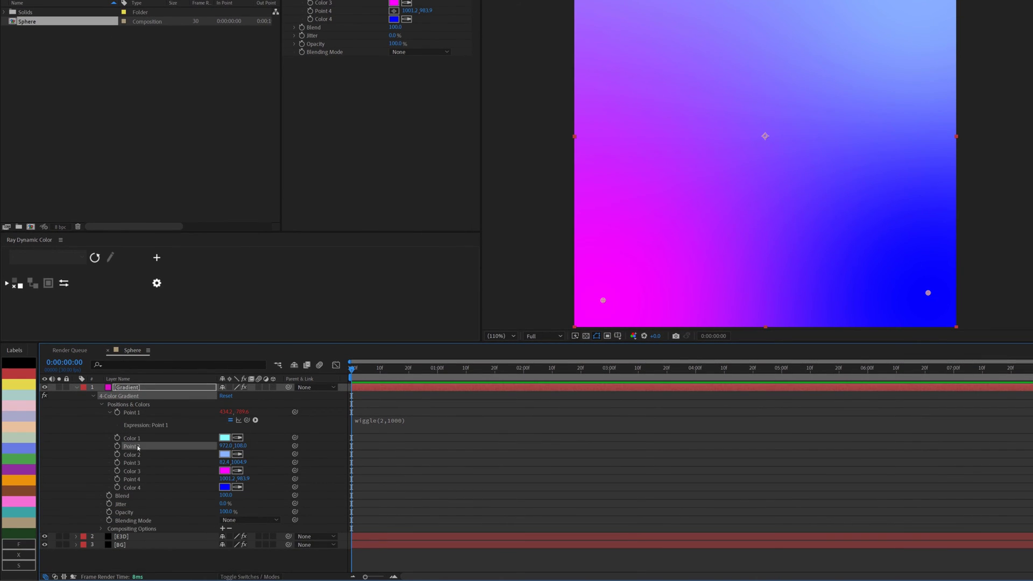
key("ctrl+v")
left_click(133, 463)
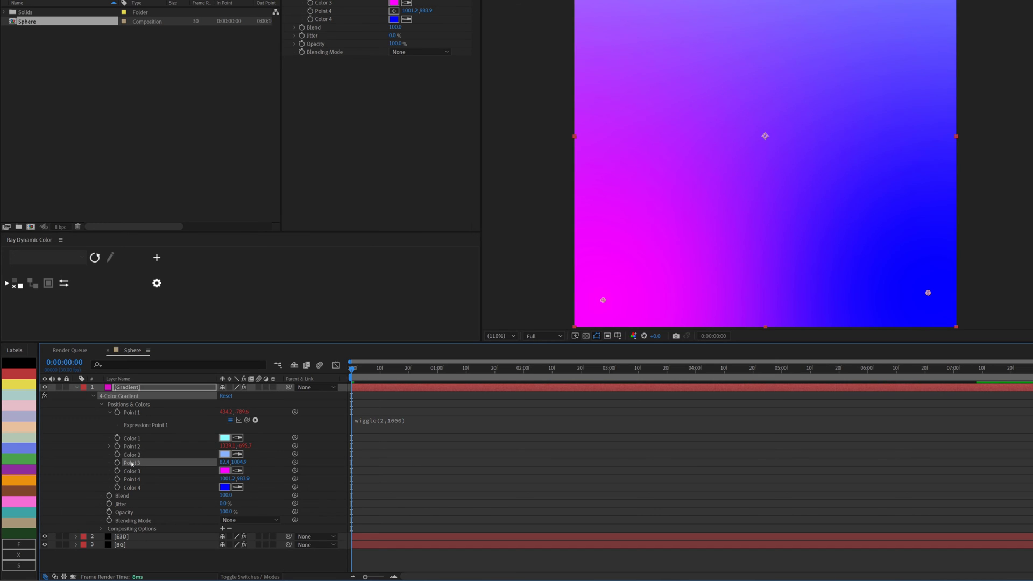
key("ctrl+v")
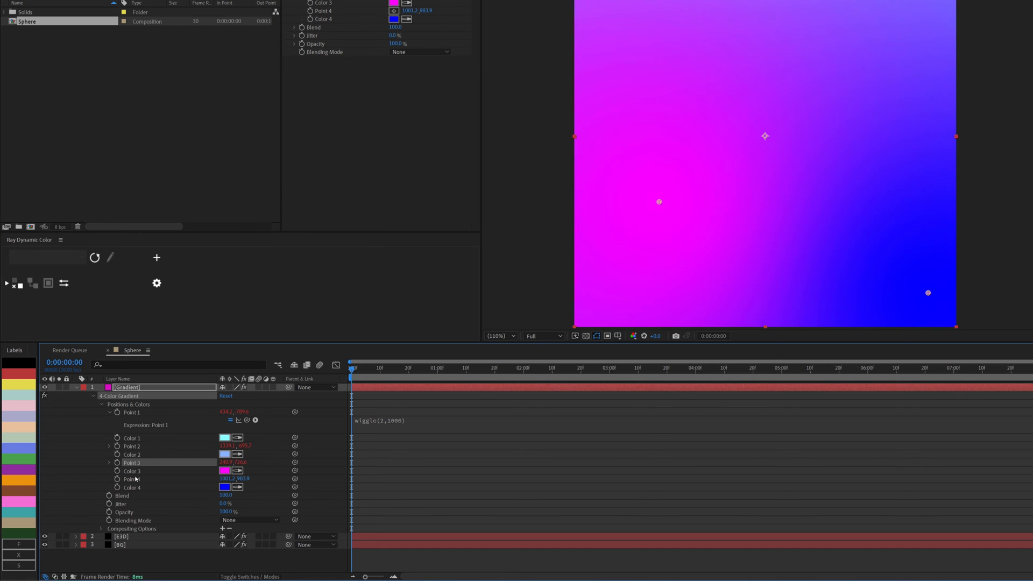
left_click(132, 481)
left_click(131, 479)
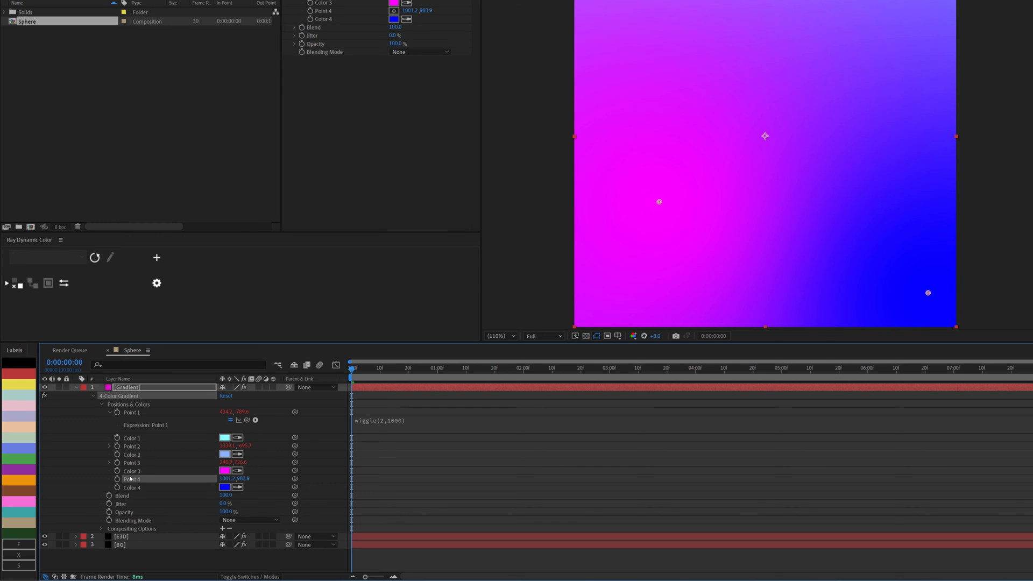
key("ctrl+v")
Step: Preview the wiggling gradient animation and scrub the playhead to 0:00:01:16
left_click(362, 382)
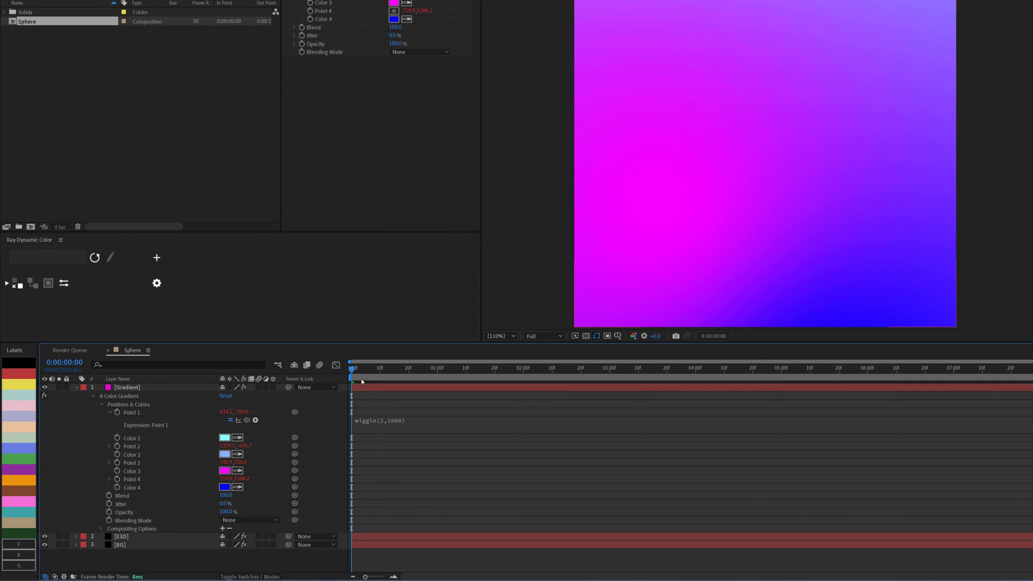
key("space")
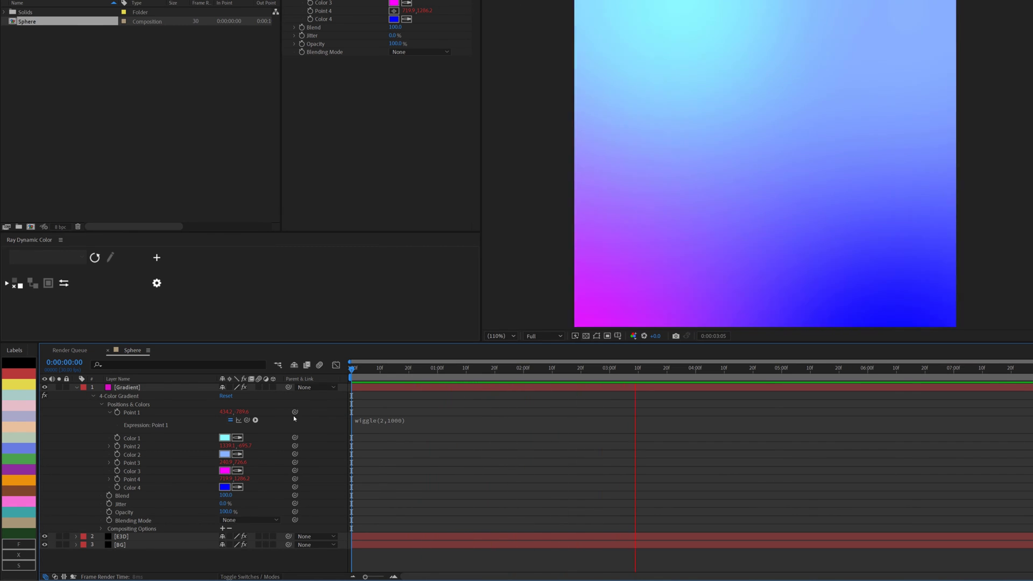
left_click_drag(428, 371, 487, 372)
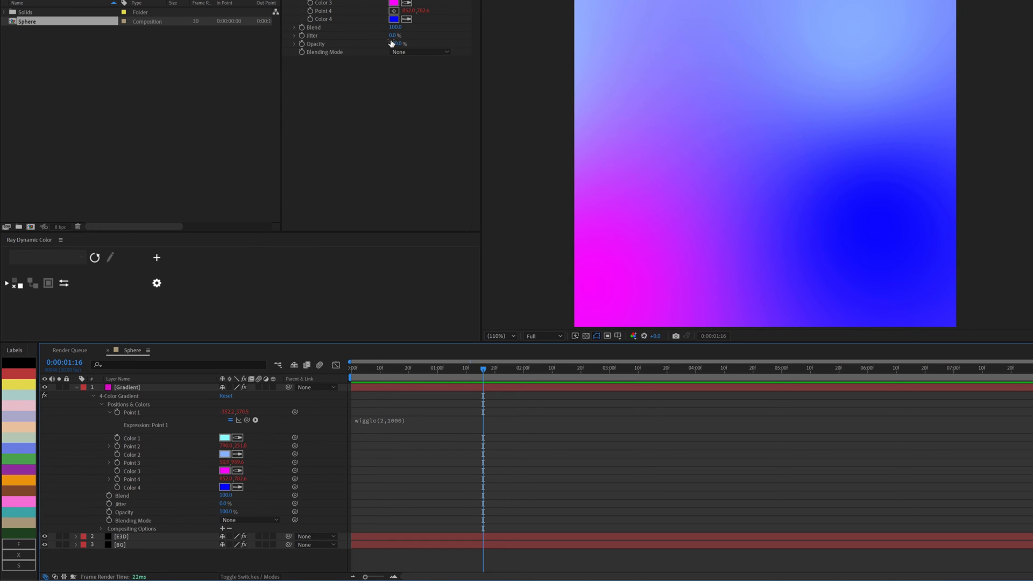
Step: Set the 4-Color Gradient's jitter to 100% and collapse the effect's and layer's properties
left_click_drag(391, 36, 571, 39)
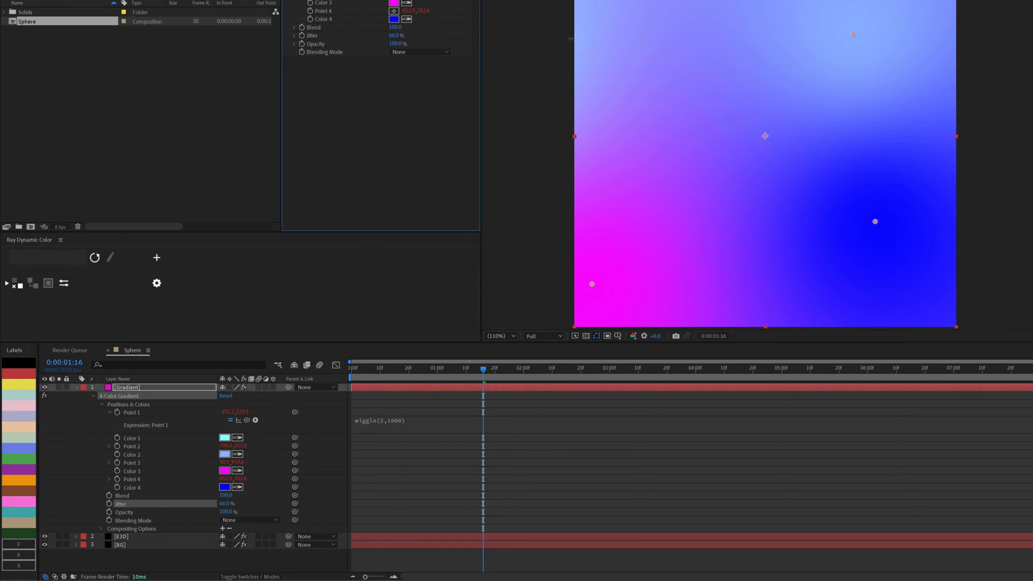
left_click_drag(404, 44, 425, 43)
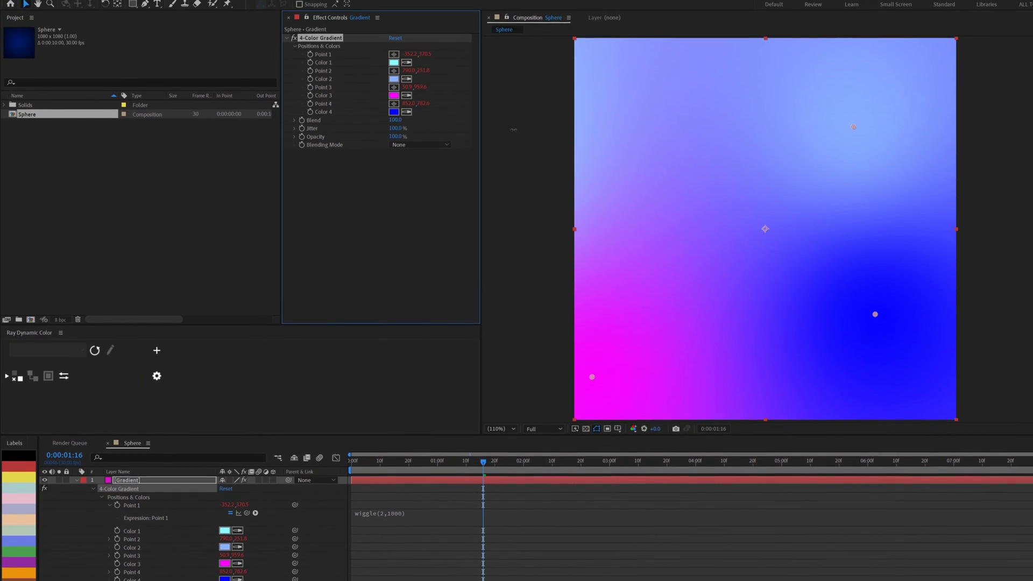
left_click(76, 487)
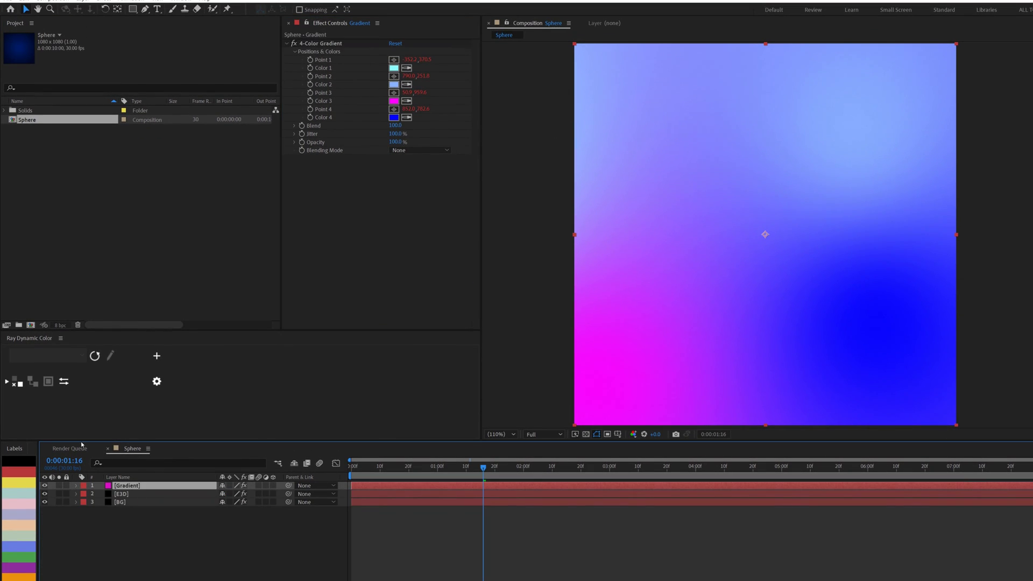
left_click(288, 44)
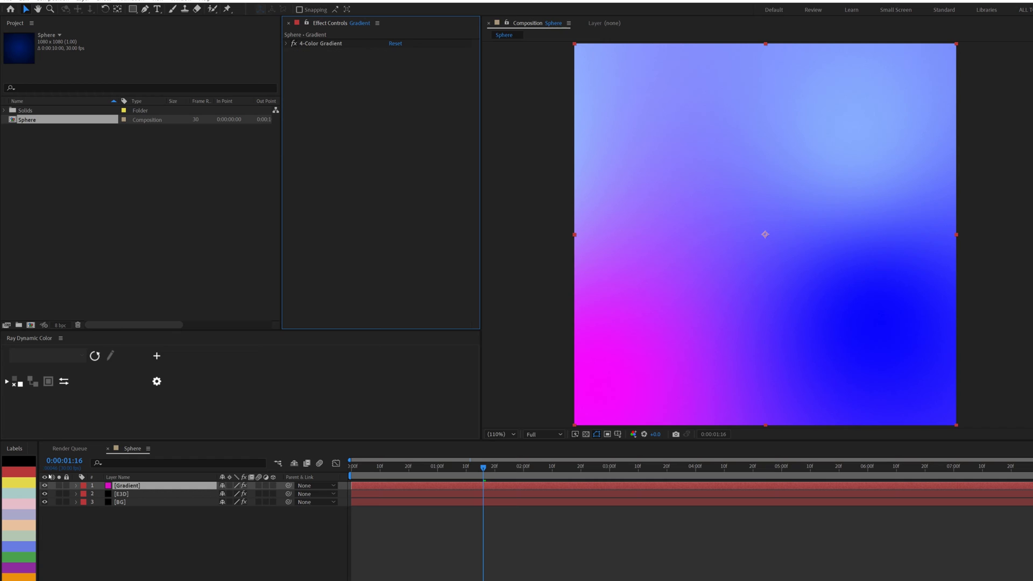
Step: Pre-compose the Gradient layer into a new composition named Material, moving all attributes into it
left_click(129, 484)
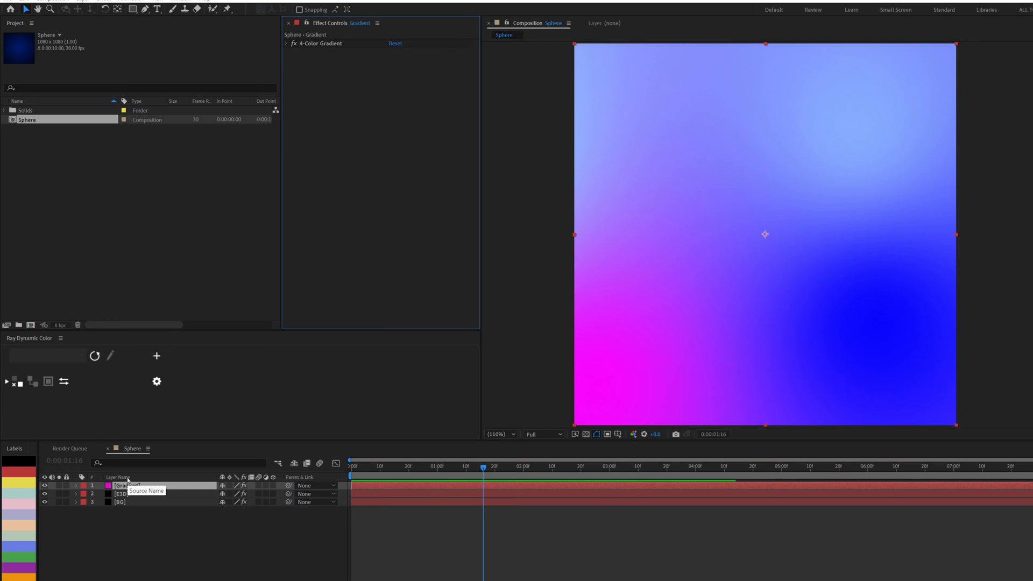
key("ctrl+shift+c")
left_click(367, 287)
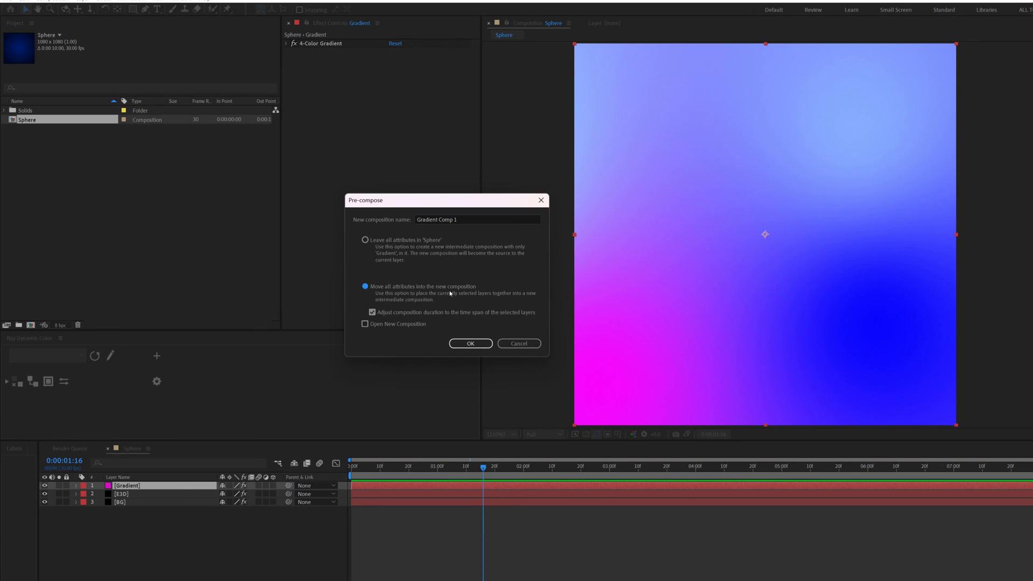
left_click_drag(455, 221, 396, 221)
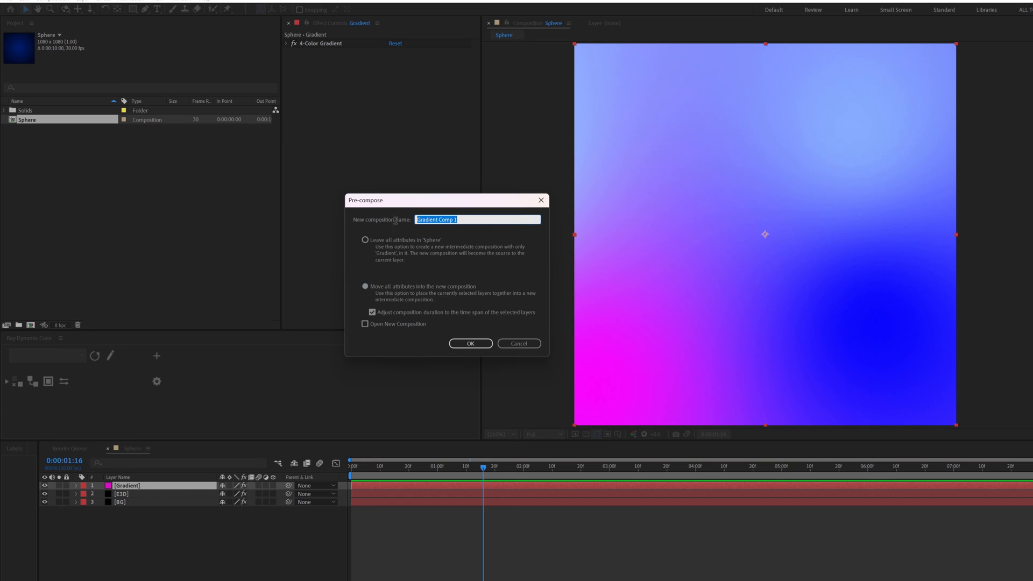
type("Material")
left_click(471, 343)
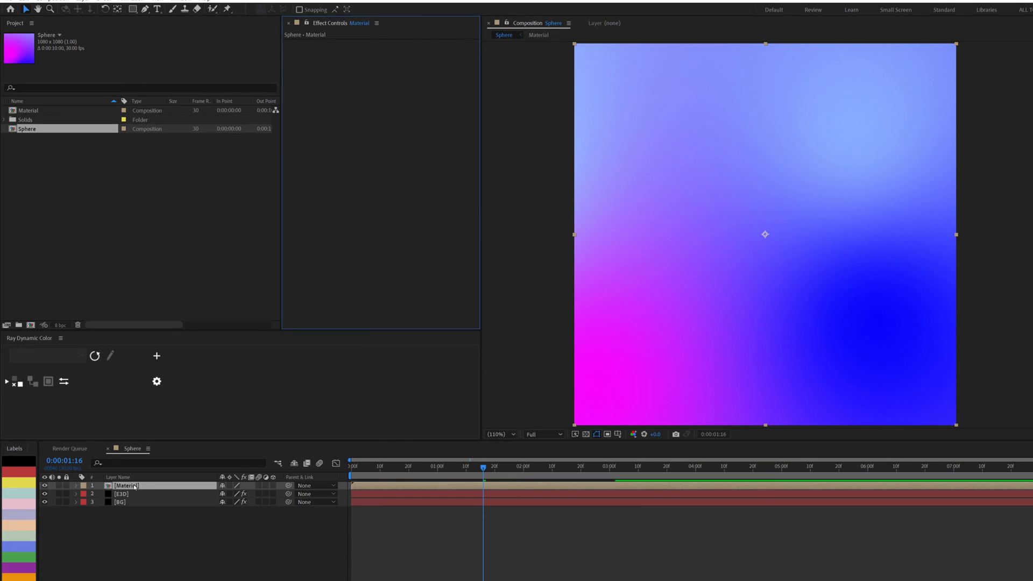
Step: Open the Material composition and add an adjustment layer named Turbulence D above the gradient
double_click(161, 487)
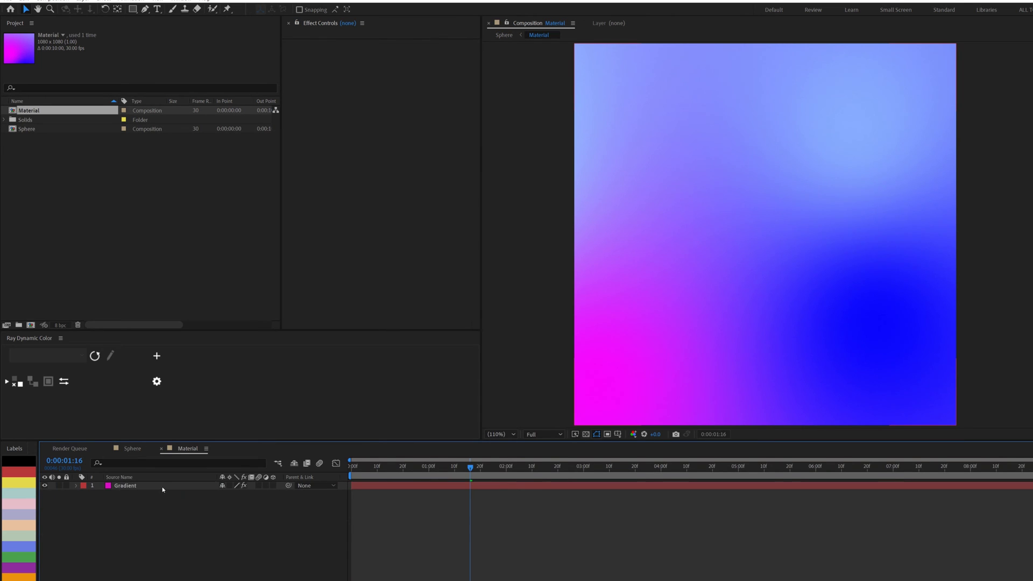
left_click(163, 487)
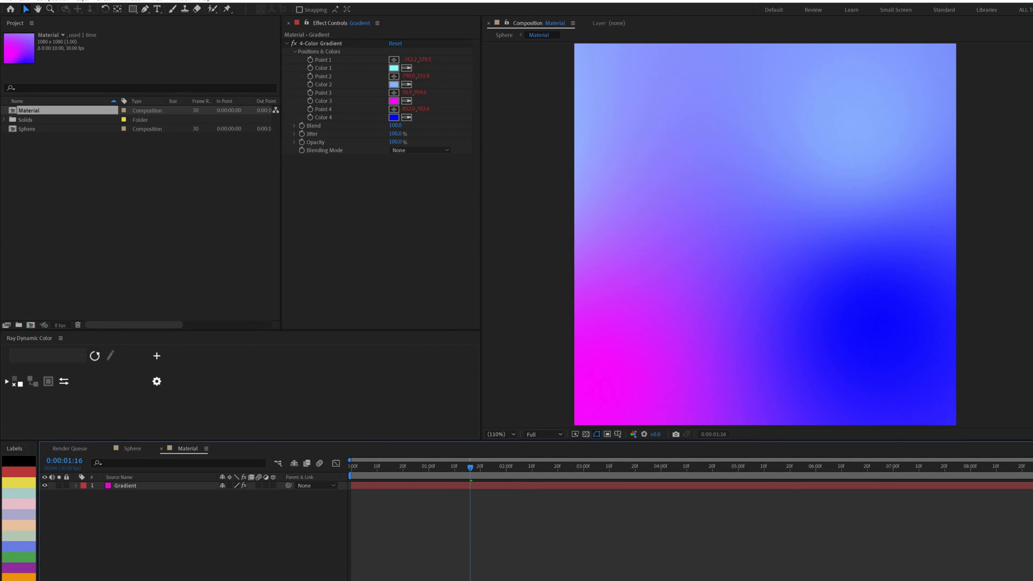
right_click(138, 513)
mouse_move(183, 471)
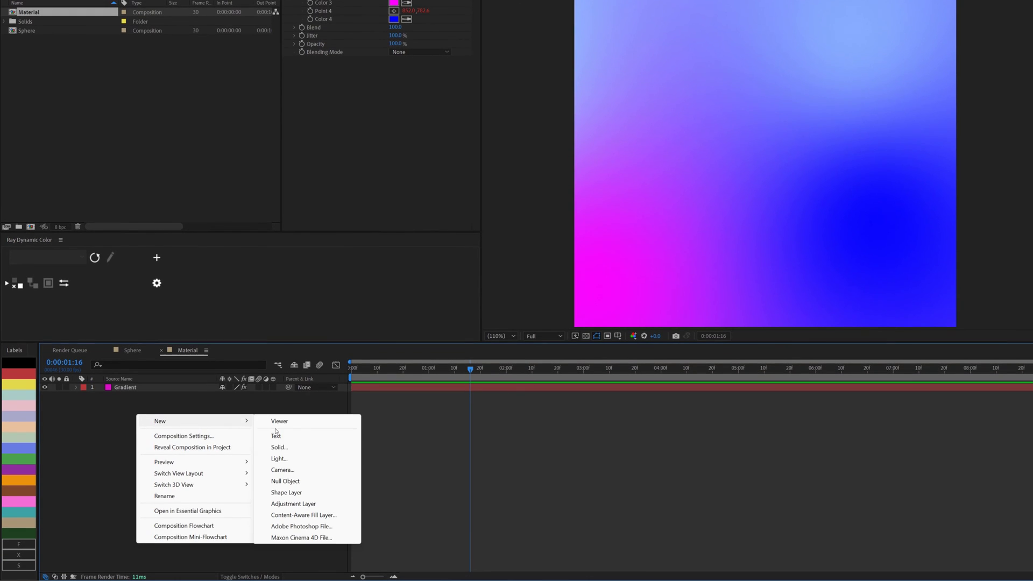
left_click(286, 554)
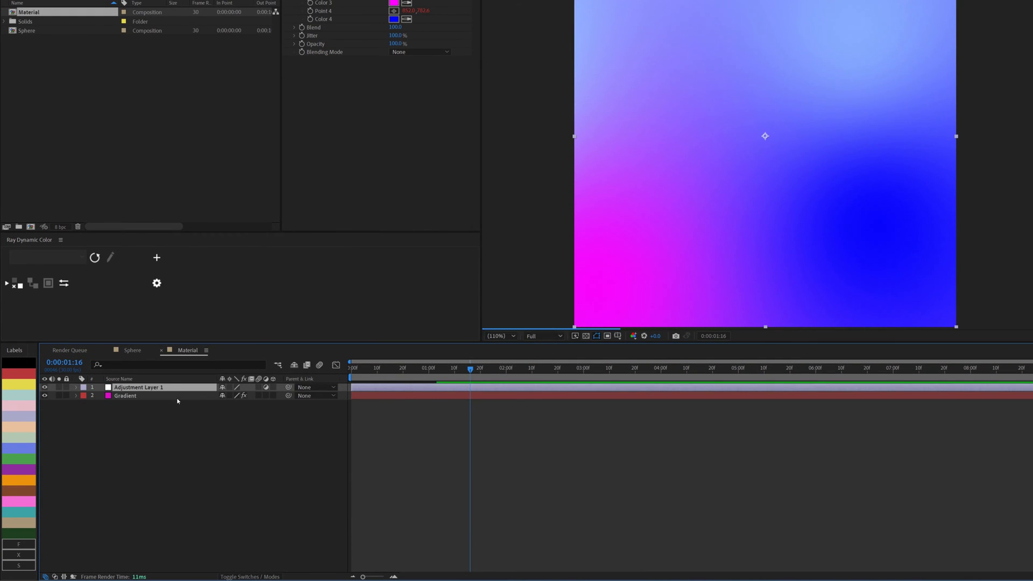
key("Return")
type("Turbulence")
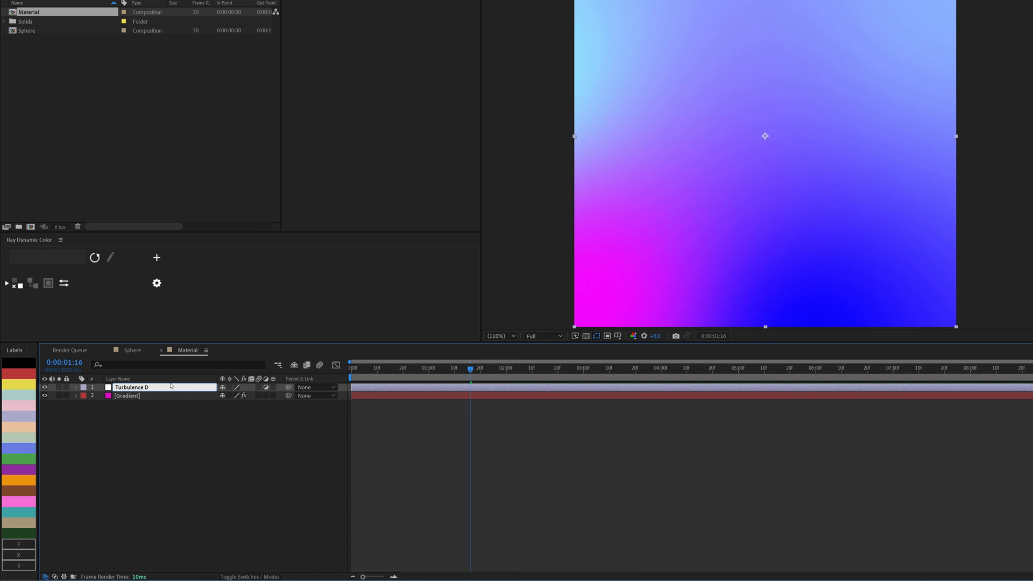
type(" D")
key("Return")
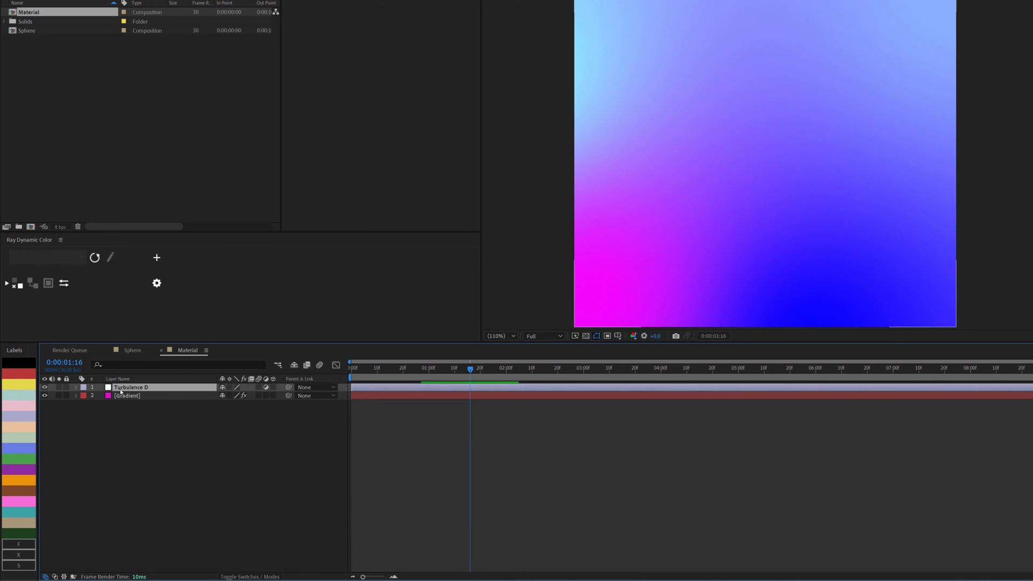
Step: Apply Fast Box Blur to the Turbulence D layer with a blur radius of 170
left_click(108, 388)
key("ctrl+space")
type("fast")
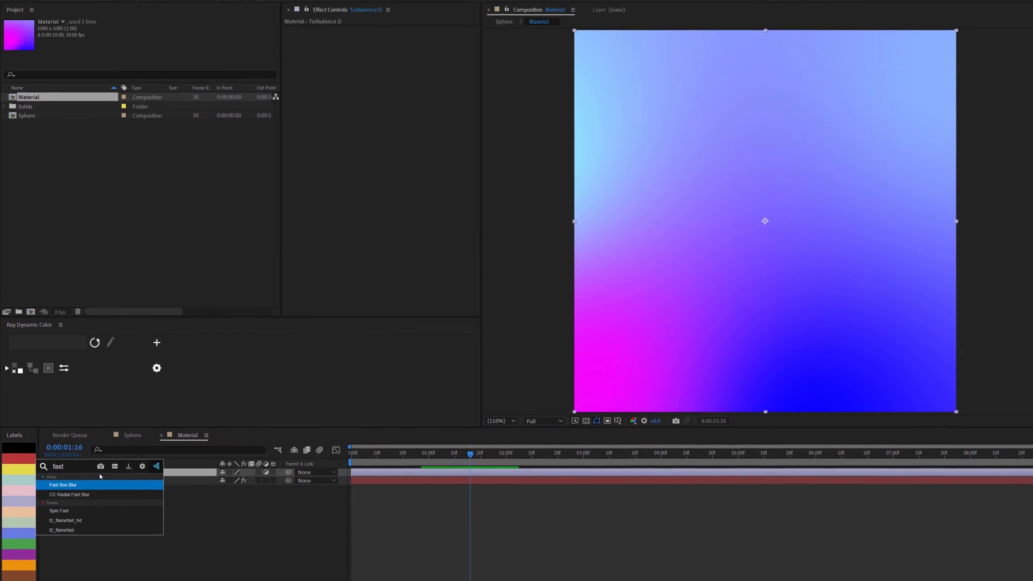
key("Return")
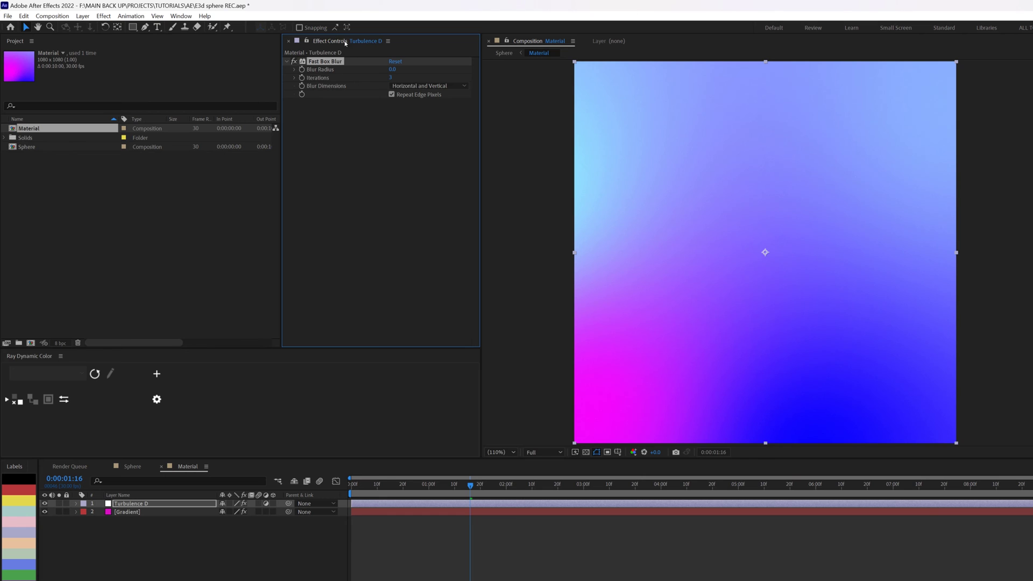
left_click(393, 69)
key("Return")
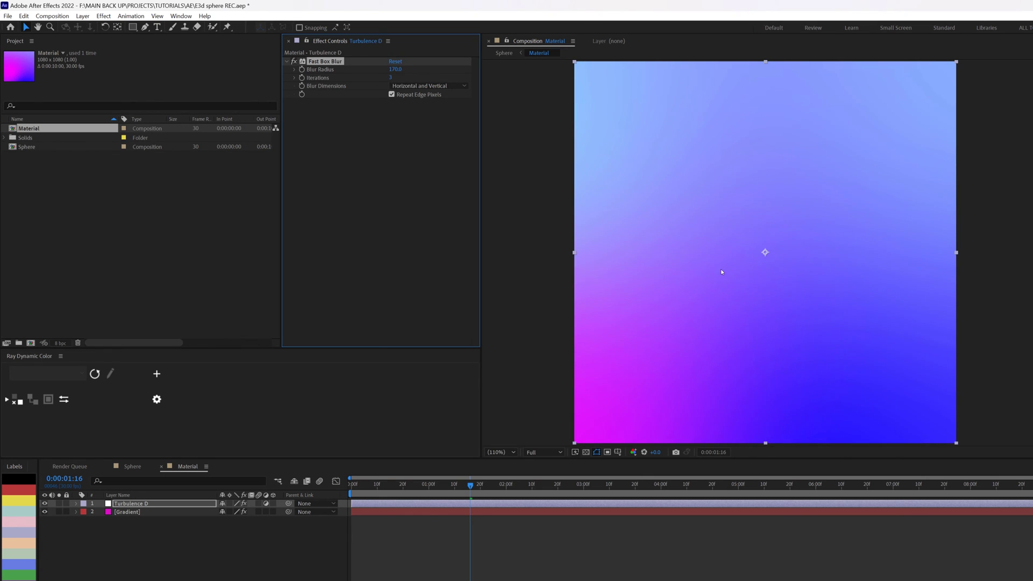
left_click(347, 195)
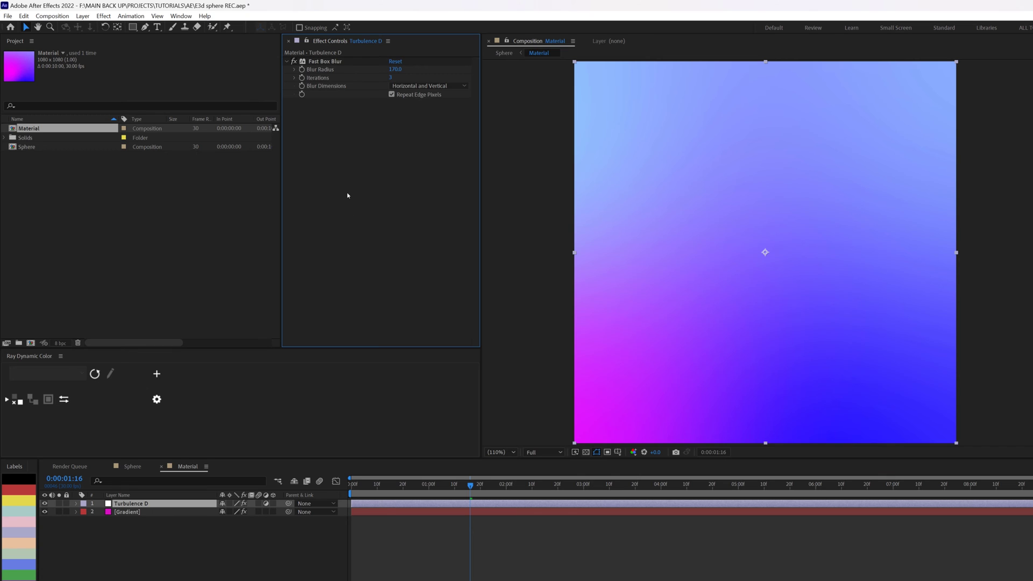
Step: Add the Turbulent Displace effect to the Turbulence D layer and set its amount to 48
key("ctrl+space")
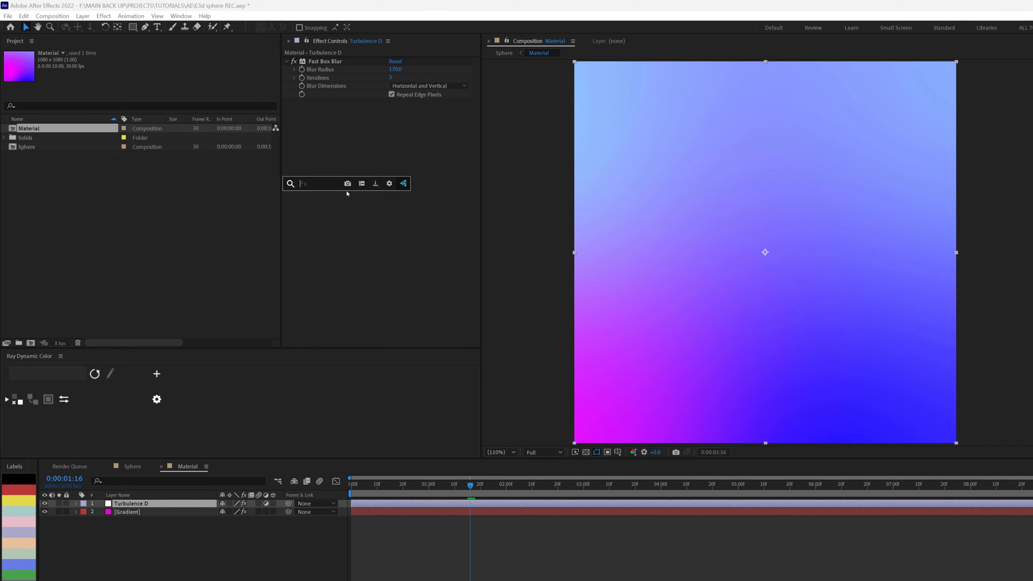
type("tu")
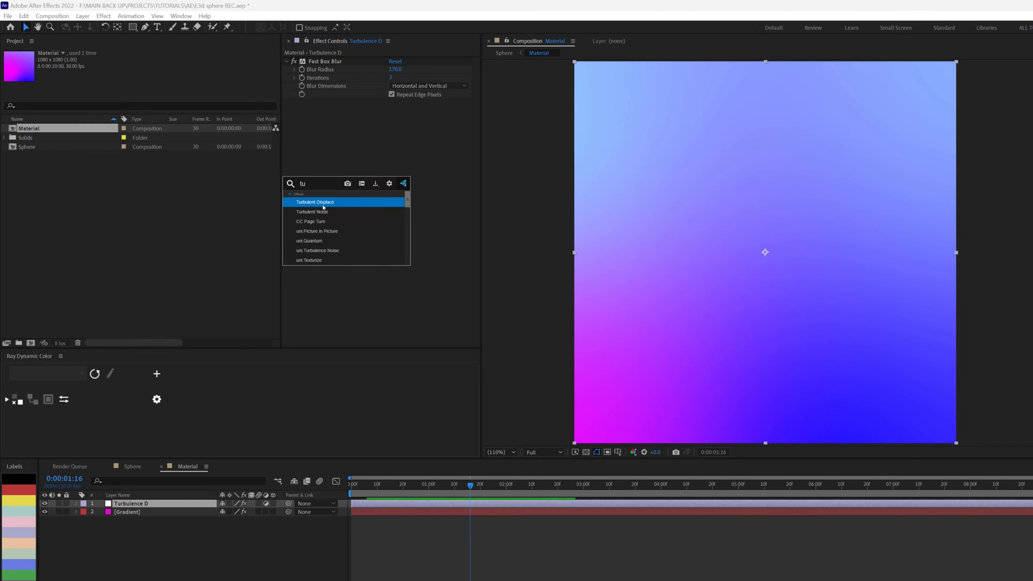
left_click(324, 204)
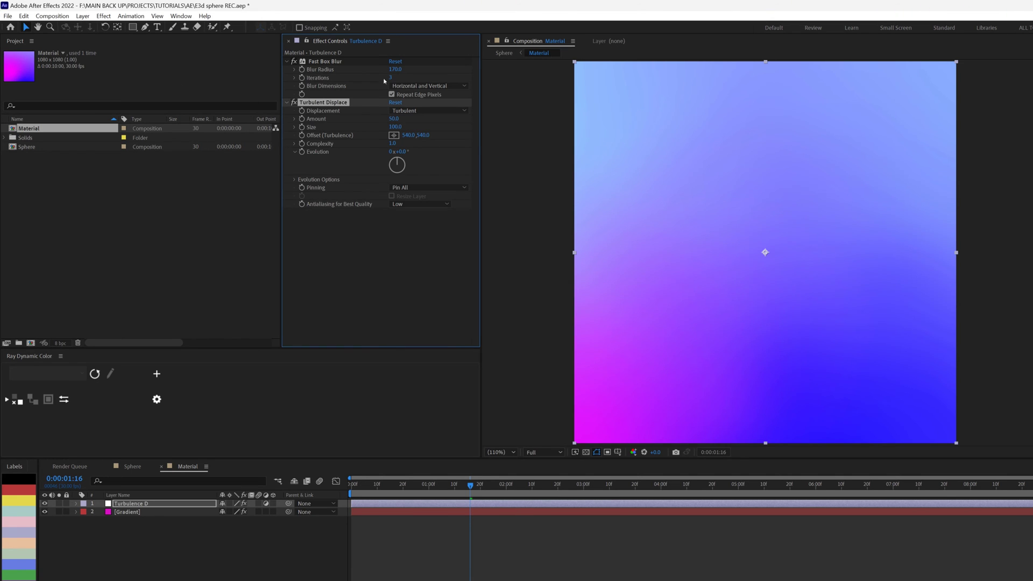
left_click(393, 118)
type("48")
left_click(360, 246)
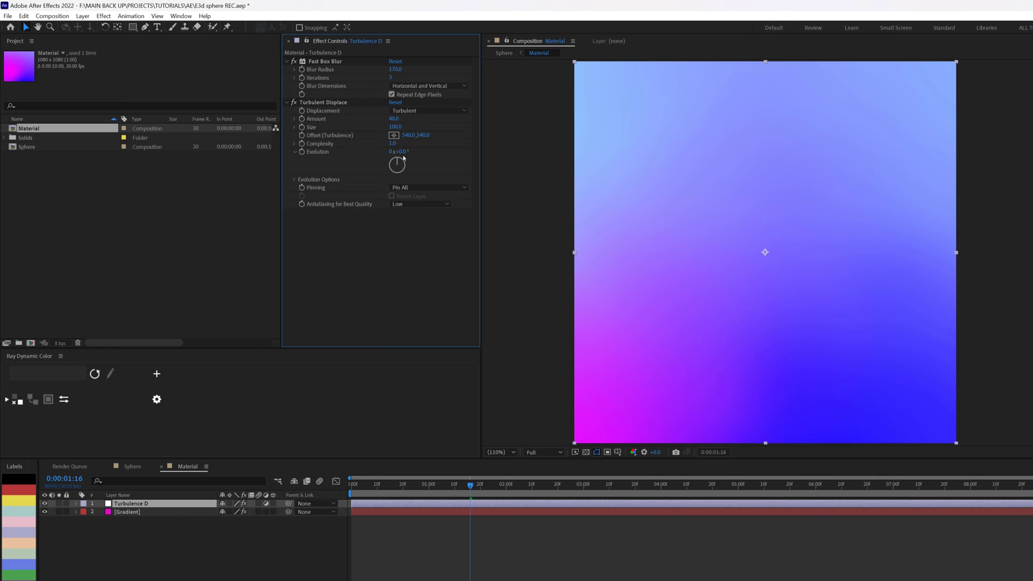
Step: Set the Turbulent Displace size to 902 and its evolution to -41°
left_click(396, 129)
type("902")
key("Return")
left_click_drag(399, 152, 347, 221)
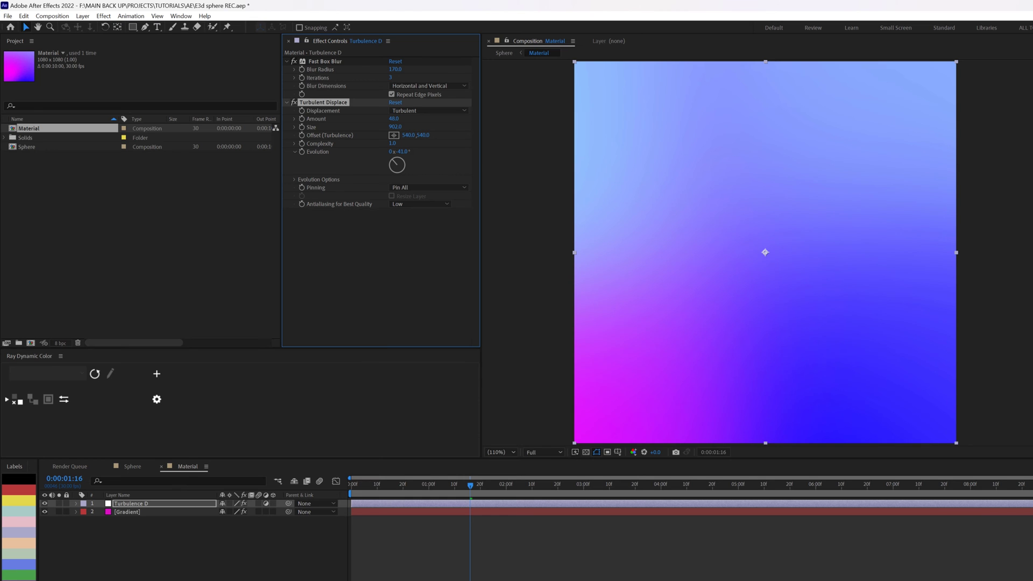
Step: Add a second adjustment layer above Turbulence D in the Material composition and name it Mosaic
right_click(113, 557)
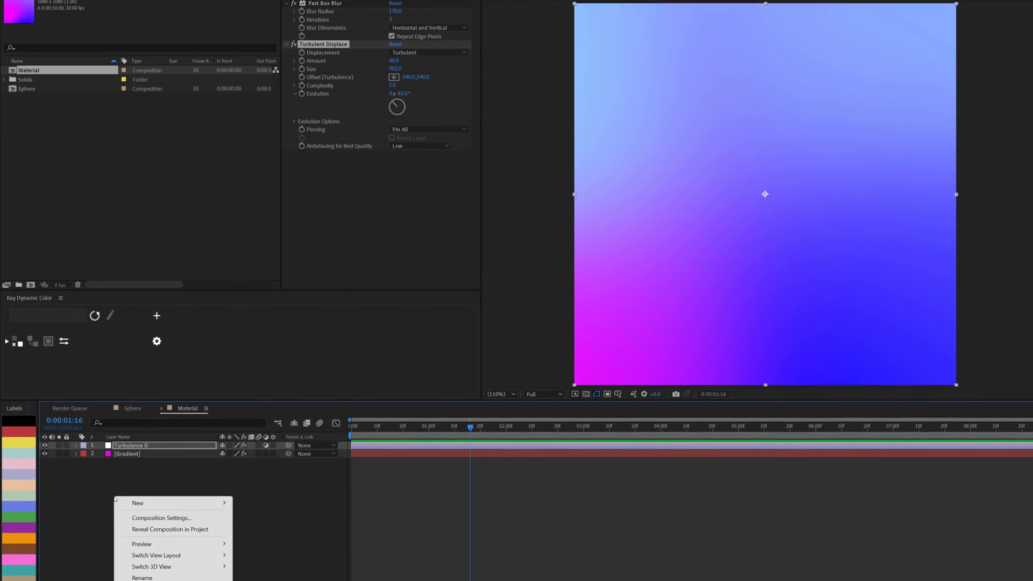
mouse_move(178, 562)
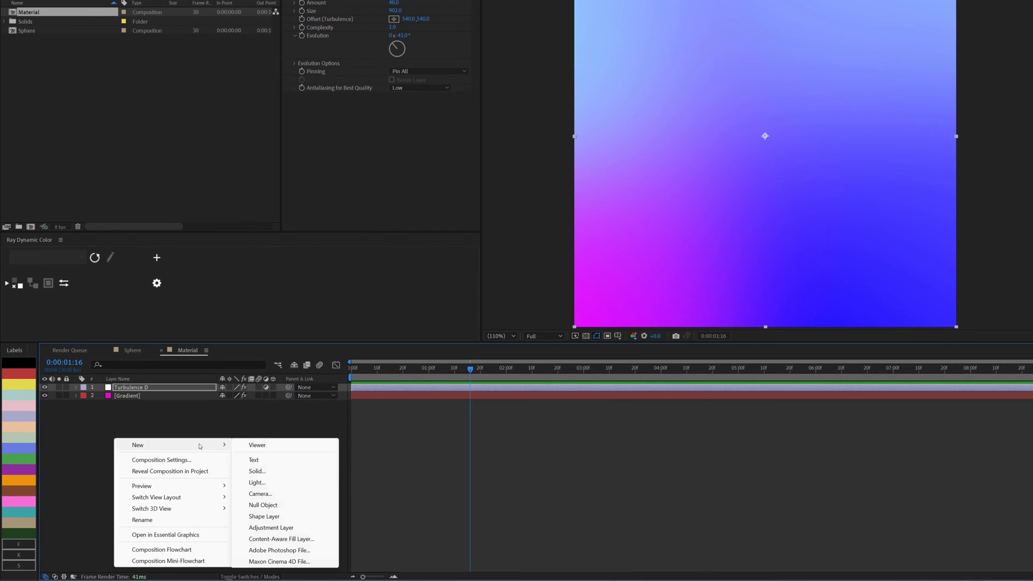
left_click(271, 528)
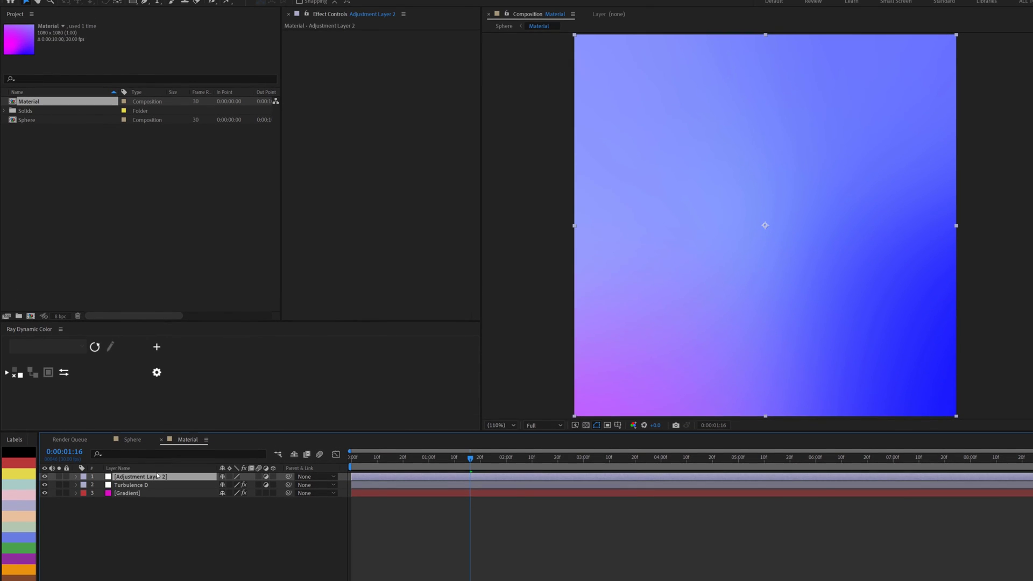
key("Return")
type("Mosaic")
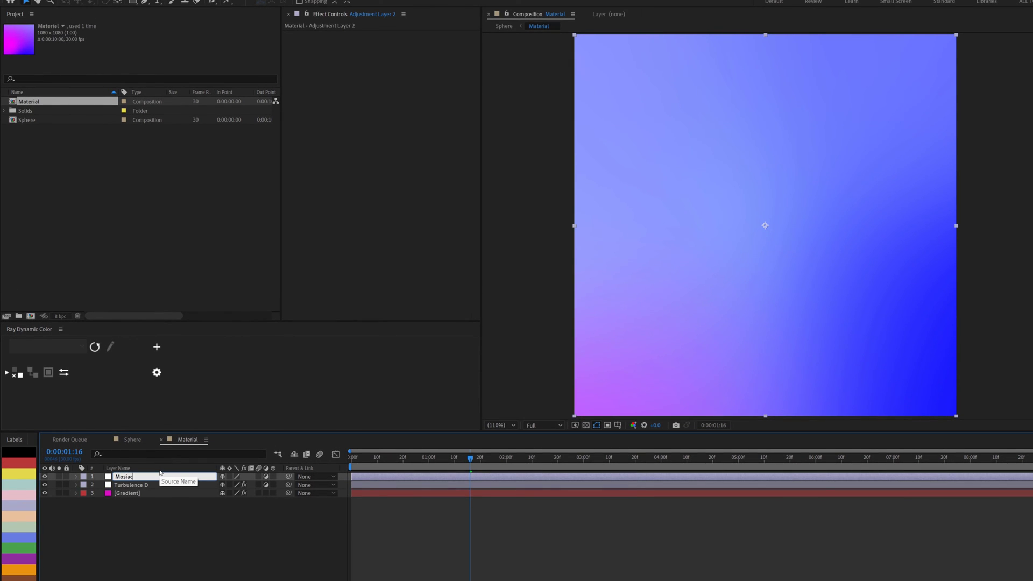
left_click(106, 553)
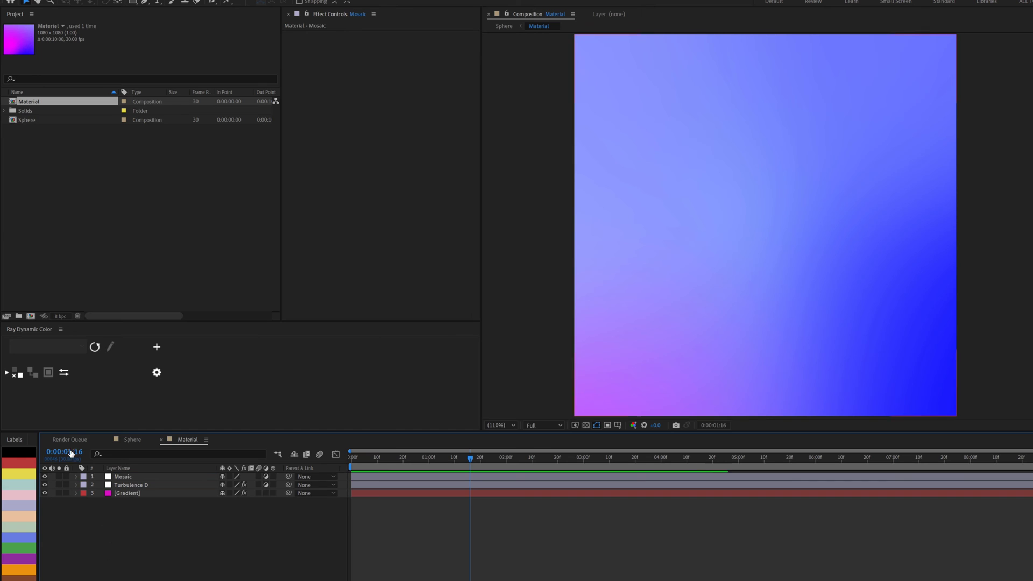
Step: Apply the Mosaic effect to the Mosaic adjustment layer
left_click(132, 477)
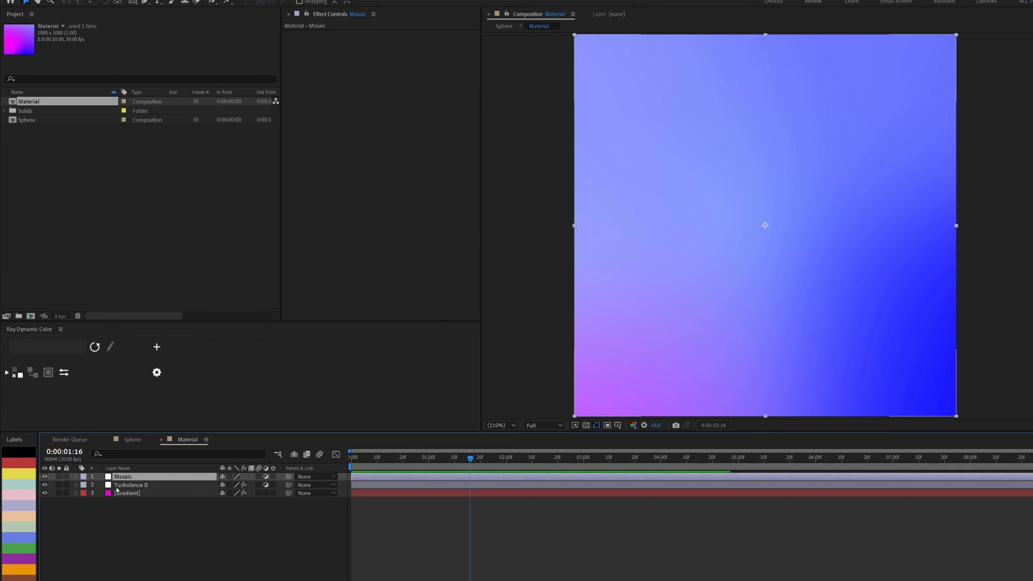
key("ctrl+space")
type("mos")
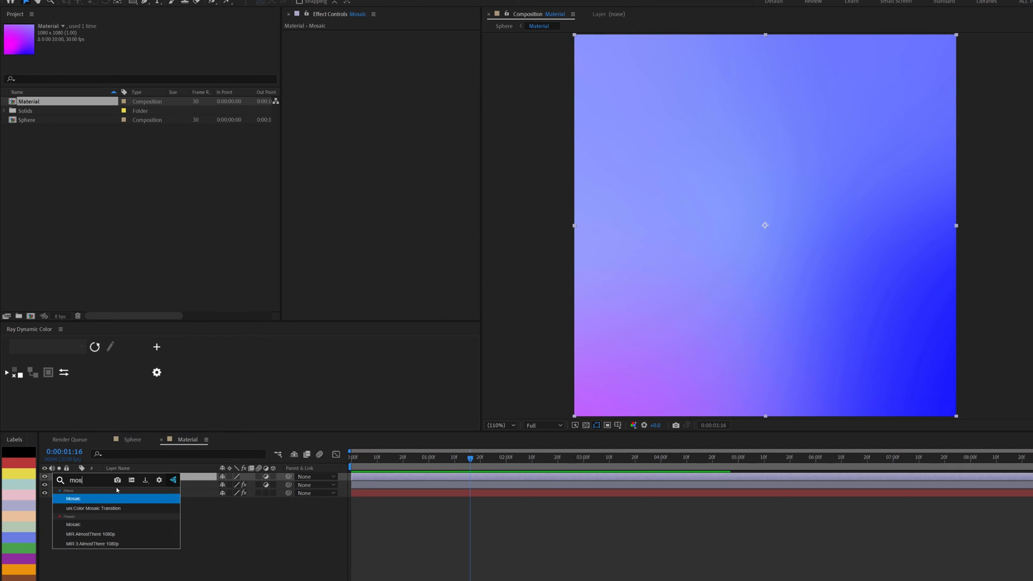
left_click(90, 500)
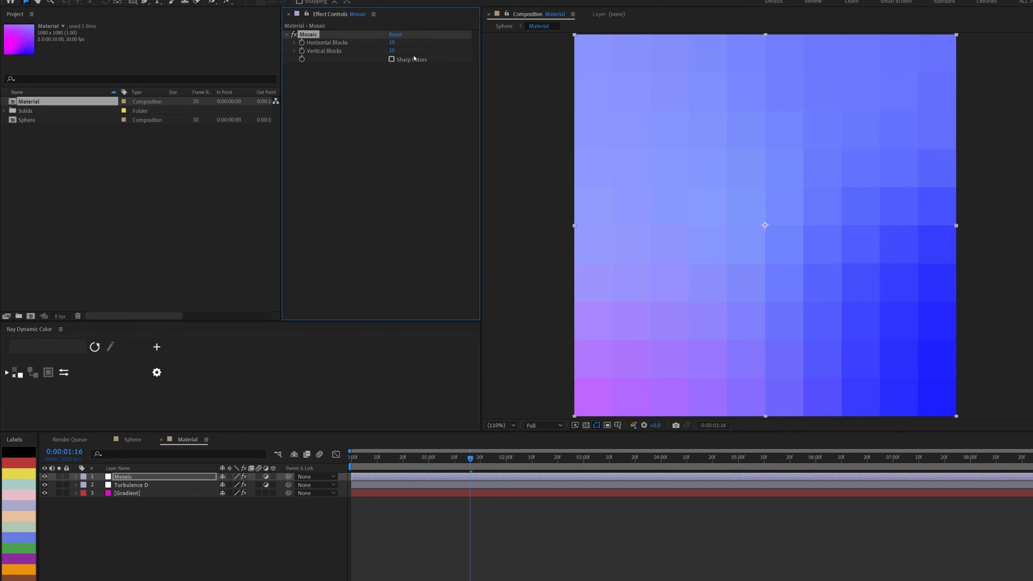
Step: Set the Mosaic effect to 139 horizontal and 7 vertical blocks, and scrub the animation to 0:00:02:01
left_click(393, 45)
type("139")
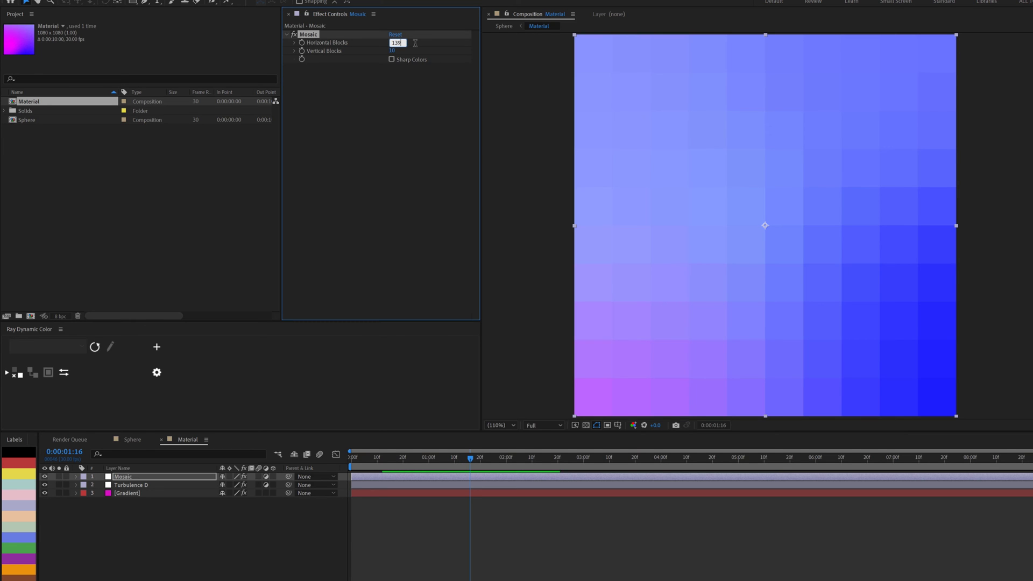
key("Tab")
type("7")
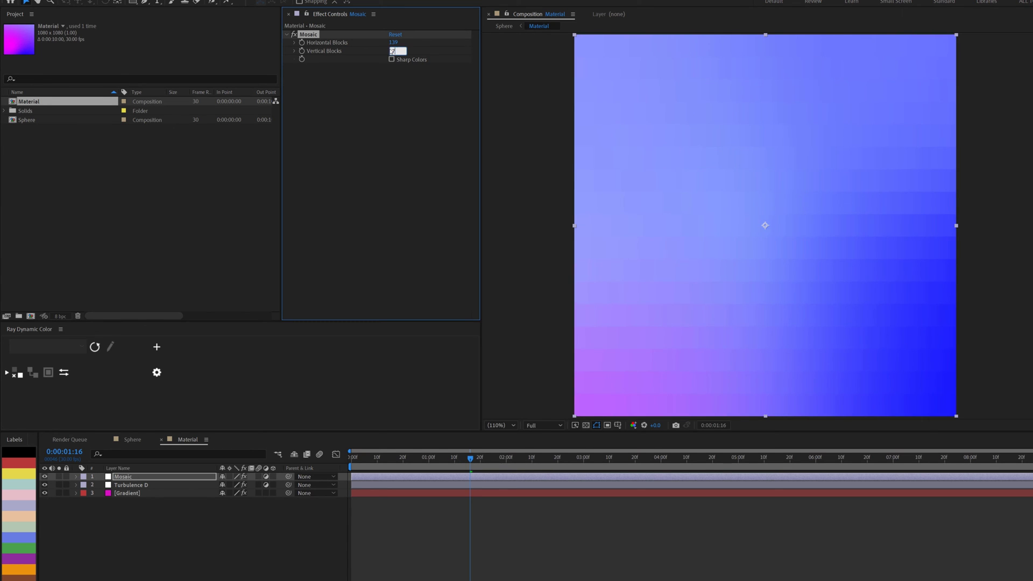
key("Return")
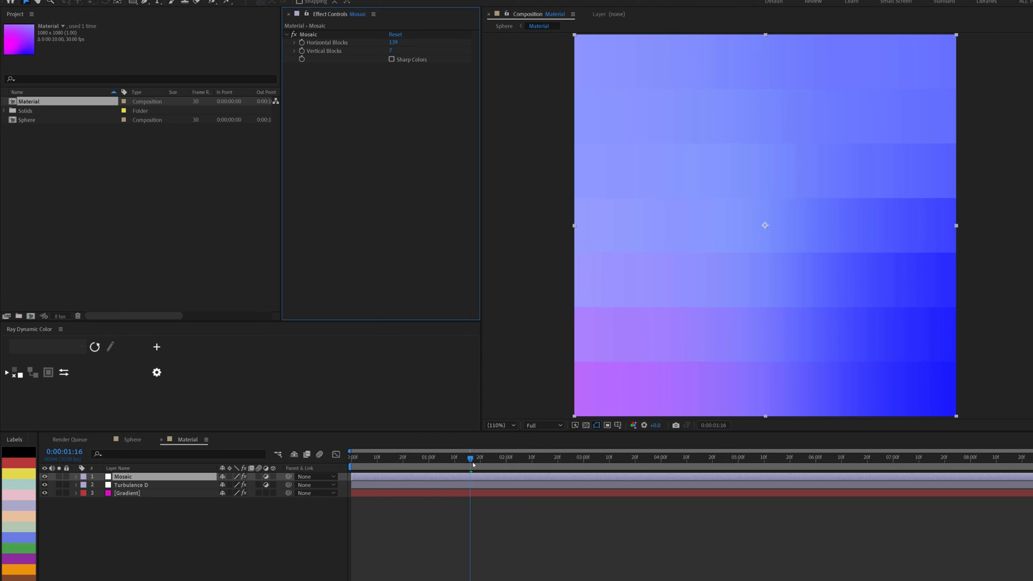
mouse_move(471, 459)
left_mouse_down()
mouse_move(735, 463)
mouse_move(473, 454)
left_mouse_up()
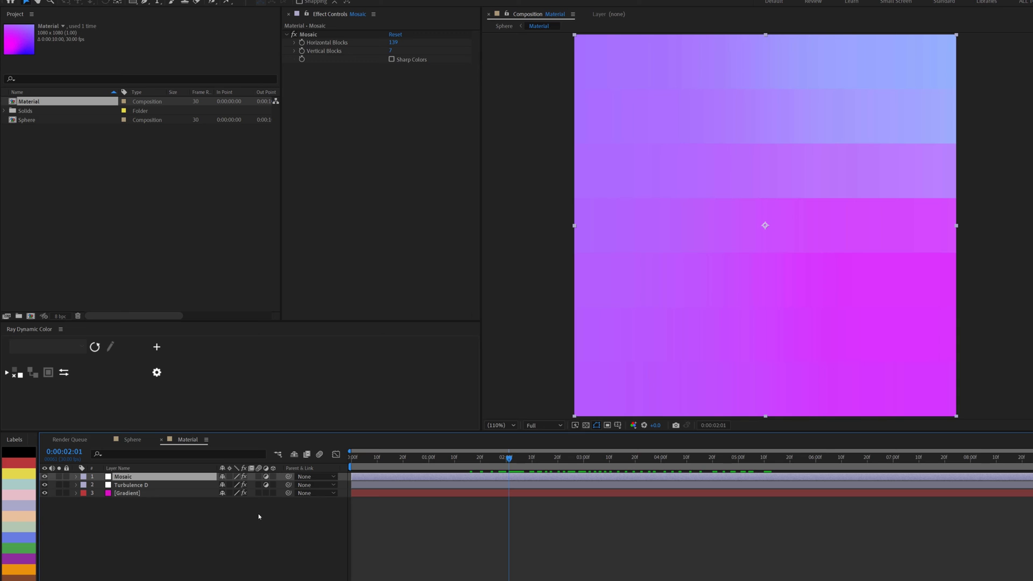
Step: Return to the Sphere composition, hide the Material layer and select the E3D layer
key("Tab")
left_click(253, 544)
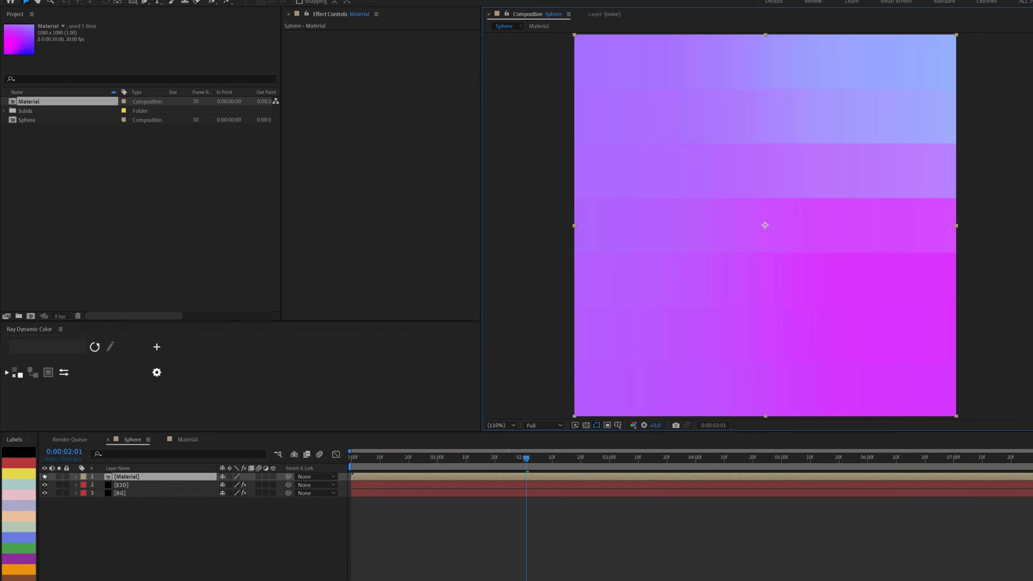
key("ctrl+Down")
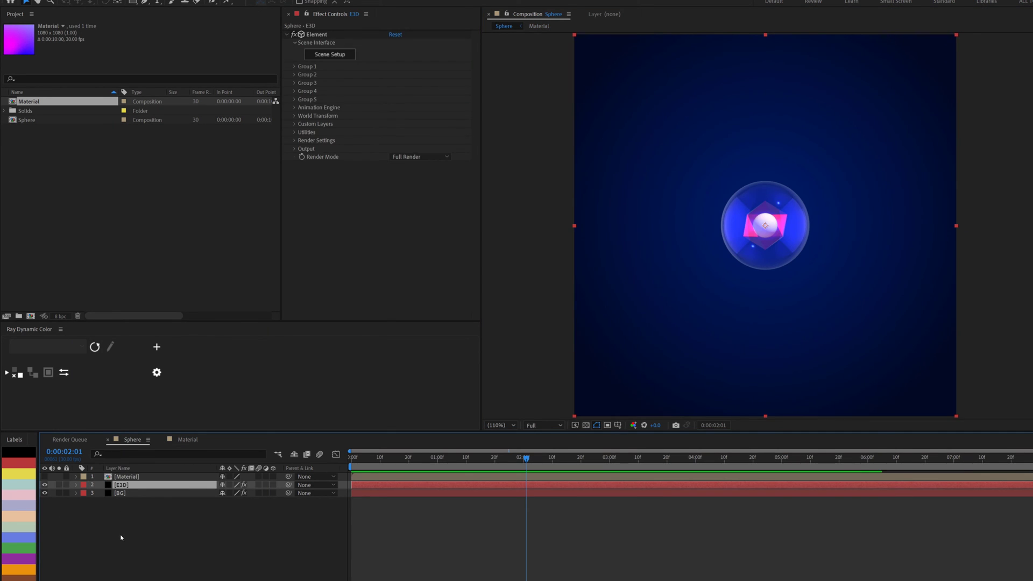
Step: Assign the Material composition as Layer 1 in the Element effect's custom texture maps
left_click(294, 124)
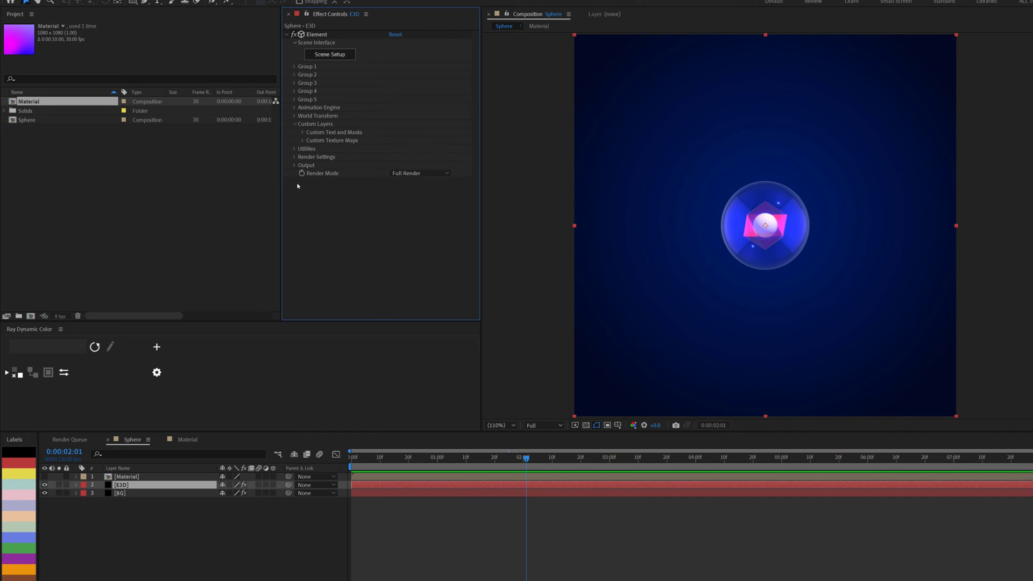
left_click(301, 140)
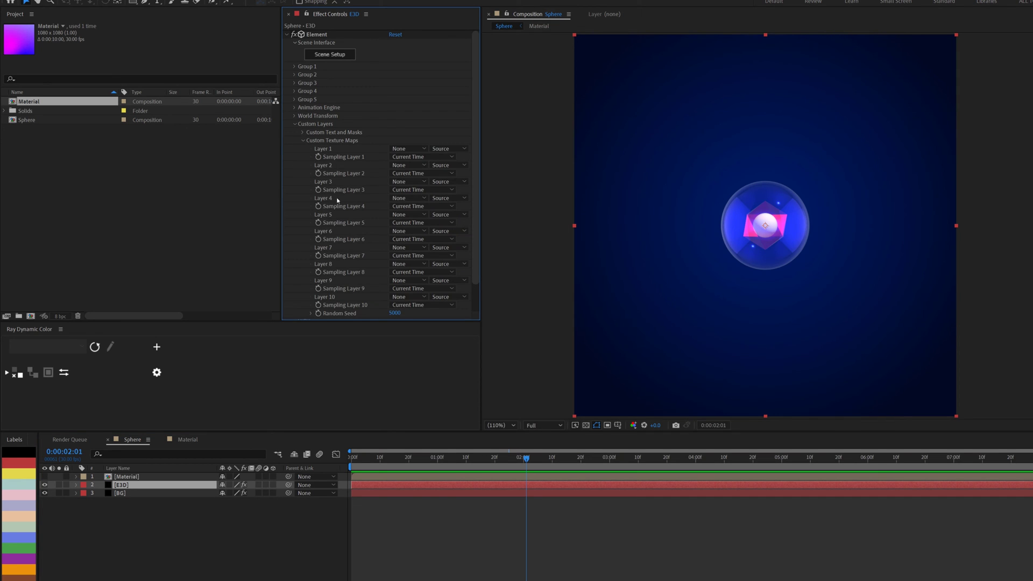
left_click(407, 149)
left_click(420, 175)
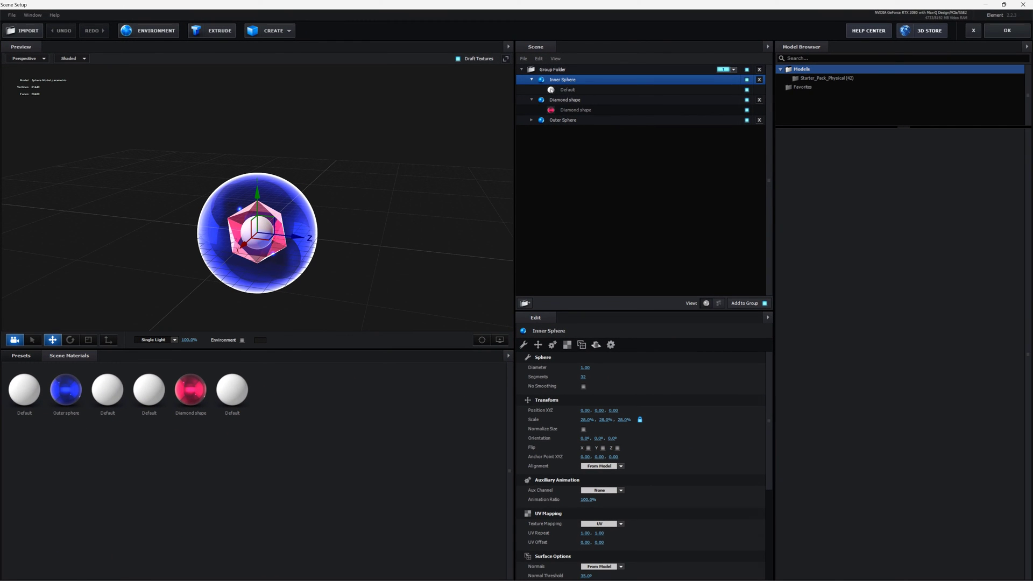
Step: In the scene setup, set the Diffuse texture of the Inner Sphere's Default material to Custom Layer 1 [Material]
left_click(559, 92)
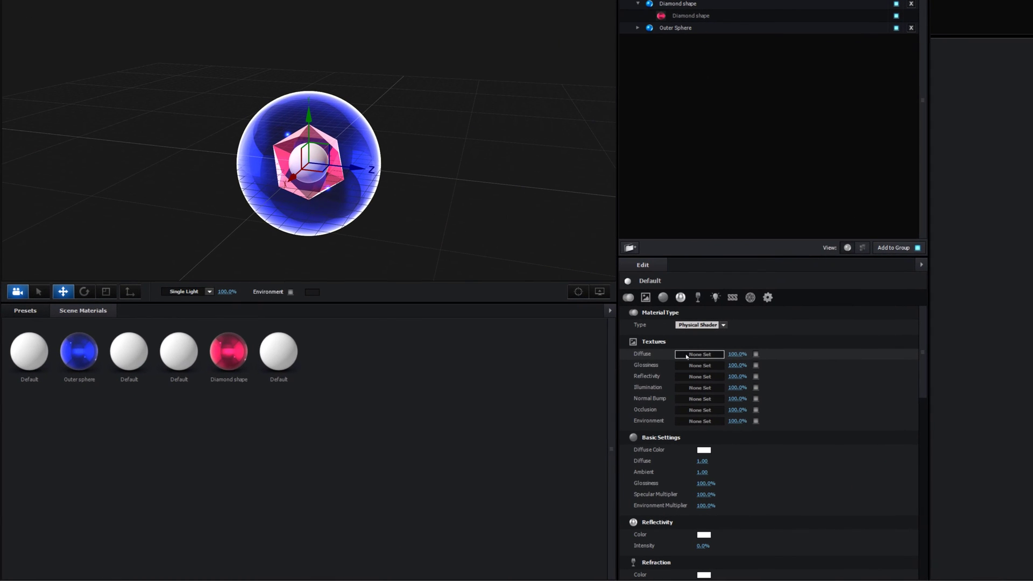
left_click(697, 355)
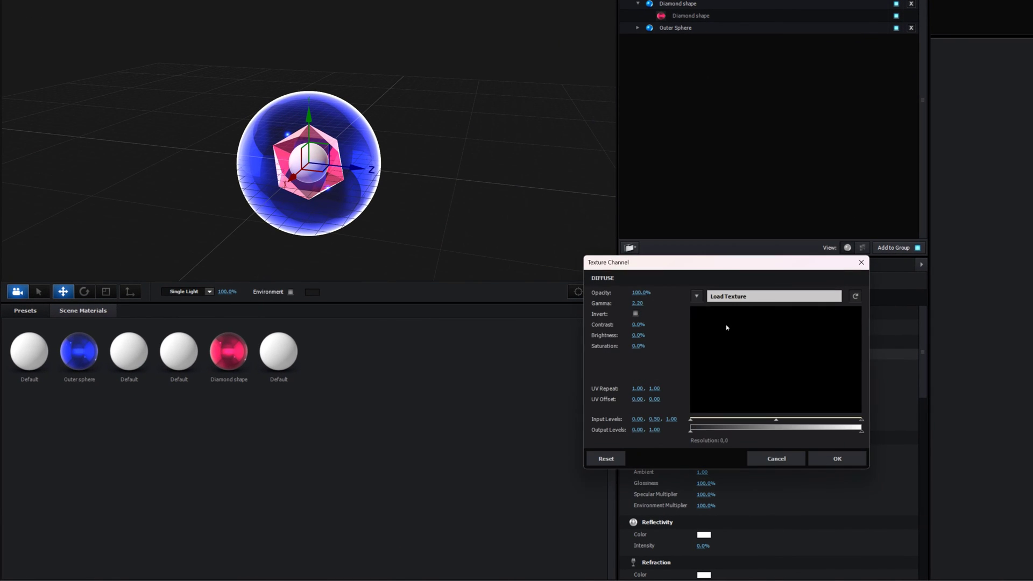
left_click(697, 296)
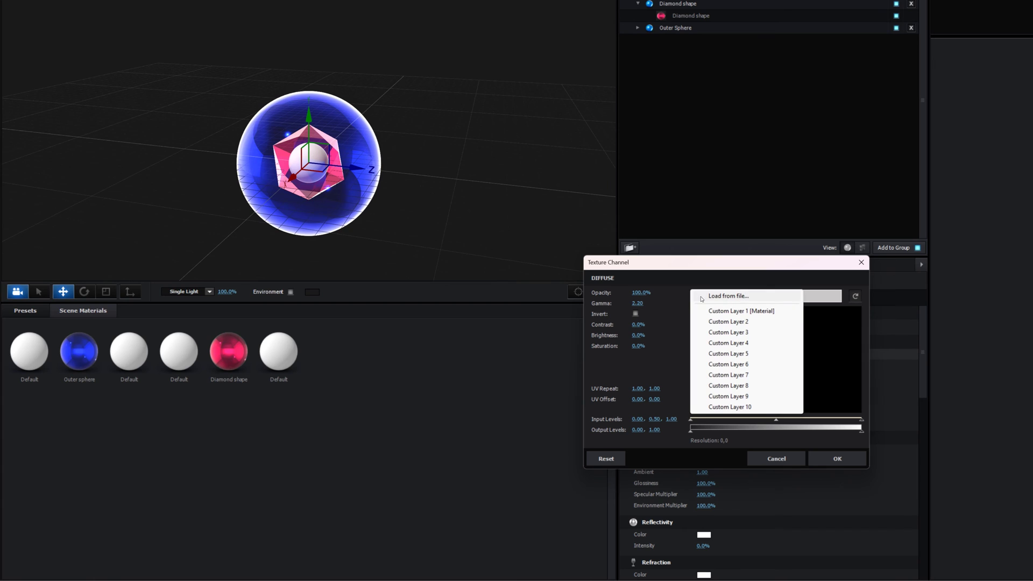
left_click(726, 312)
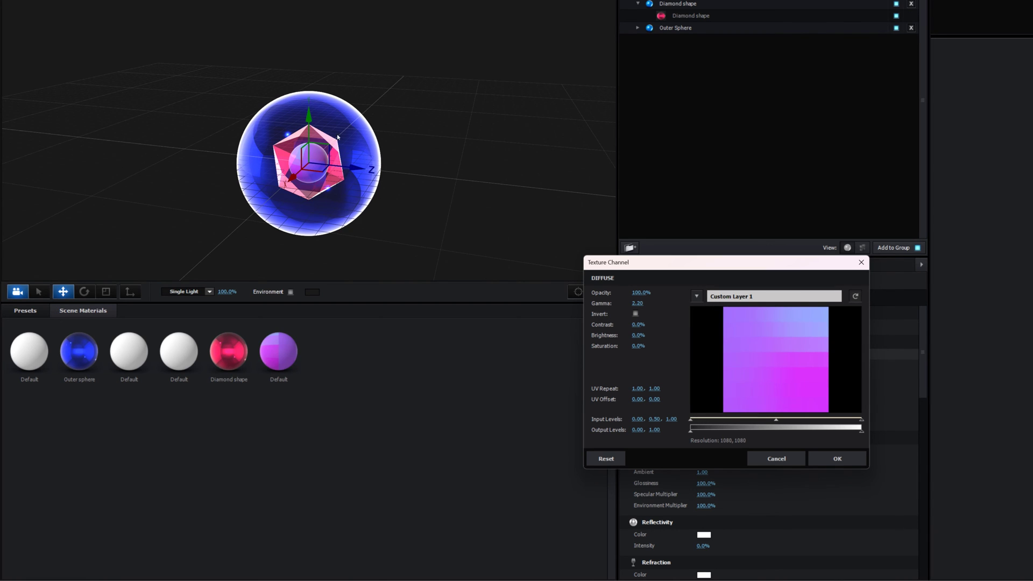
left_click(838, 459)
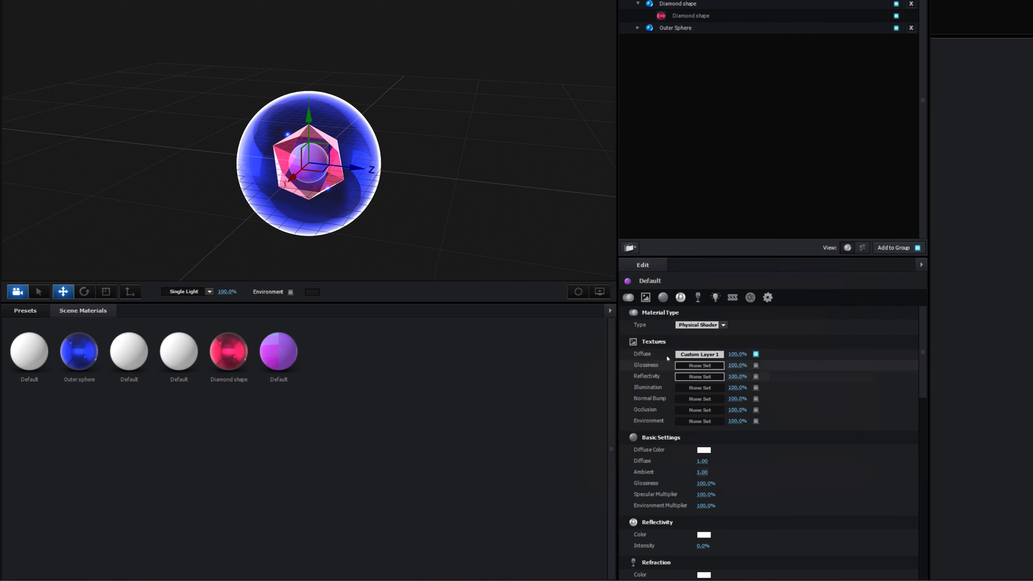
Step: Set the Inner Sphere material's Glossiness texture to Custom Layer 1 [Material]
left_click(698, 366)
left_click(697, 307)
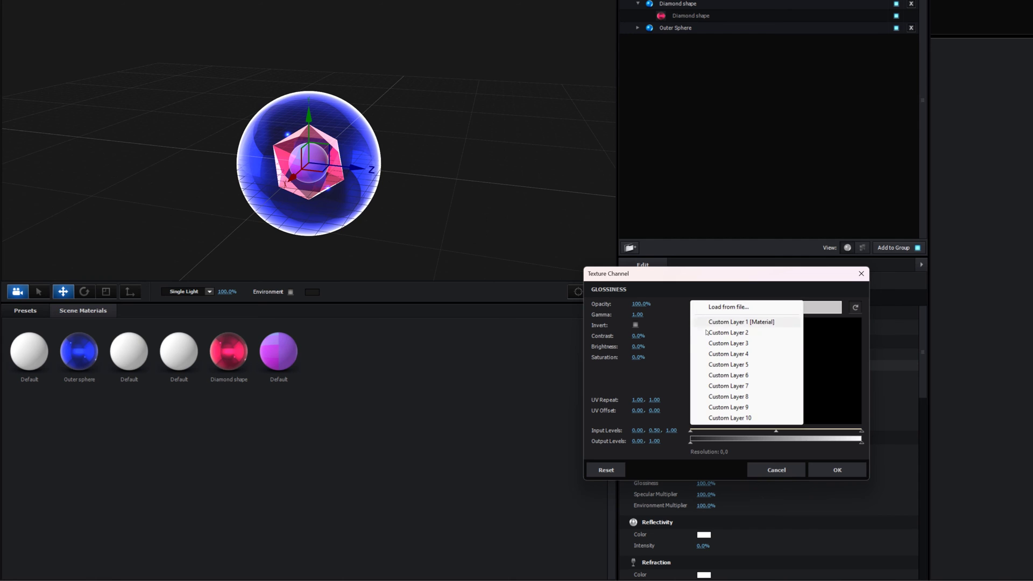
left_click(733, 322)
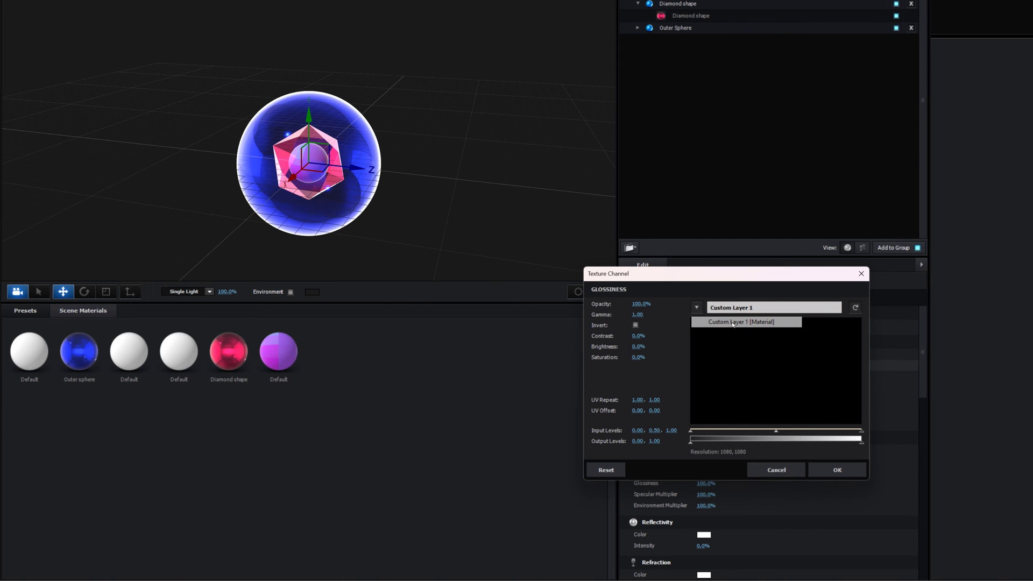
left_click(828, 470)
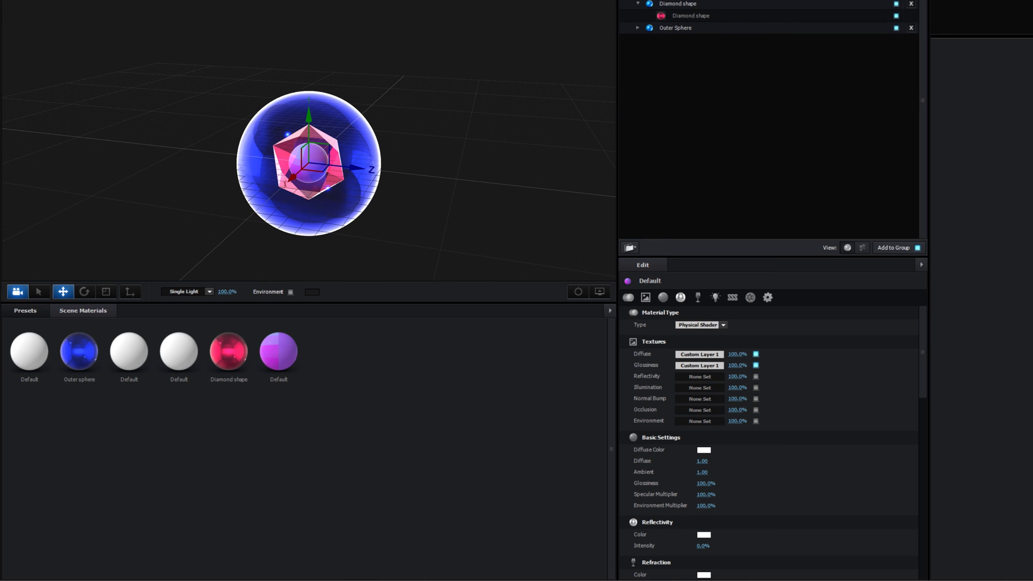
Step: Set the Inner Sphere material's Reflectivity texture to Custom Layer 1 with 36% opacity
left_click(694, 377)
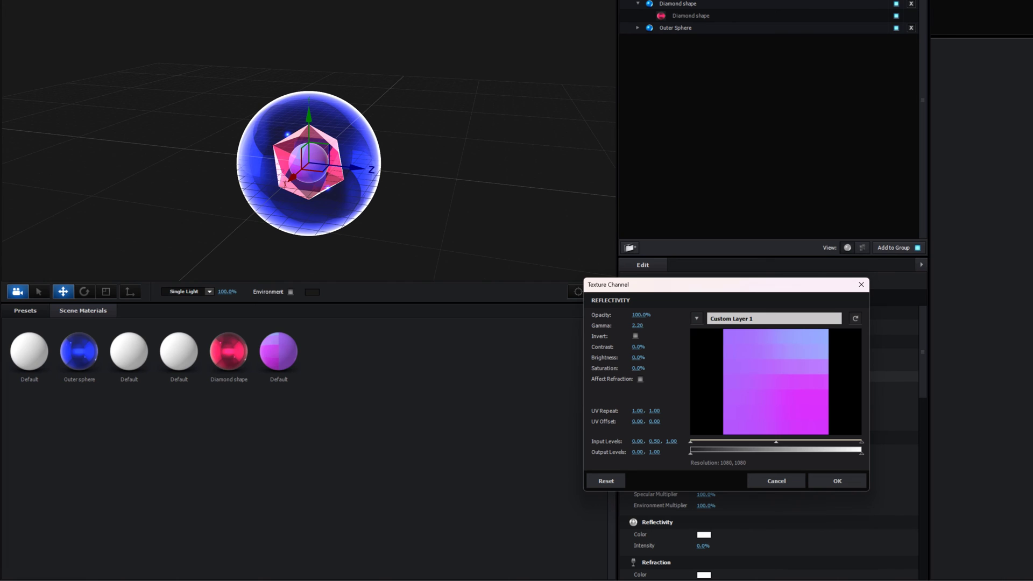
left_click_drag(640, 316, 634, 316)
left_click(632, 316)
type("36")
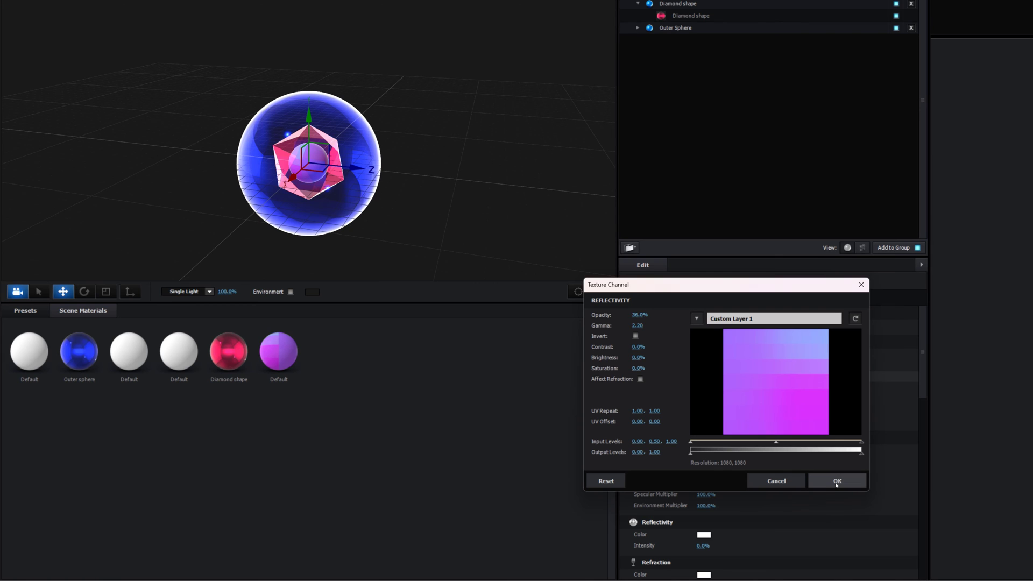
left_click(837, 481)
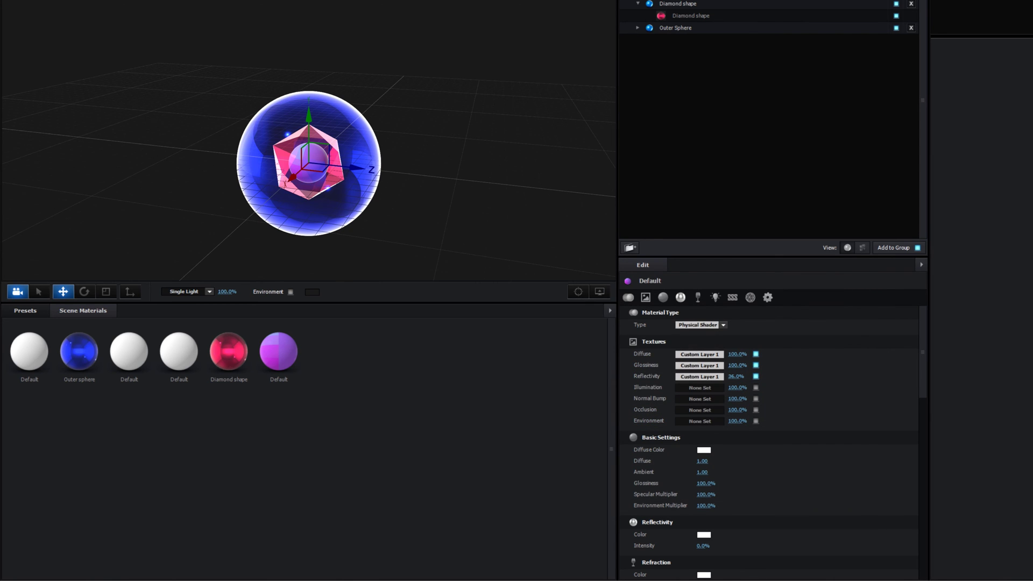
Step: Set the Inner Sphere material's Normal Bump texture to Custom Layer 1 with the first input level at 0.30
left_click(699, 399)
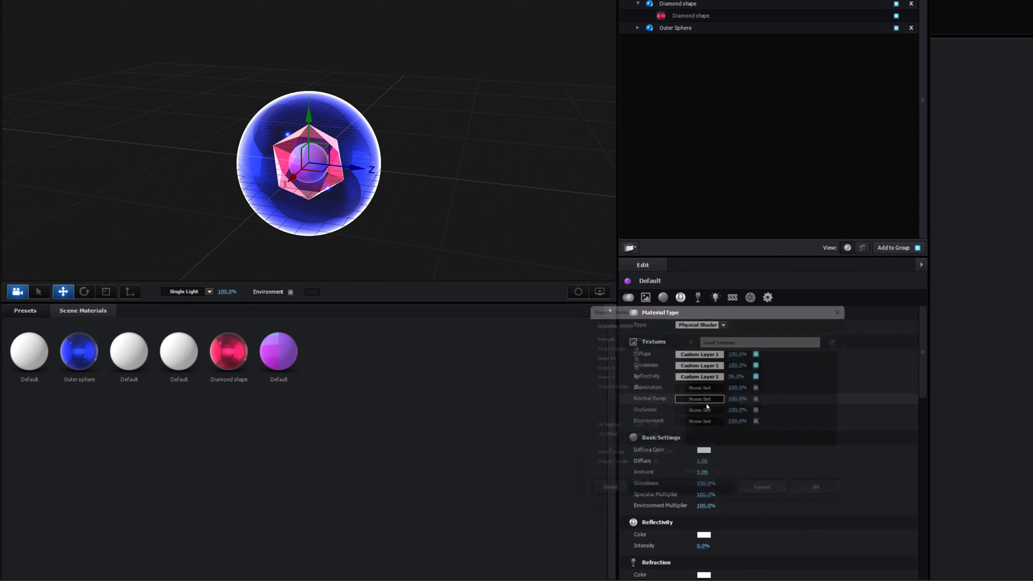
left_click(746, 341)
left_click(742, 355)
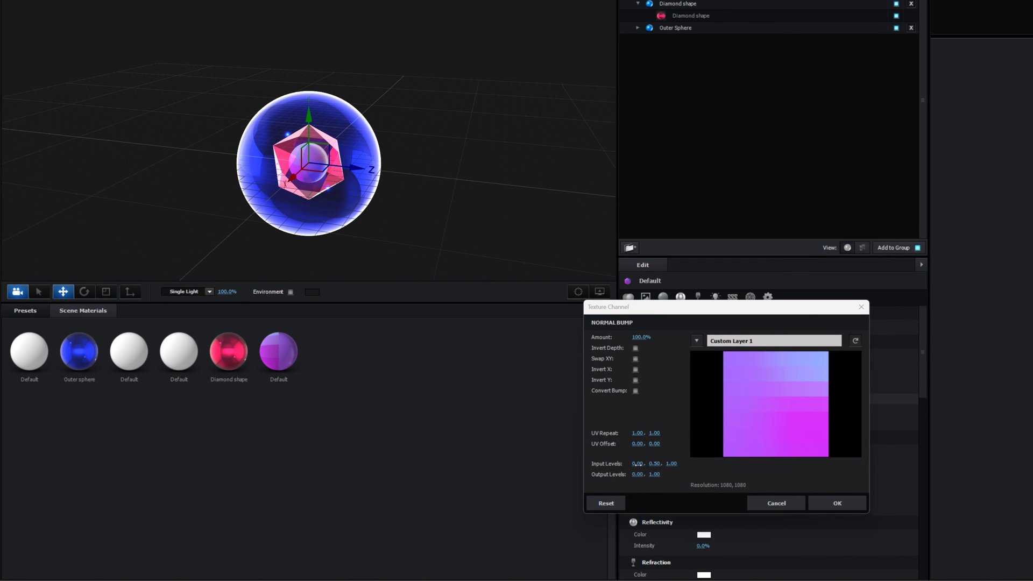
left_click(637, 464)
type("0.3")
key("Return")
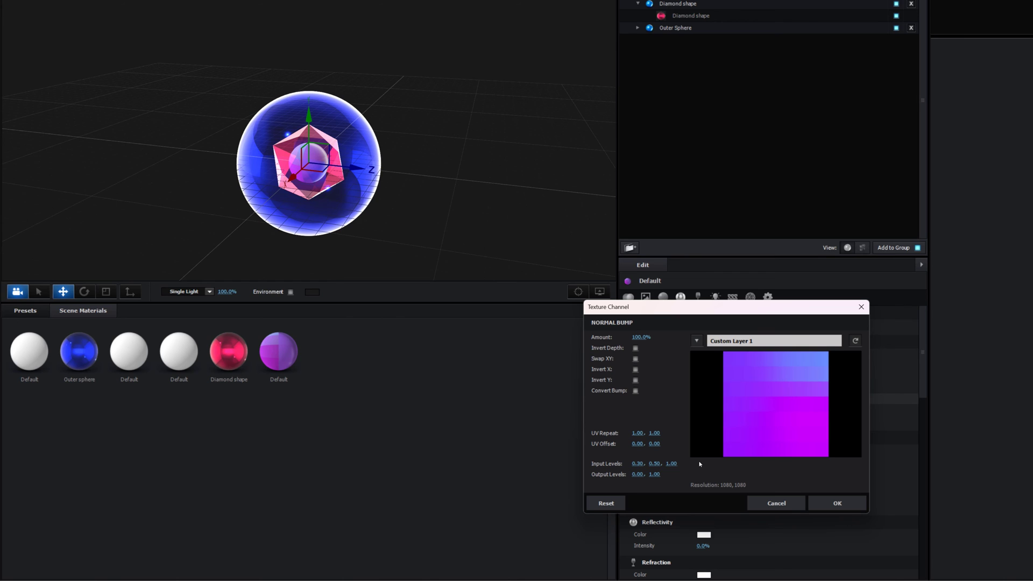
left_click(838, 504)
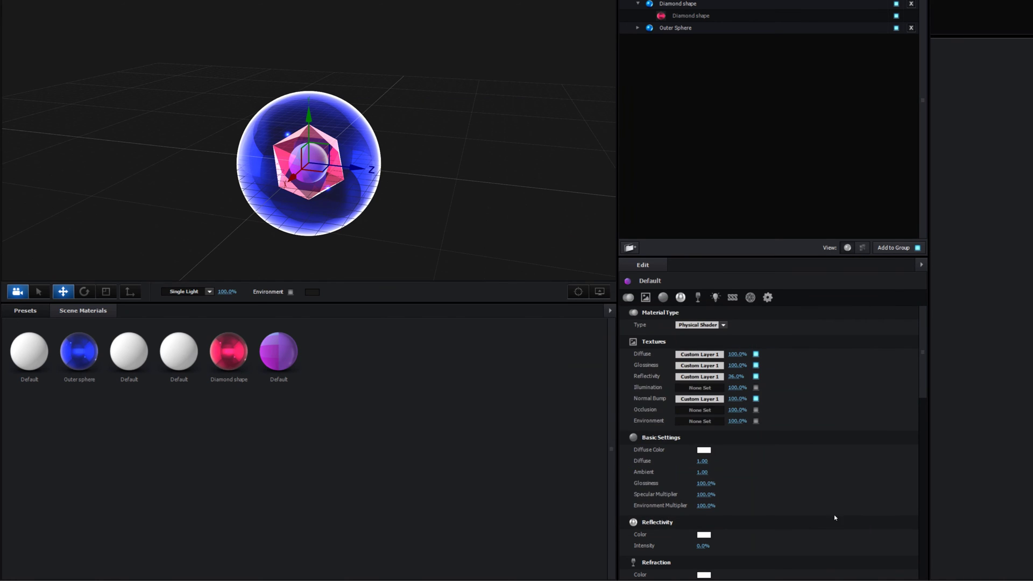
Step: Set the Inner Sphere material's Occlusion texture to Custom Layer 1 with 70% contrast and -100% saturation
left_click(694, 411)
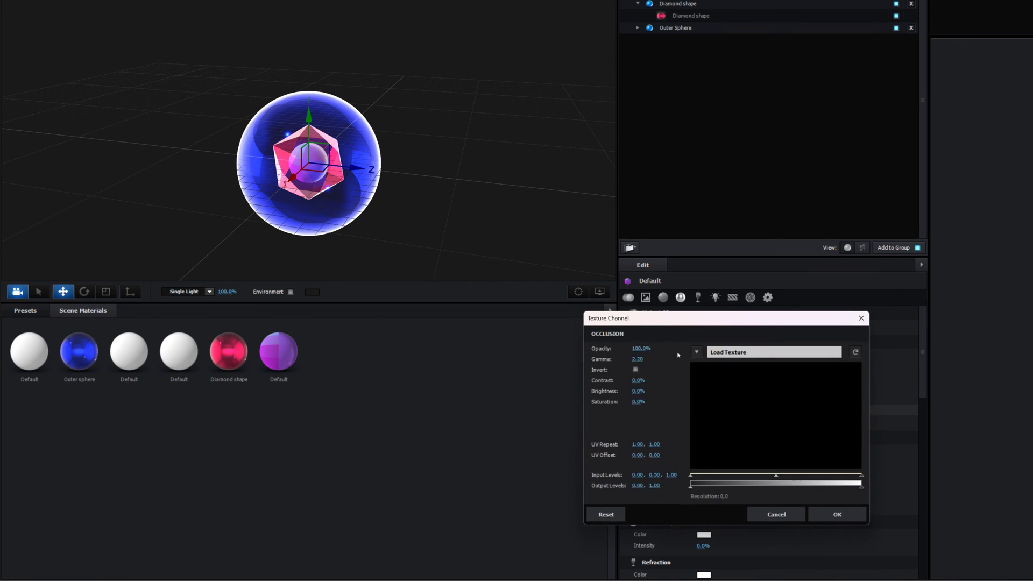
left_click(697, 352)
left_click(718, 375)
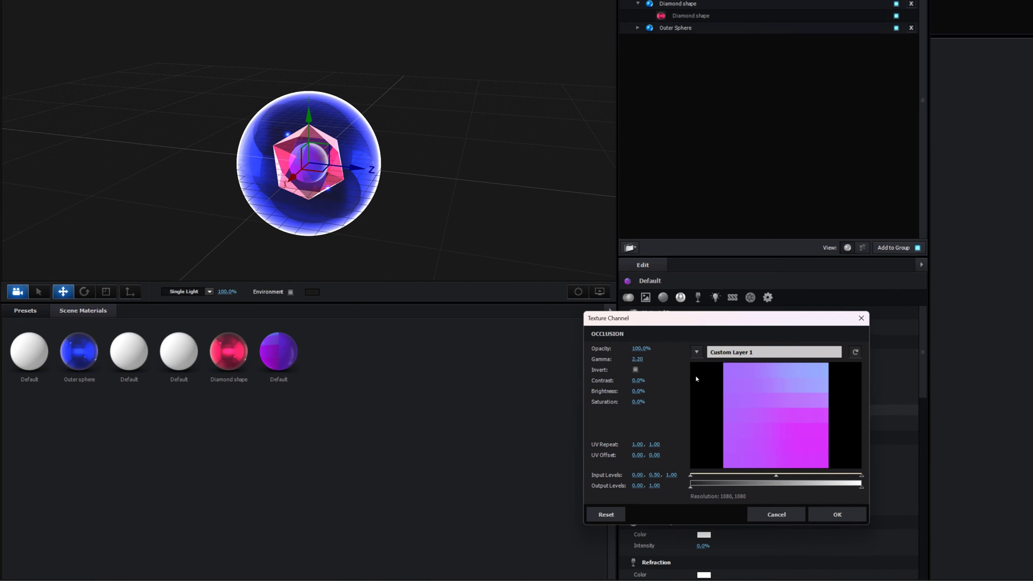
left_click(638, 380)
type("70")
key("Return")
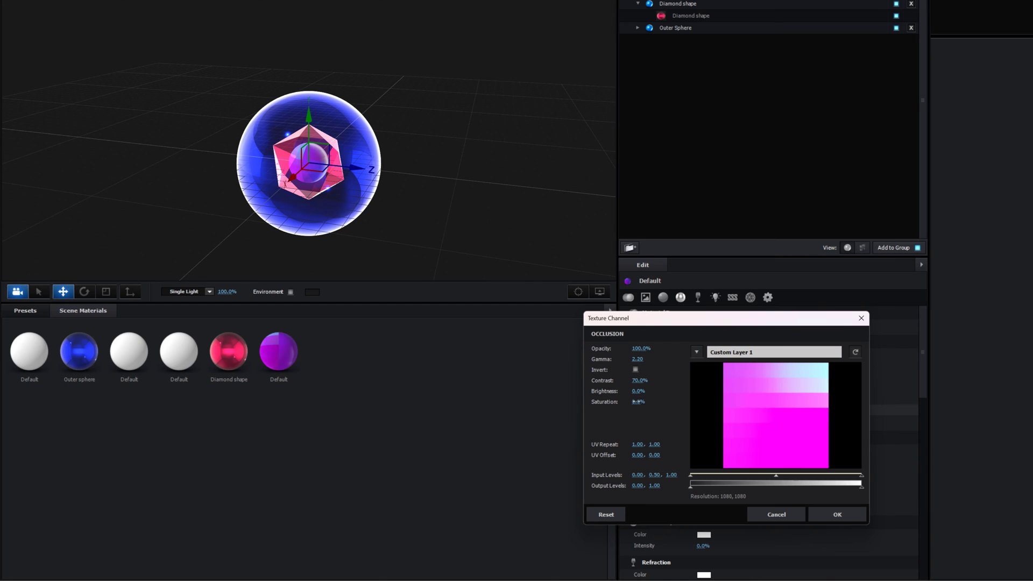
left_click(638, 401)
type("-100")
key("Return")
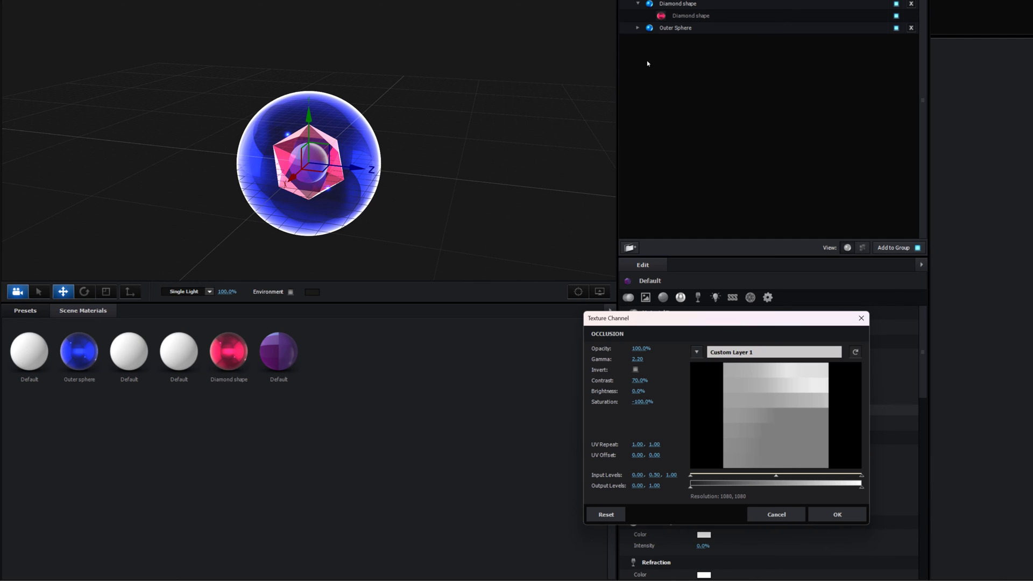
left_click(829, 510)
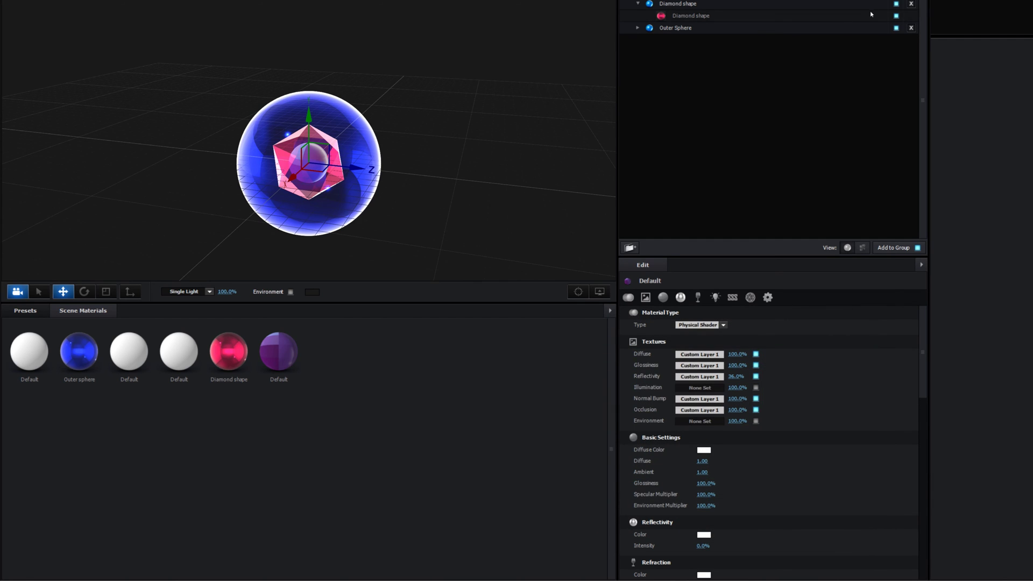
Step: Hide the Outer Sphere and Diamond shape models to isolate the Inner Sphere in the preview
left_click(896, 28)
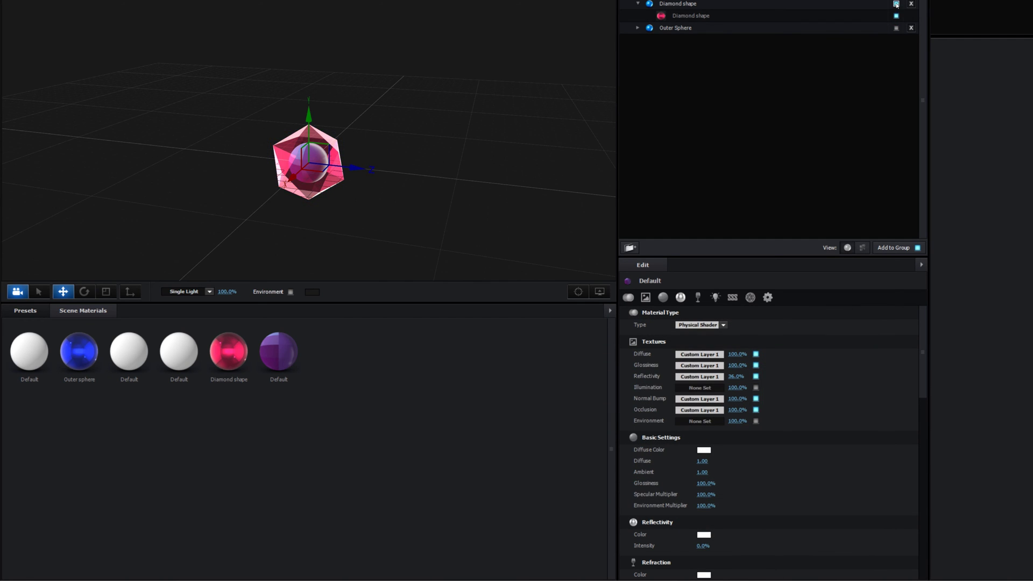
left_click(897, 4)
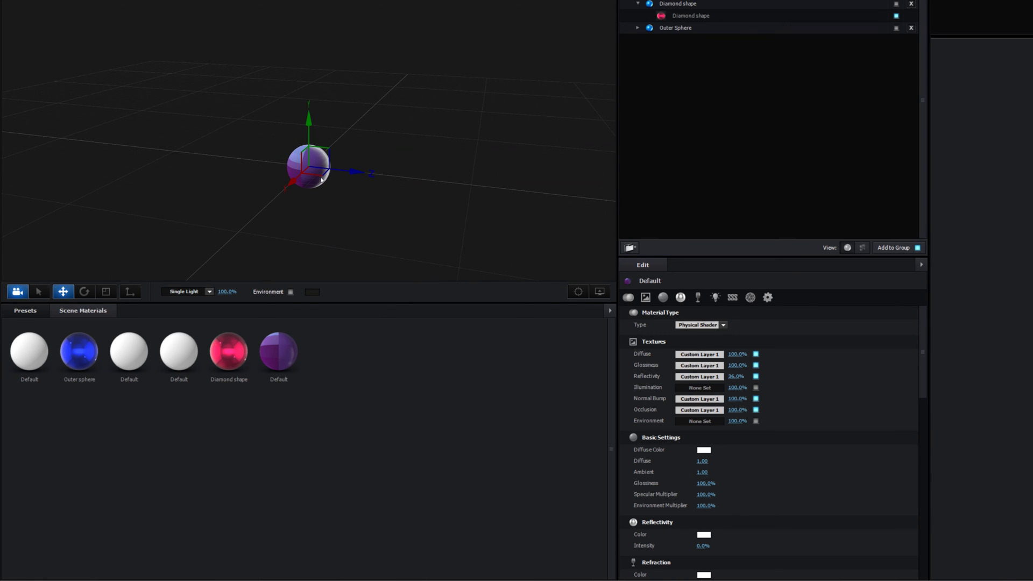
left_click_drag(325, 191, 373, 152)
Step: Set the Inner Sphere material's Diffuse to 9.00, Ambient to 0.00 and Specular Multiplier to 218%
left_click_drag(925, 370, 929, 408)
left_click(703, 343)
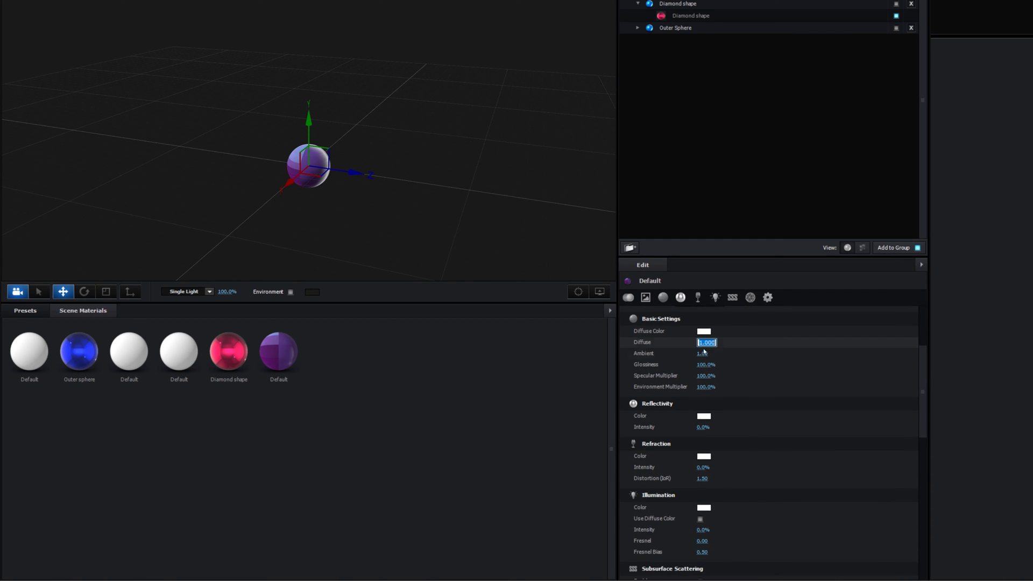
type("9")
key("Return")
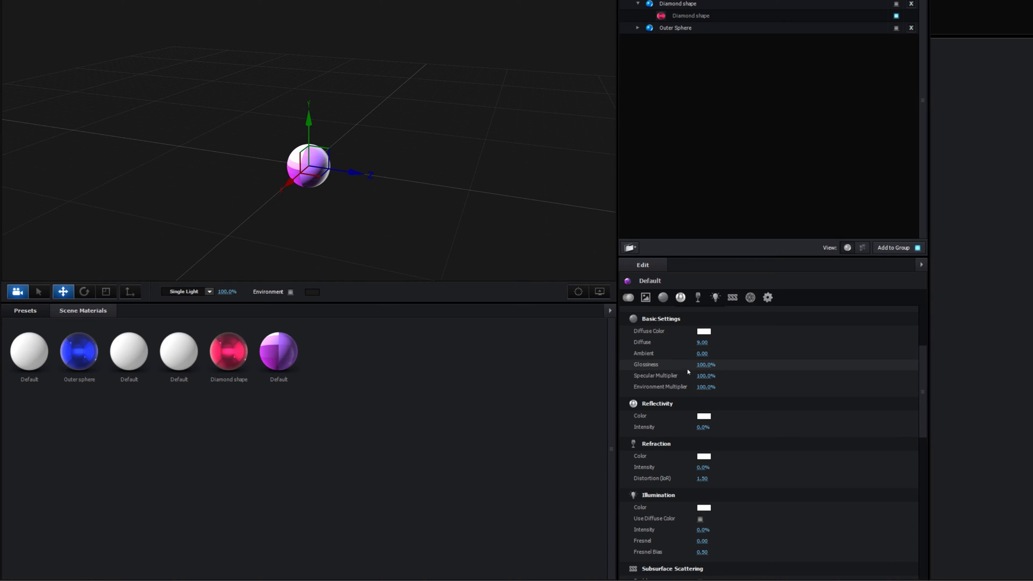
left_click(705, 376)
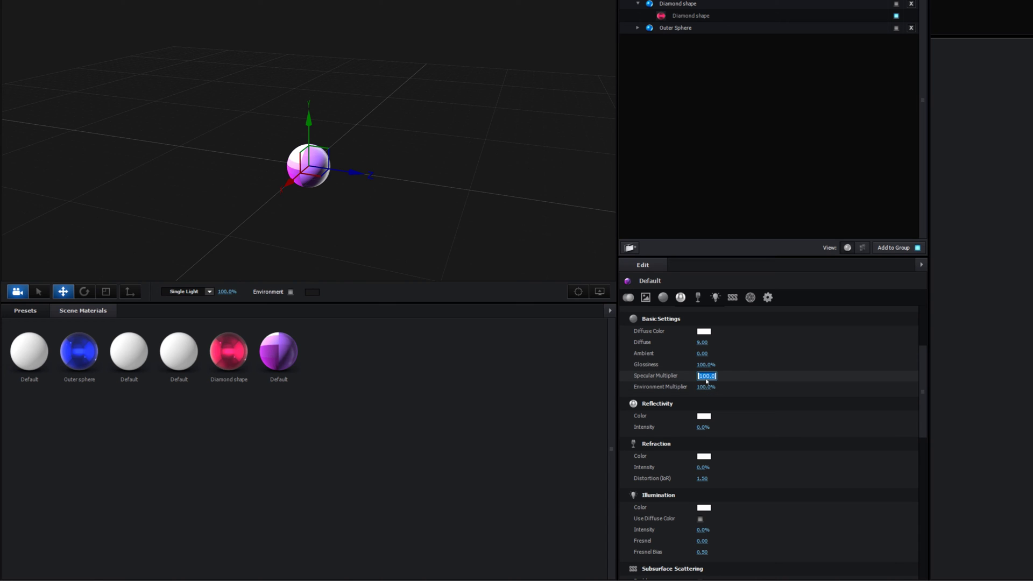
type("218")
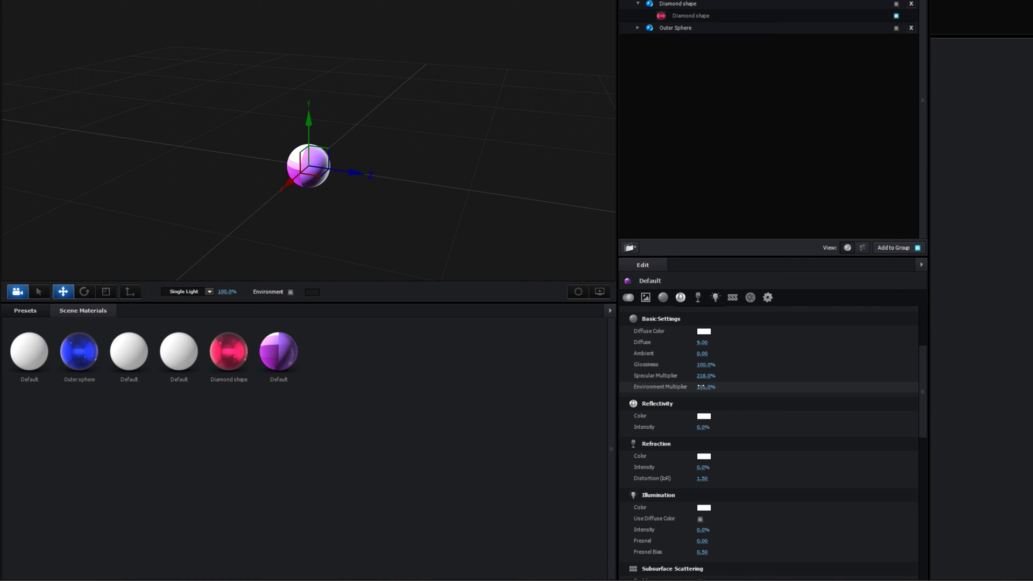
Step: Set the Environment Multiplier to 101% and the Reflectivity intensity to 17%, and enable Use Diffuse Color for Illumination
scroll(701, 387, "down", 1)
left_click(702, 383)
type("1")
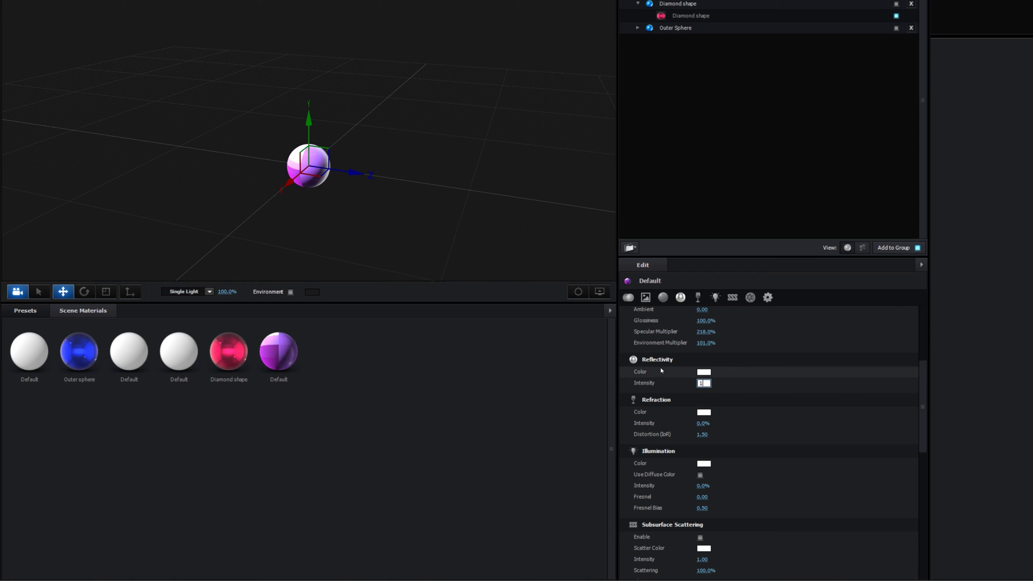
type("7")
key("Return")
scroll(694, 430, "down", 1)
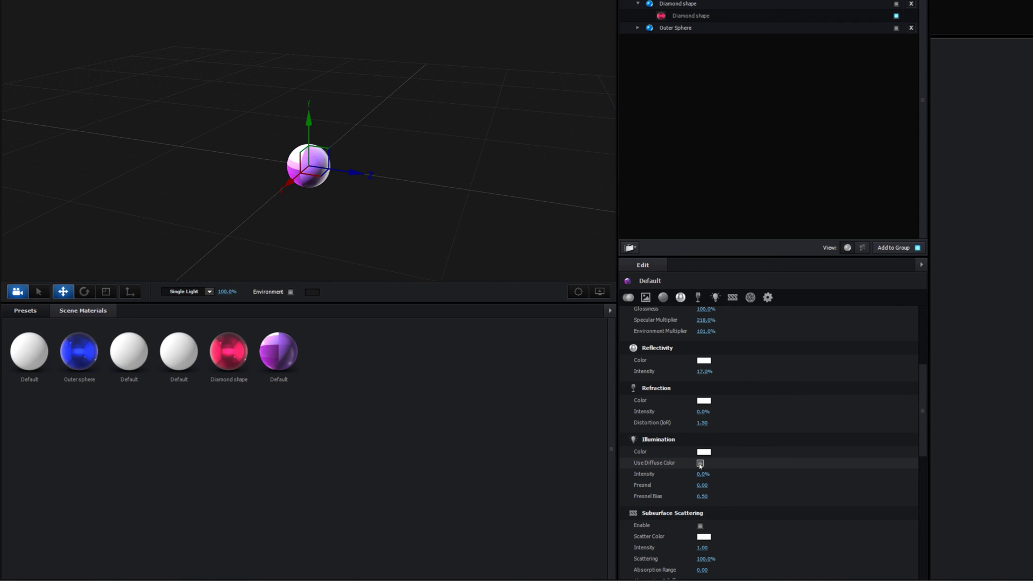
left_click(700, 464)
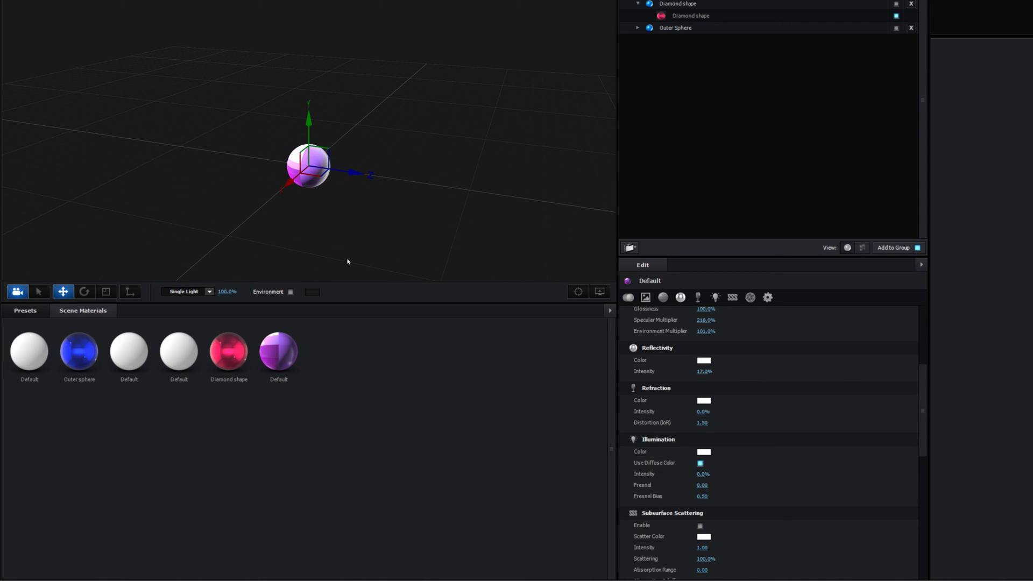
Step: Check the textured Inner Sphere from other angles and make the Outer Sphere model visible again
left_click_drag(348, 261, 323, 216)
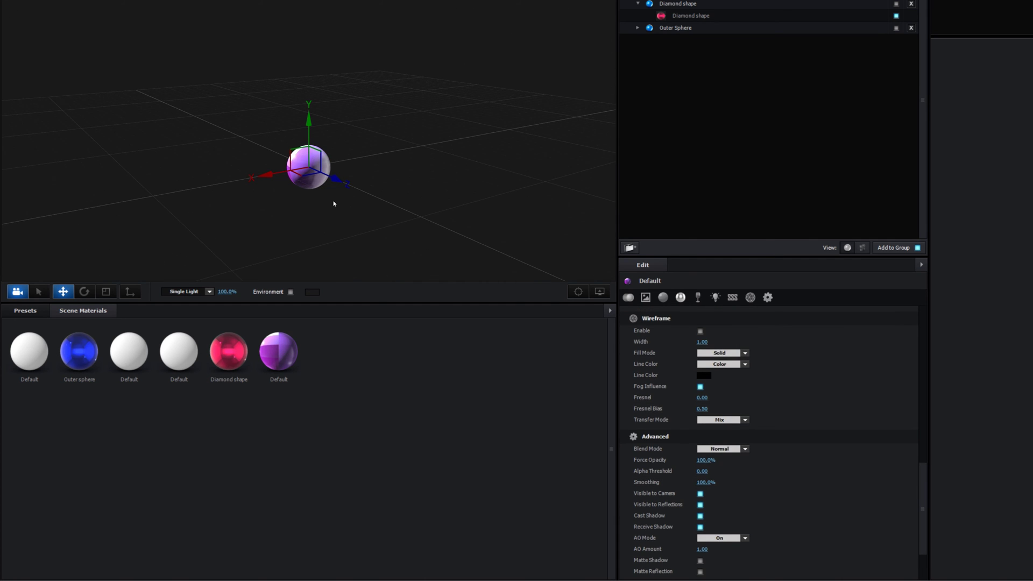
left_click_drag(334, 203, 418, 212)
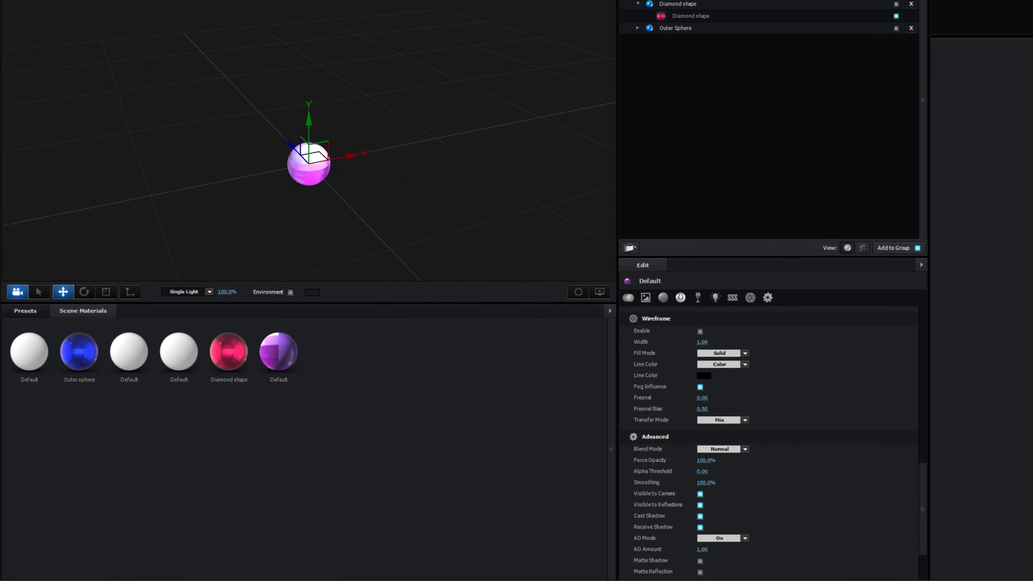
left_click(896, 80)
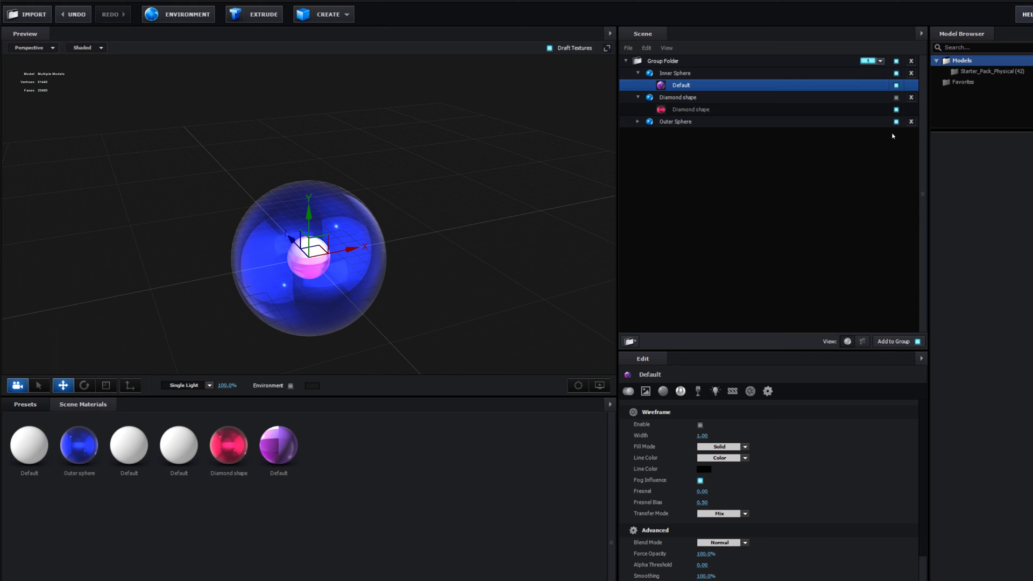
Step: Make the Diamond shape model visible again and set the Inner Sphere's Reflect Mode to Mirror Surface
left_click(895, 97)
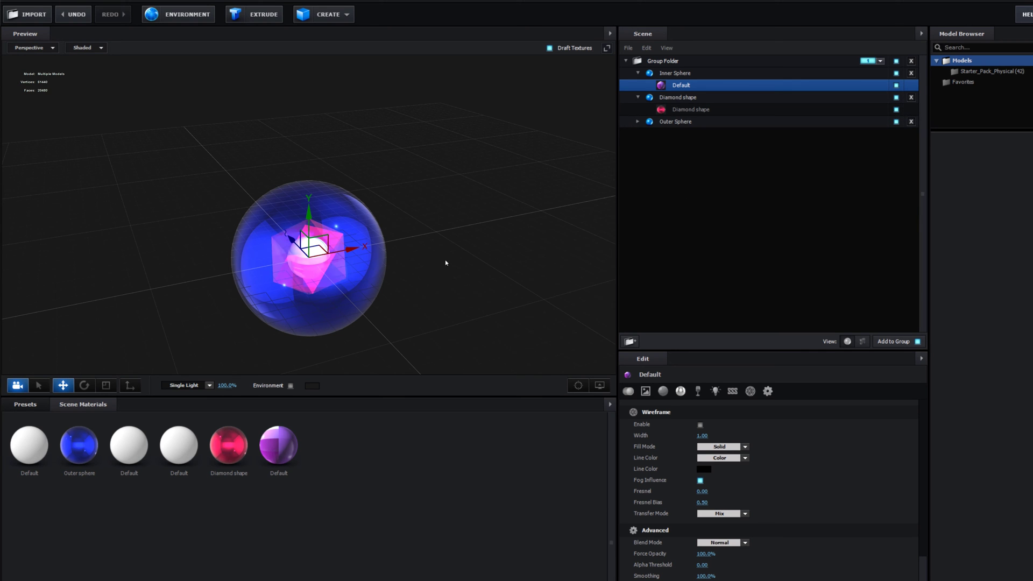
left_click_drag(446, 263, 721, 159)
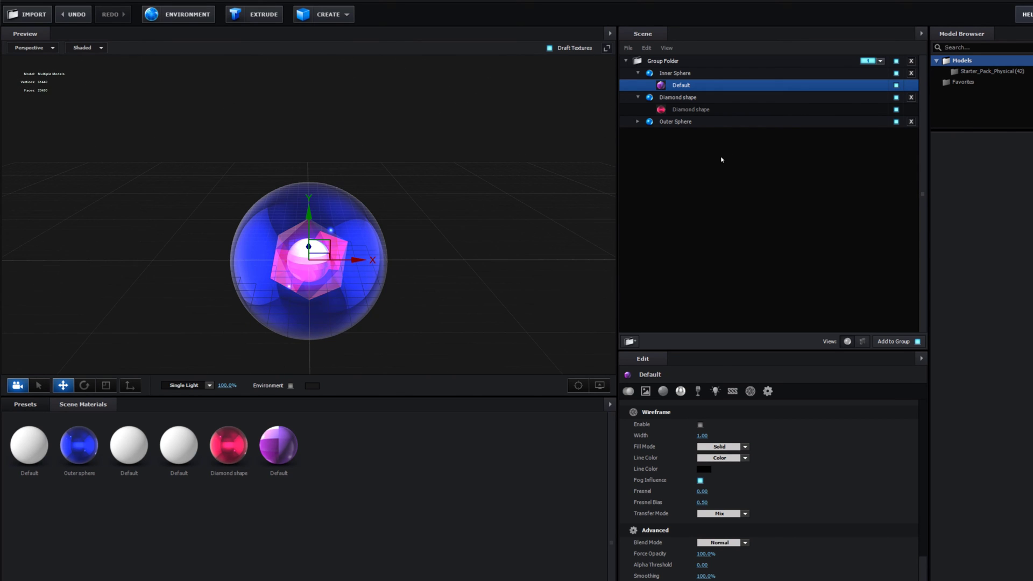
left_click(689, 74)
right_click(688, 74)
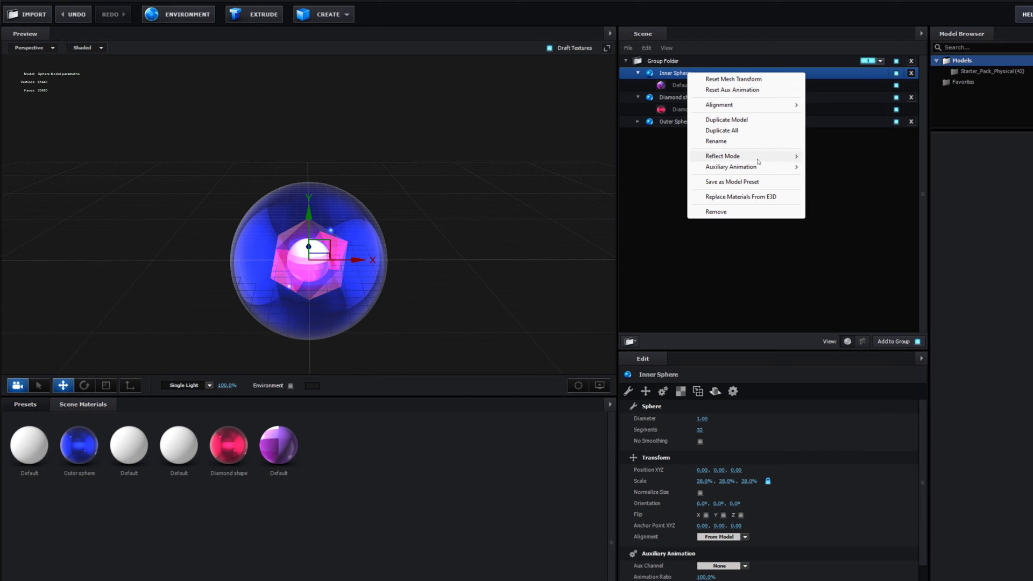
mouse_move(759, 159)
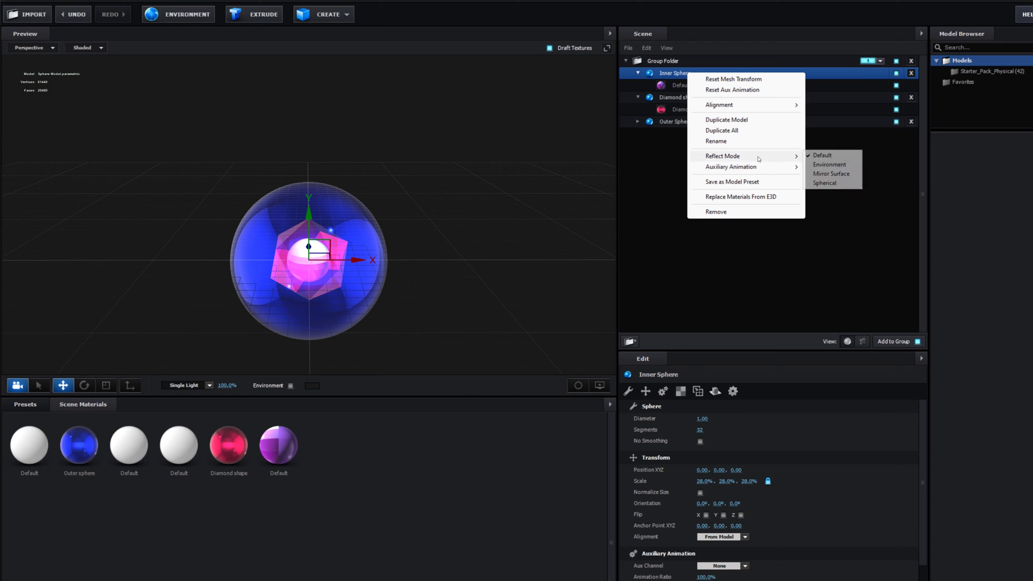
left_click(822, 175)
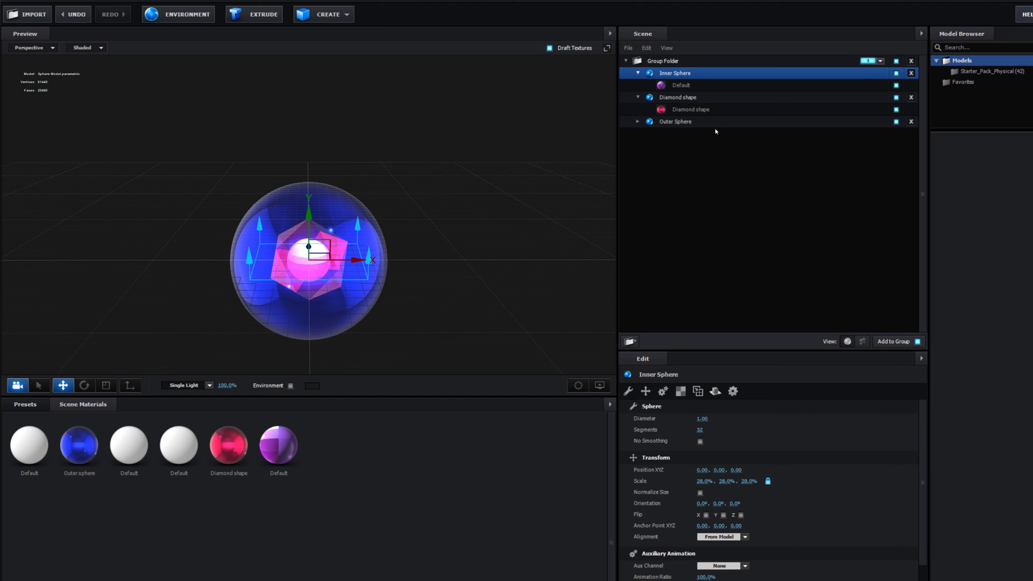
Step: Set the Reflect Mode of both the Diamond shape and the Outer Sphere to Mirror Surface
right_click(668, 100)
mouse_move(734, 182)
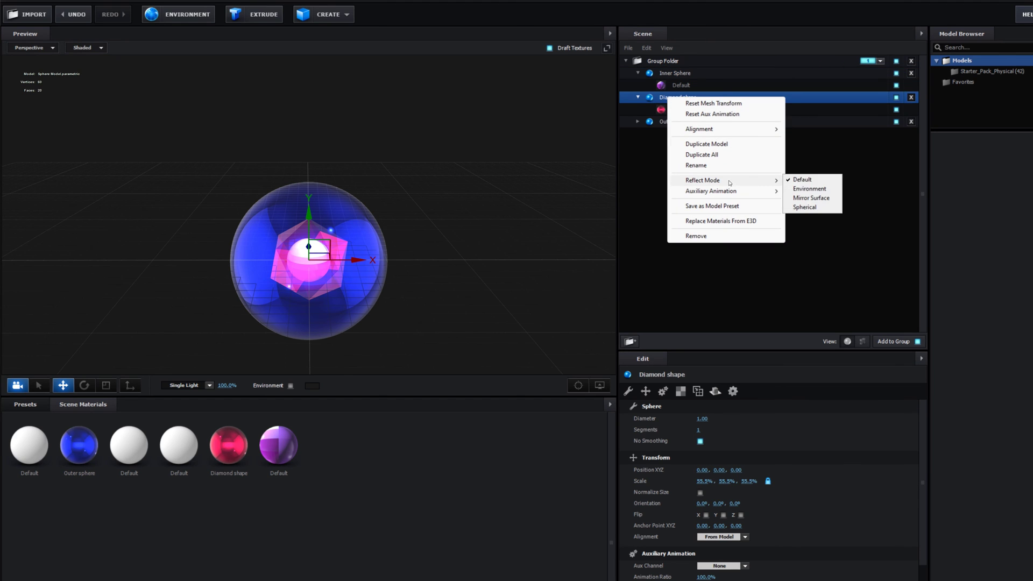
left_click(808, 199)
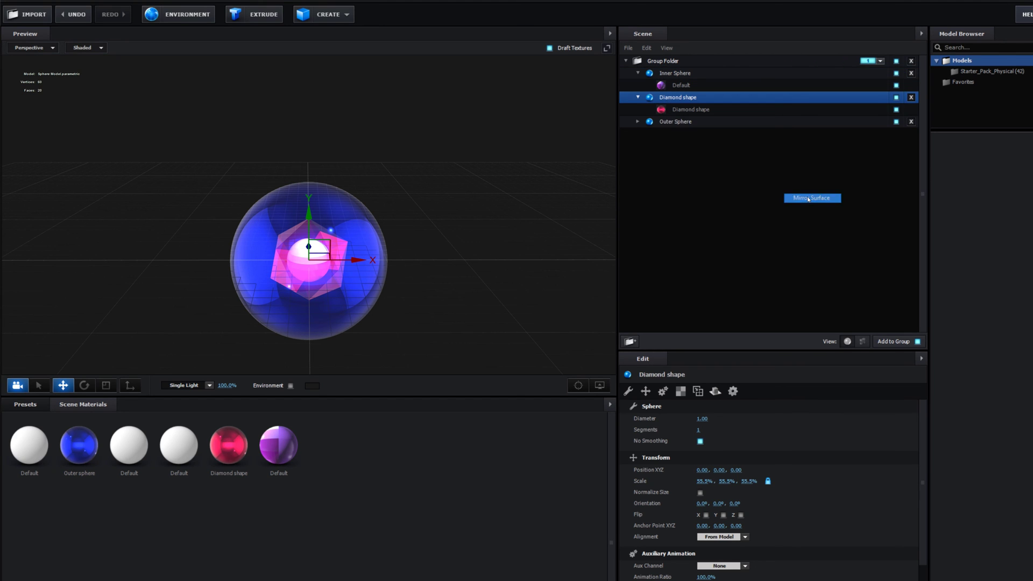
right_click(673, 123)
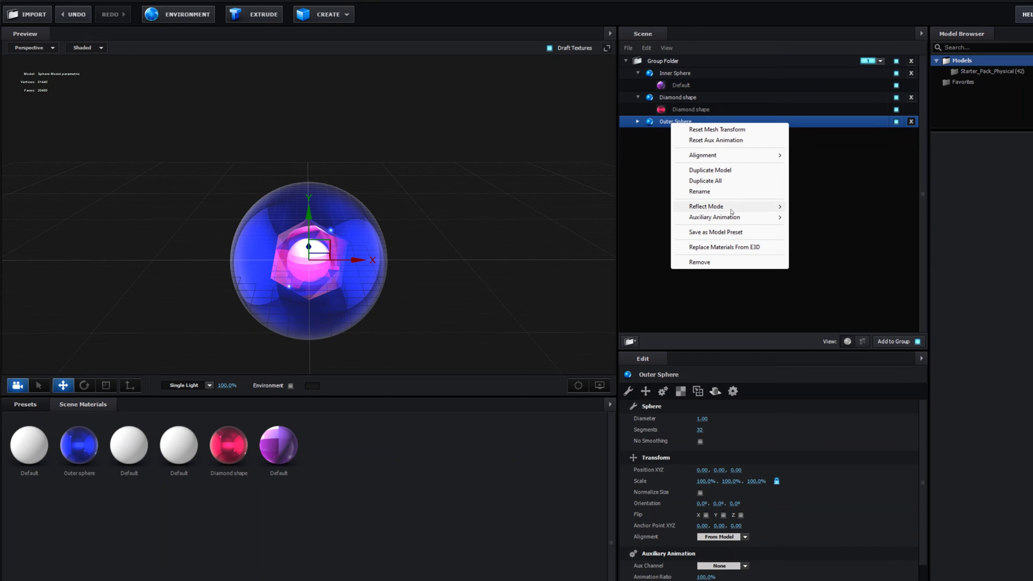
mouse_move(732, 211)
left_click(813, 224)
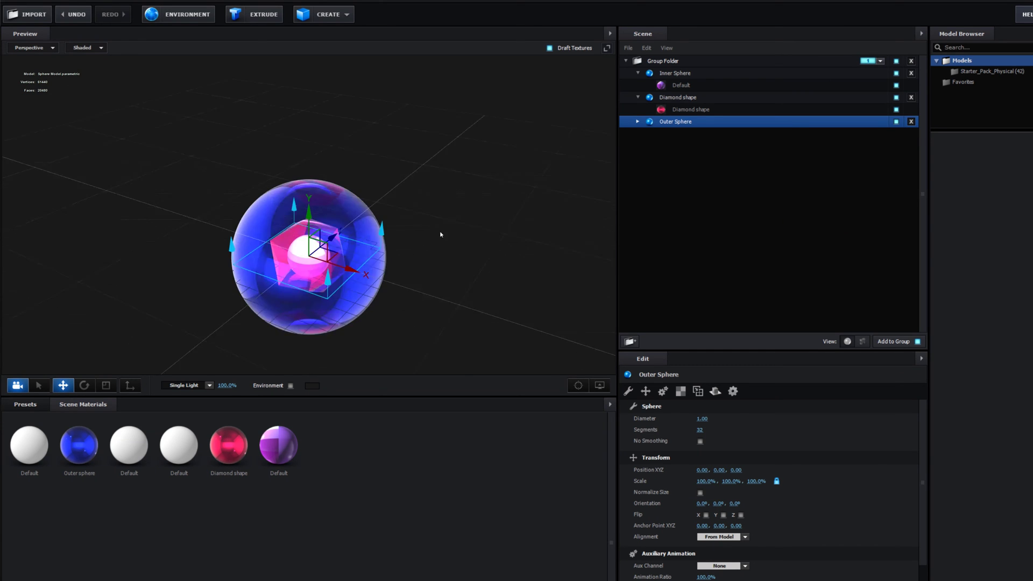
Step: Check the mirrored models from another angle and apply the scene setup to the composition
left_click_drag(440, 235, 371, 226)
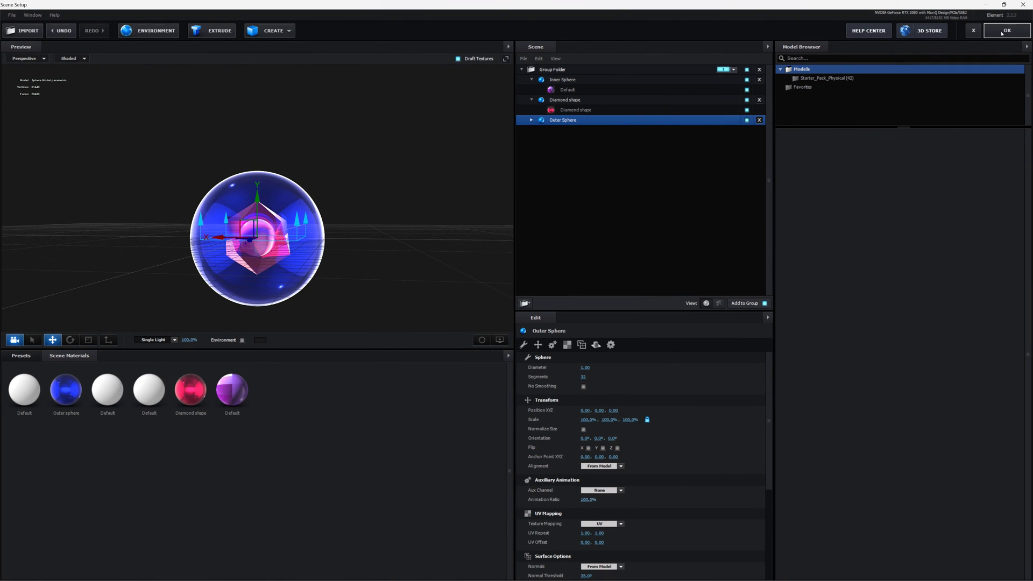
left_click(1002, 33)
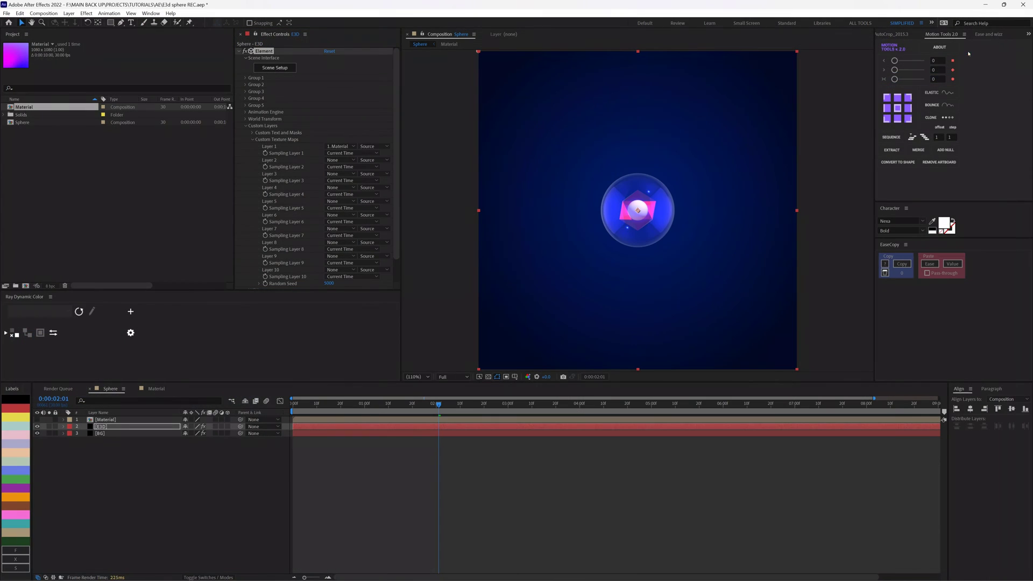
left_click(245, 127)
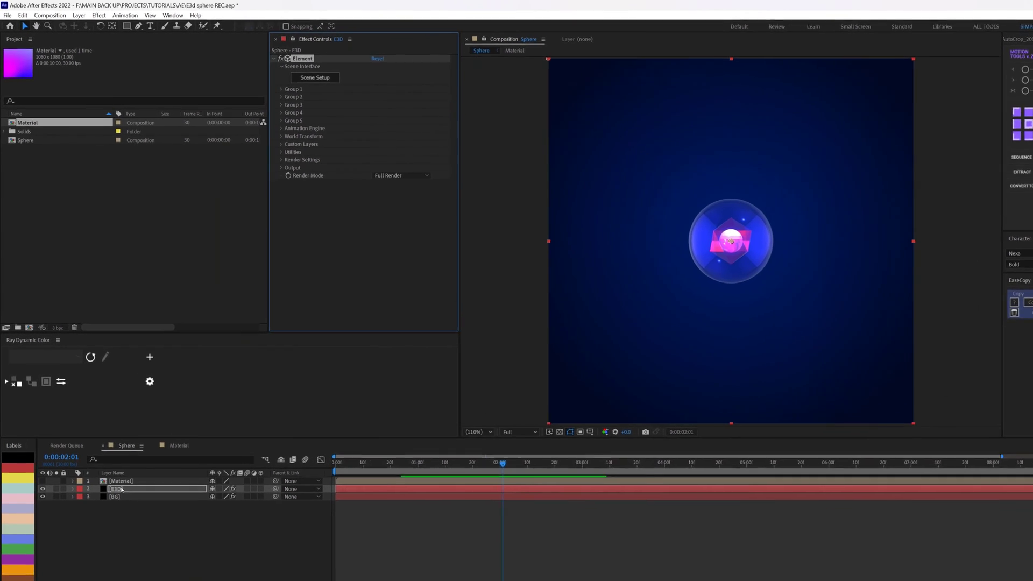
Step: Apply the Deep Glow effect to the E3D layer
key("ctrl+space")
type("dee")
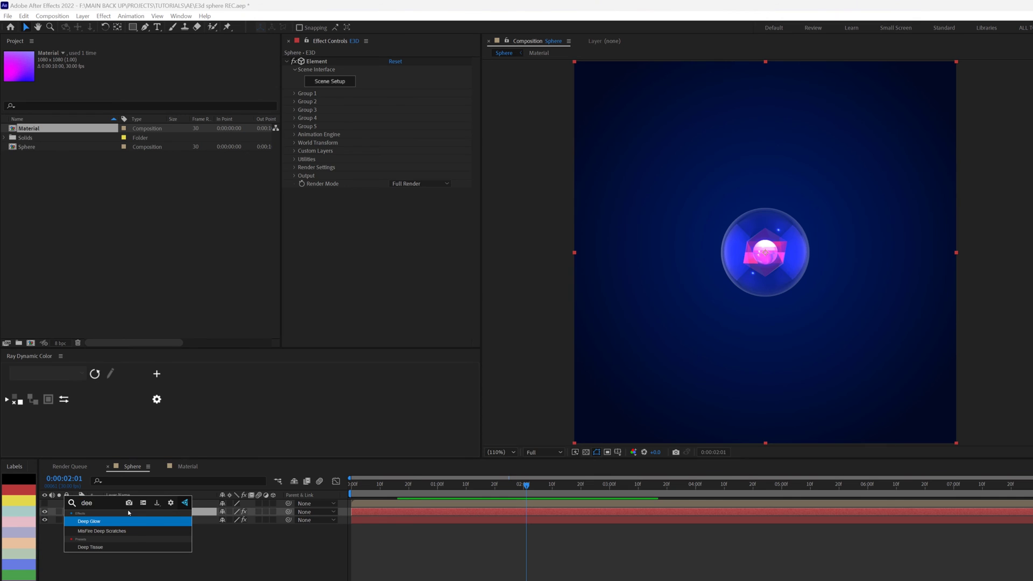
left_click(100, 520)
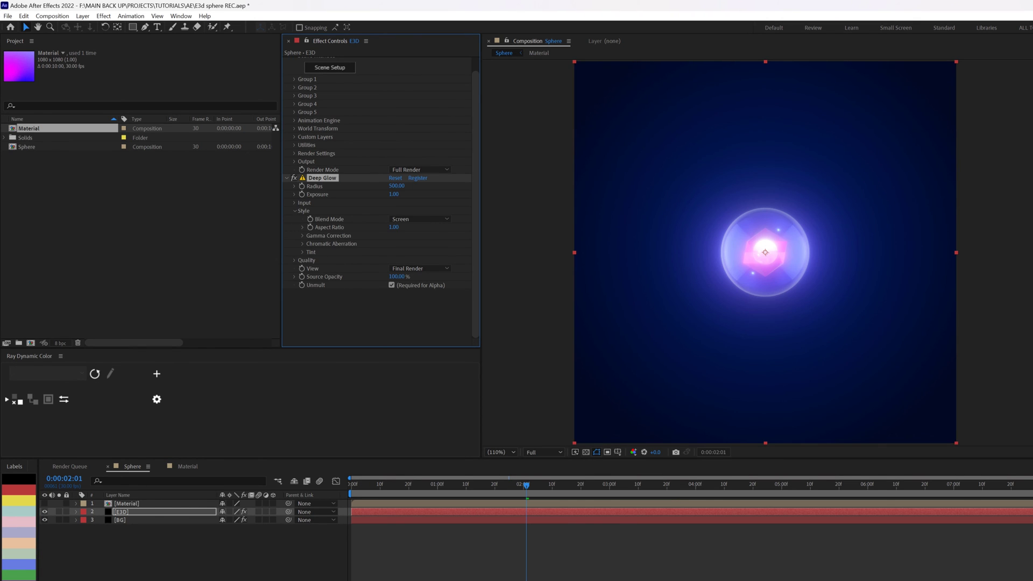
Step: Set the Deep Glow Exposure to 0.20 and Radius to 400, and switch the project color depth to 16 bpc
left_click(394, 195)
key("BackSpace")
left_click(395, 186)
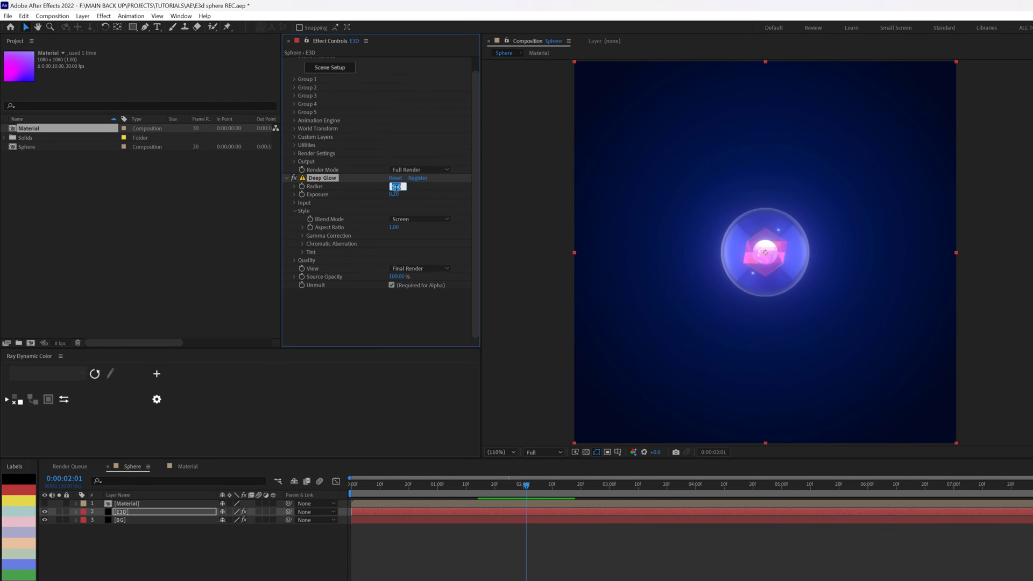
type("4")
key("Return")
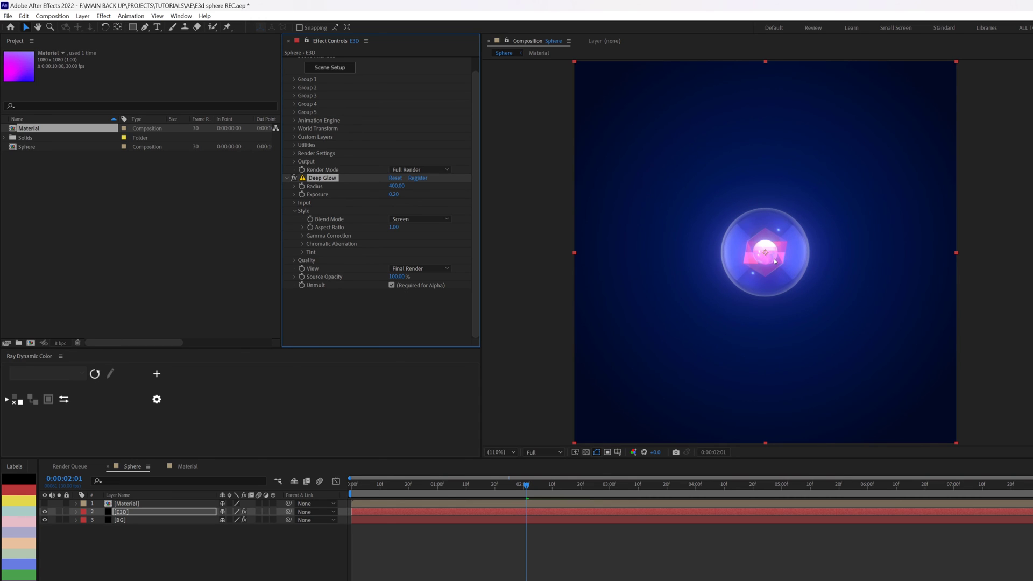
left_click(60, 343, "alt")
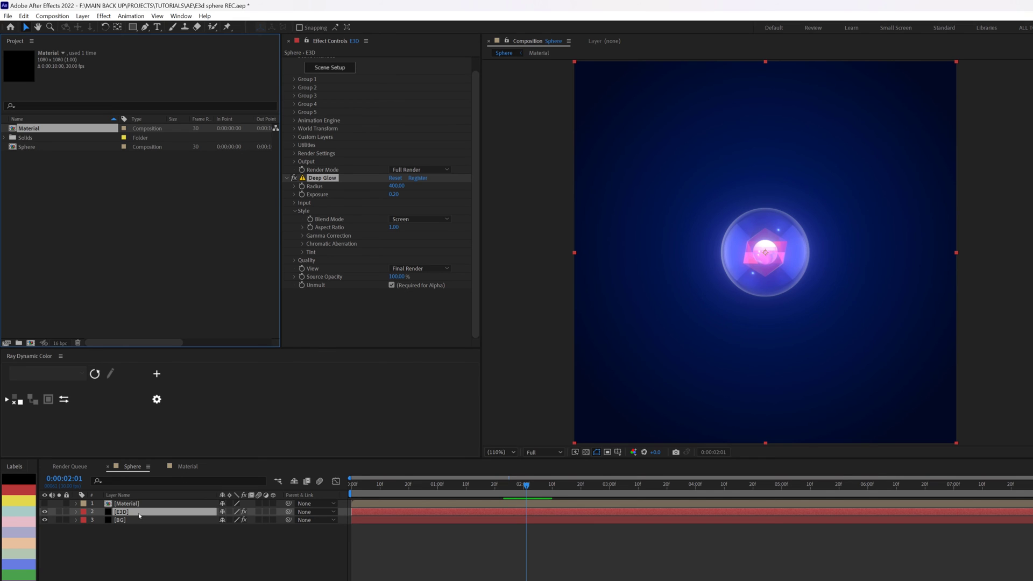
Step: Enable Ambient Occlusion in the Element render settings and check its effect on the sphere up close
left_click(287, 179)
left_click(295, 167)
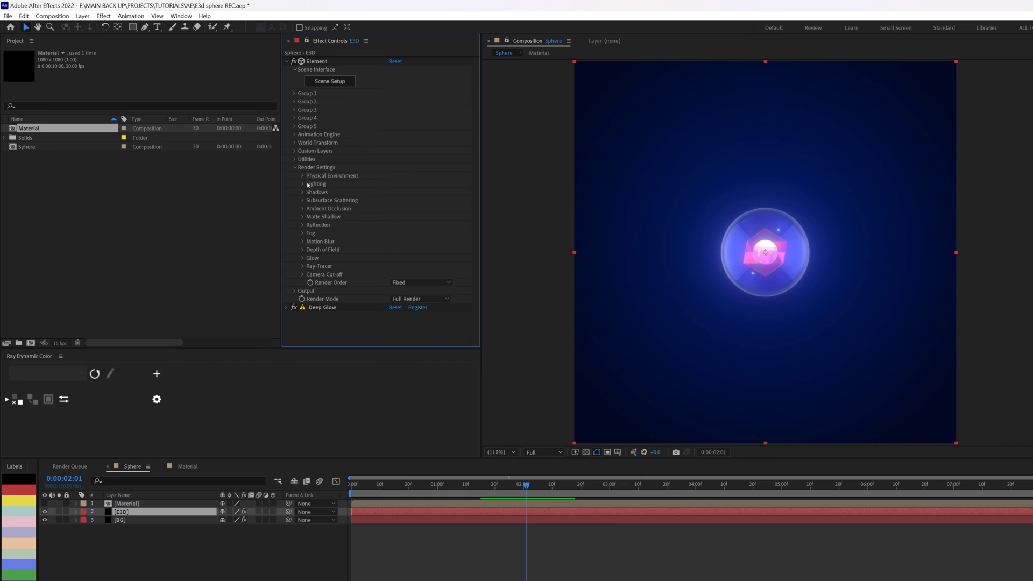
left_click(302, 208)
left_click(305, 233)
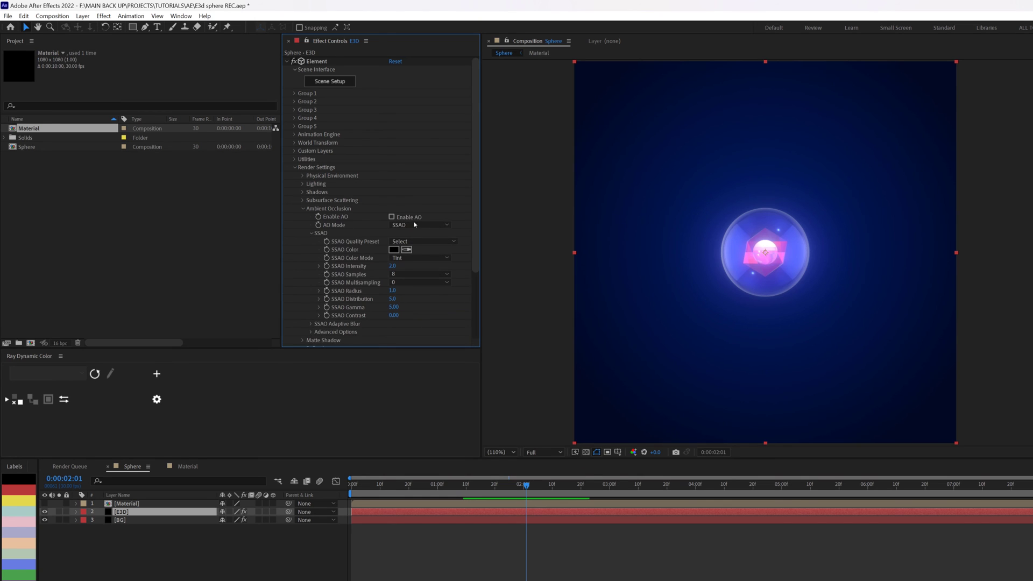
left_click(391, 217)
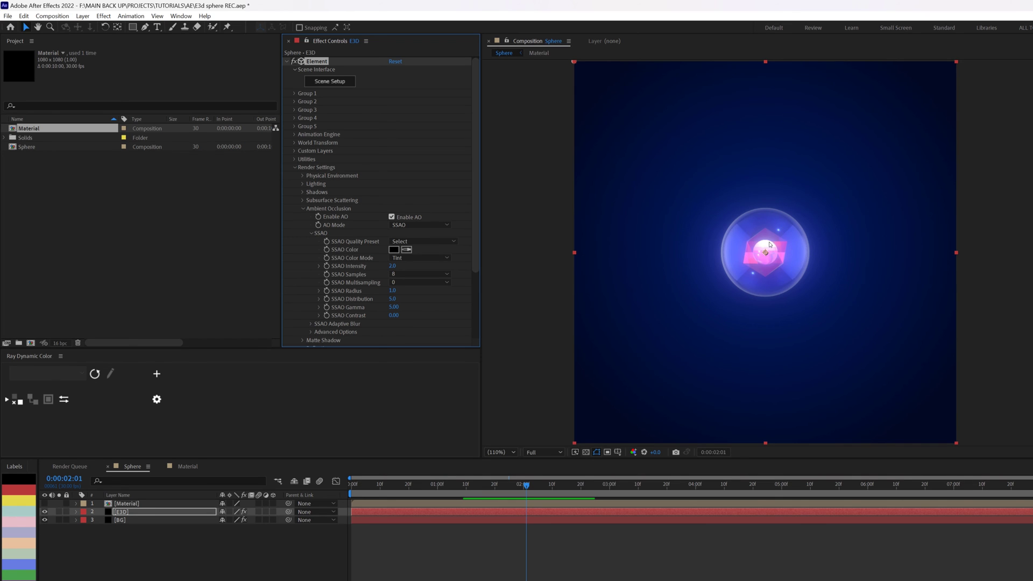
scroll(769, 245, "up", 3)
scroll(799, 252, "down", 4)
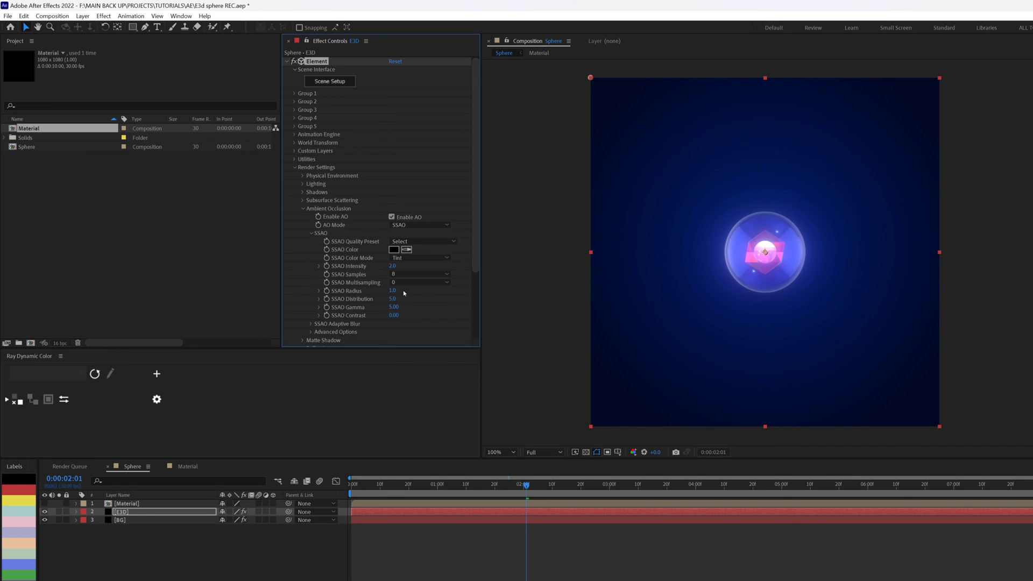
Step: Set the Physical Environment's Exposure to 0.85, Gamma to 1.19 and Lighting Influence to 46%
left_click(303, 175)
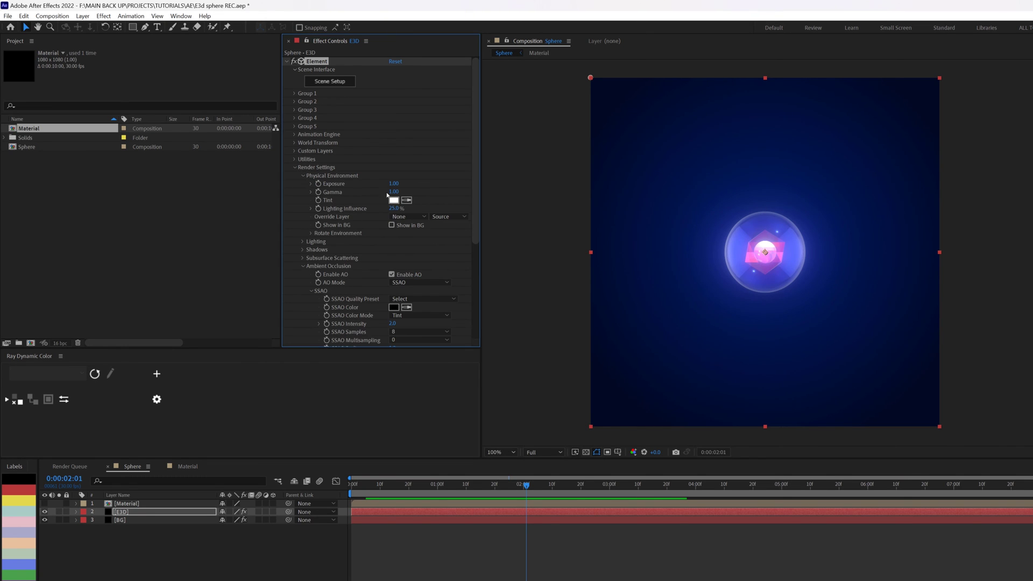
left_click(393, 184)
type(".85")
key("Return")
left_click_drag(393, 191, 420, 187)
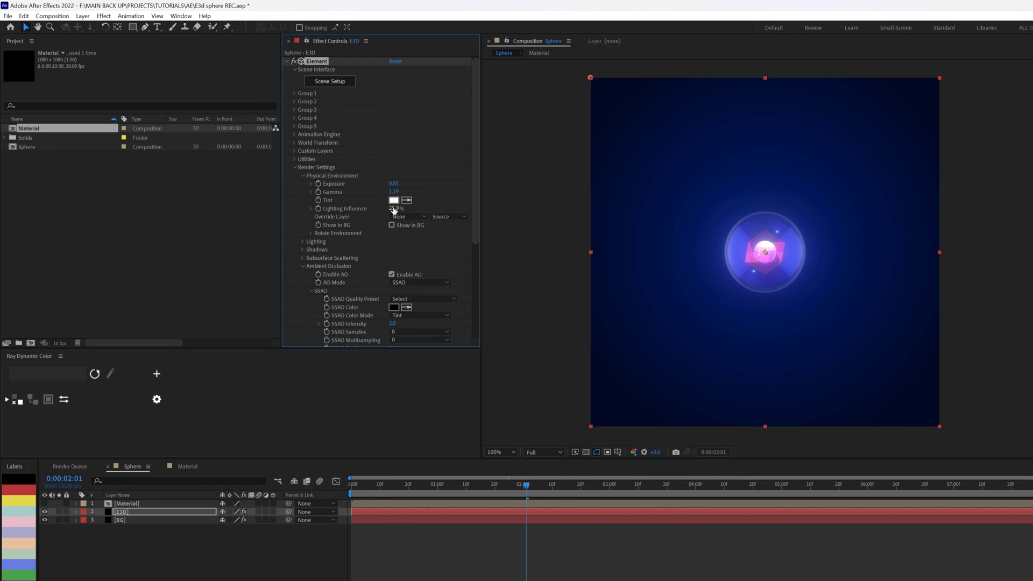
left_click_drag(395, 209, 402, 208)
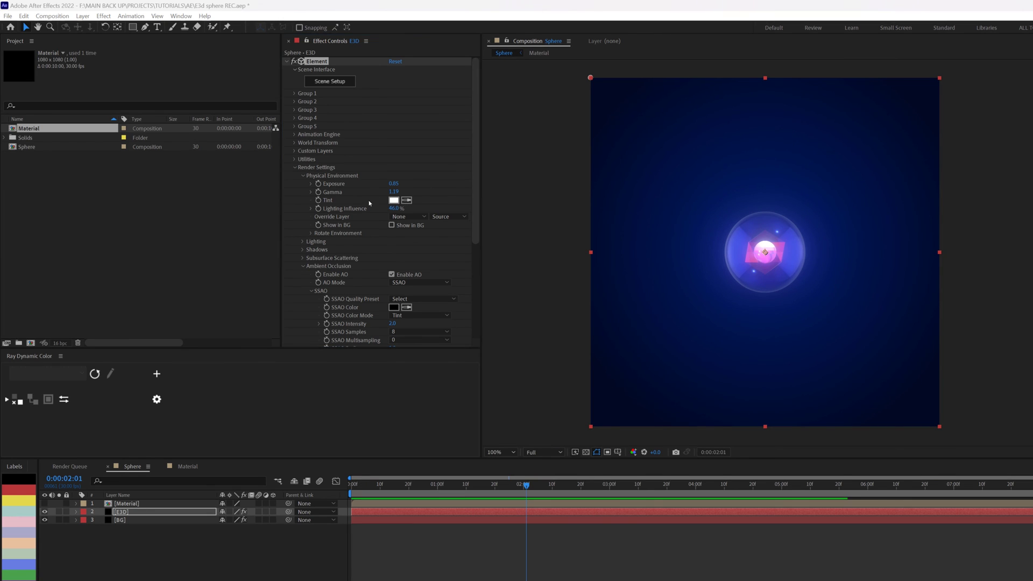
Step: Set the Physical Environment's X Rotation to 330°
left_click(310, 233)
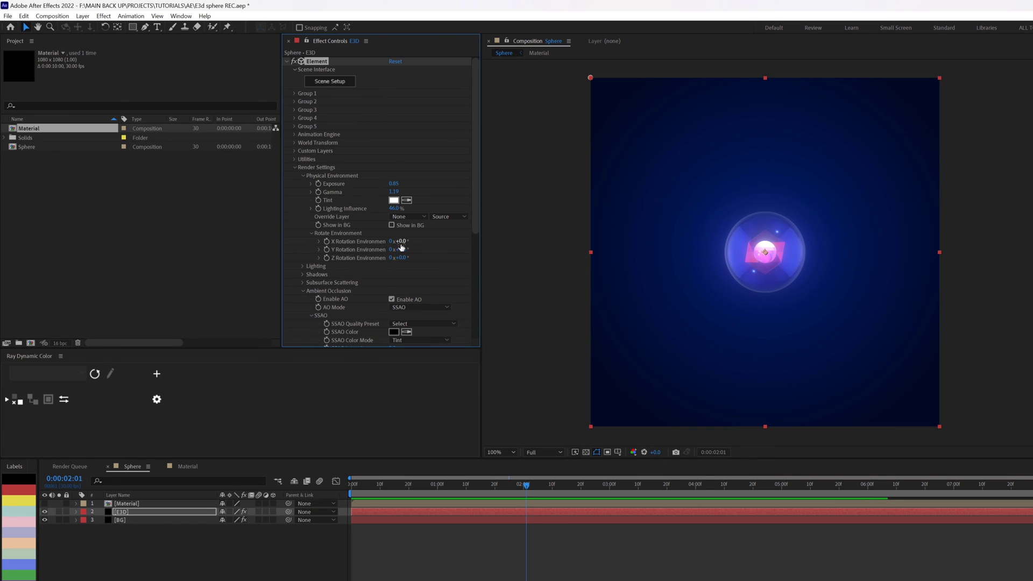
mouse_move(411, 241)
left_mouse_down()
mouse_move(477, 249)
mouse_move(417, 241)
left_mouse_up()
left_click(404, 241)
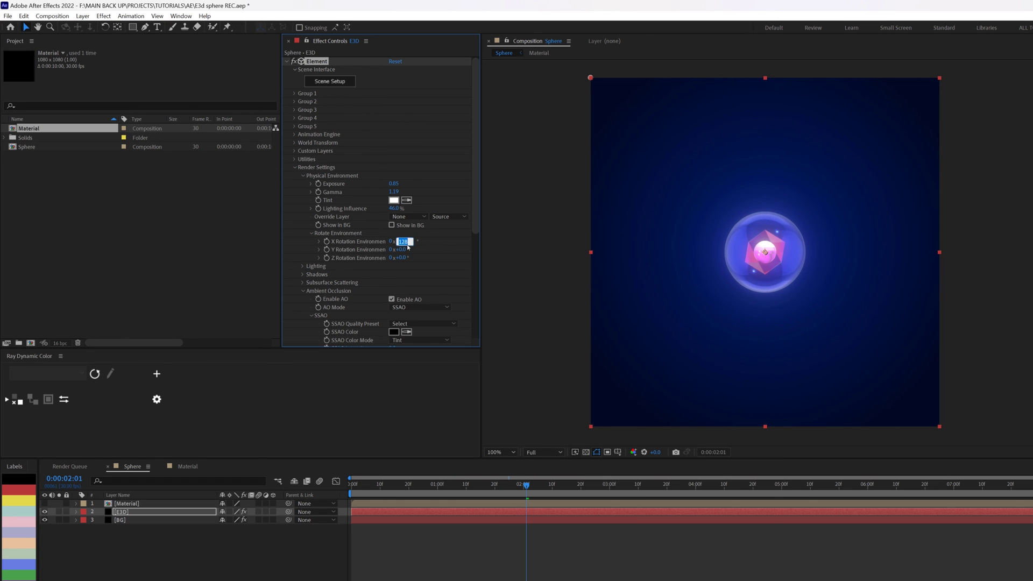
type("330")
key("Return")
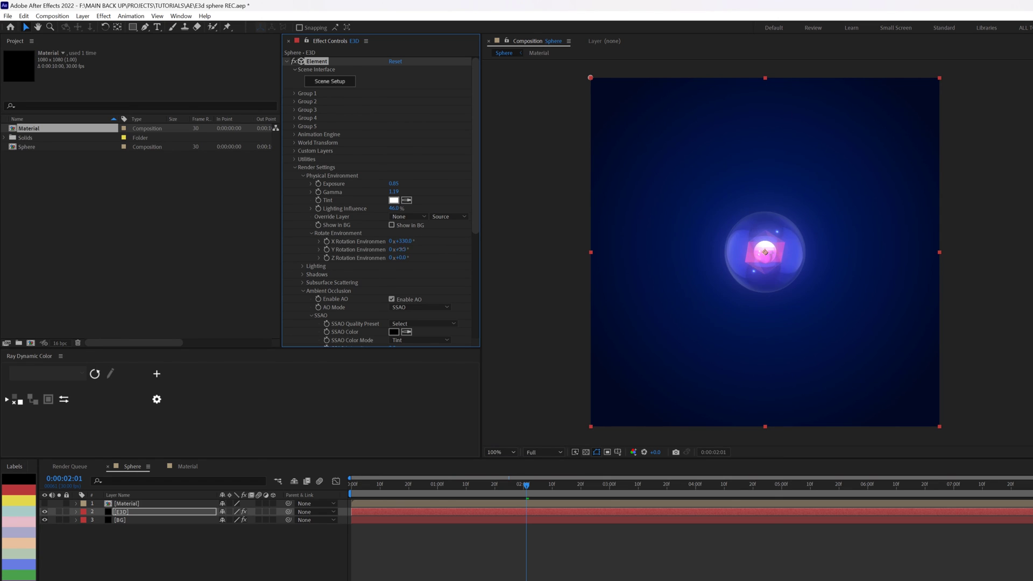
Step: Set the Physical Environment's Y Rotation to 124° and collapse the render settings
left_click_drag(407, 249, 409, 252)
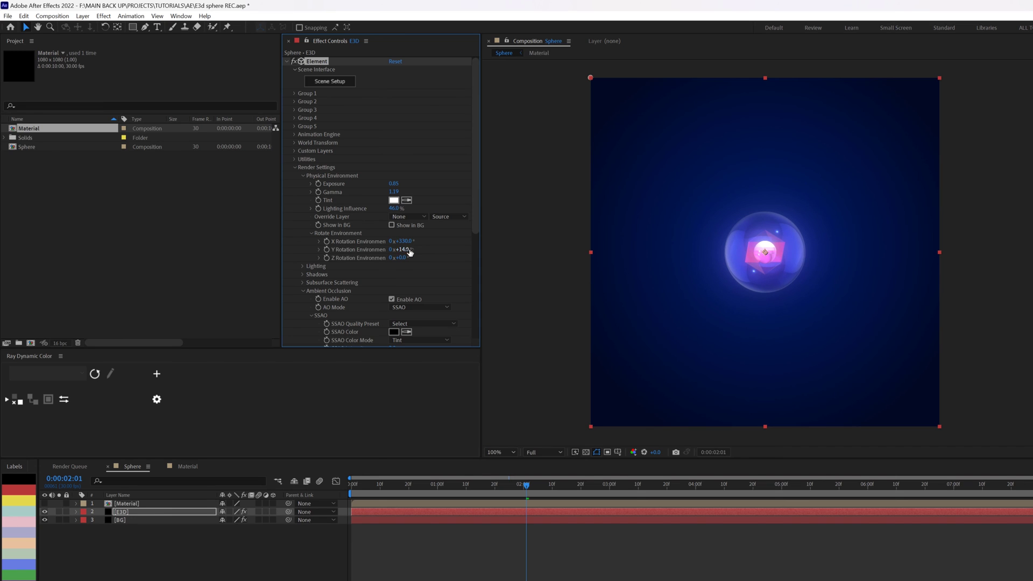
left_click(408, 250)
type("123")
key("Return")
left_click_drag(401, 250, 739, 240)
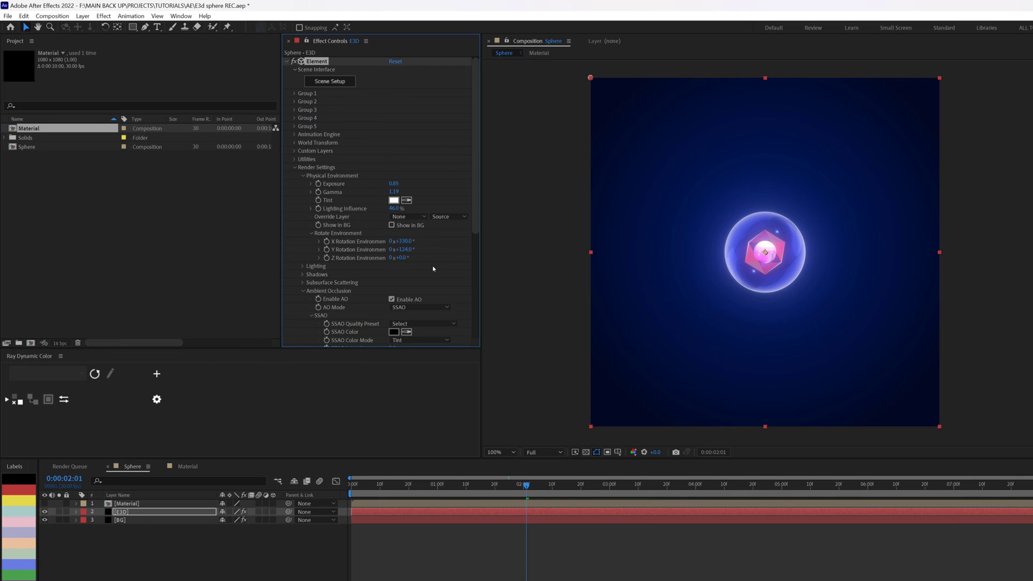
left_click(311, 233)
left_click(294, 168)
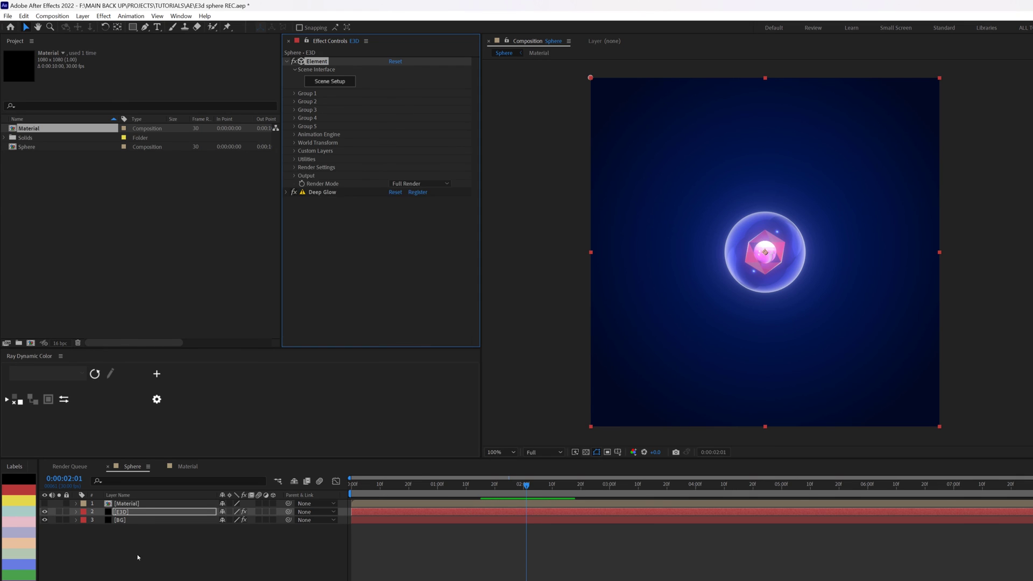
Step: Add an adjustment layer to the Sphere composition and rename it Noise
right_click(127, 549)
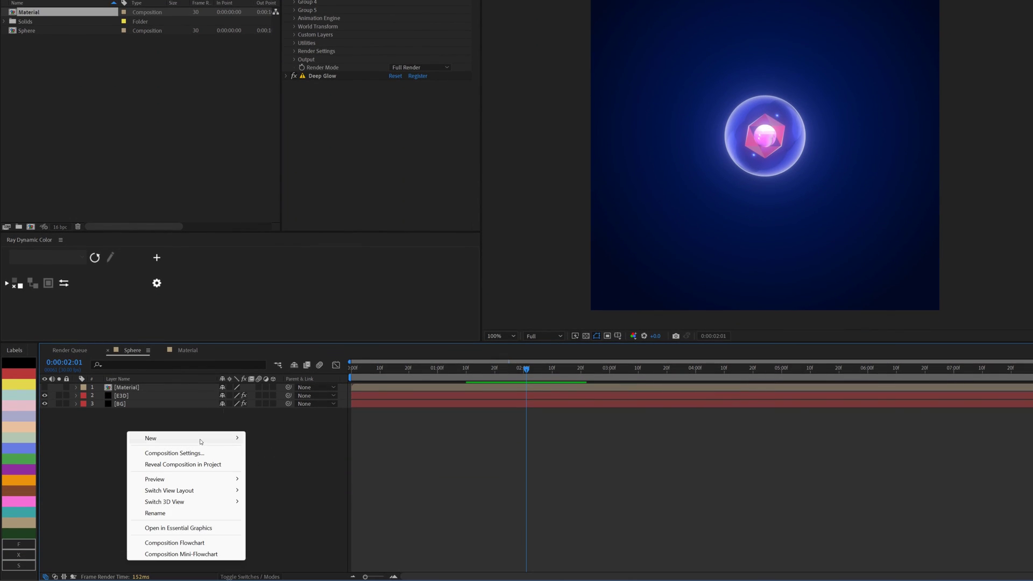
mouse_move(189, 555)
left_click(284, 521)
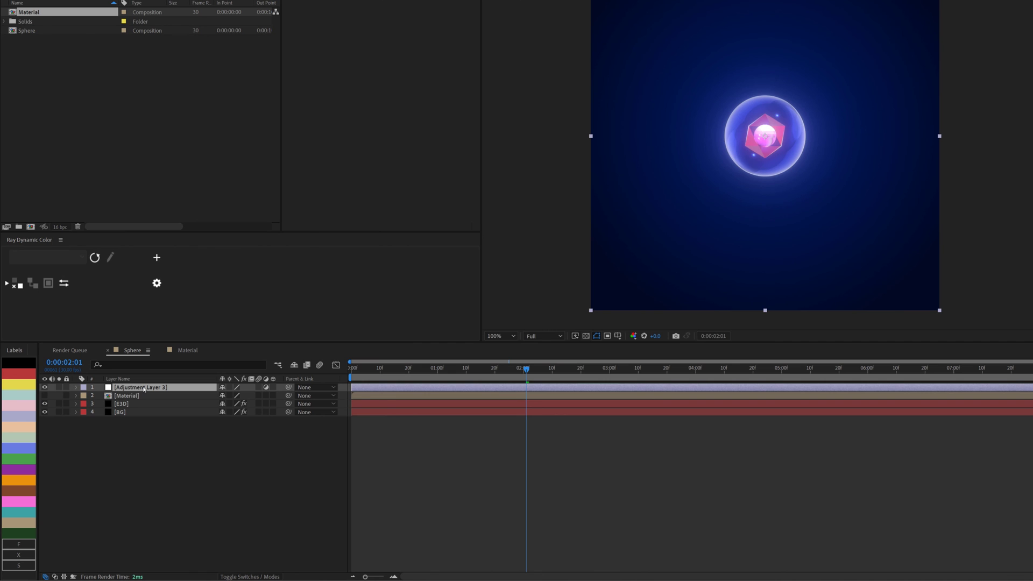
key("Return")
type("Noise")
key("Return")
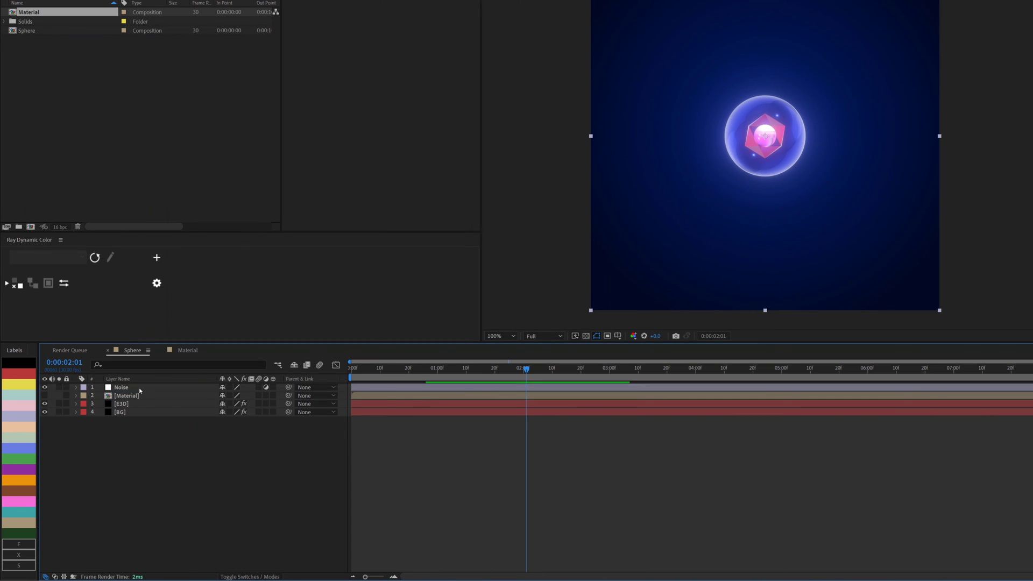
Step: Apply the Noise effect to the Noise adjustment layer and set its Amount of Noise to 3%
key("ctrl+space")
type("nois")
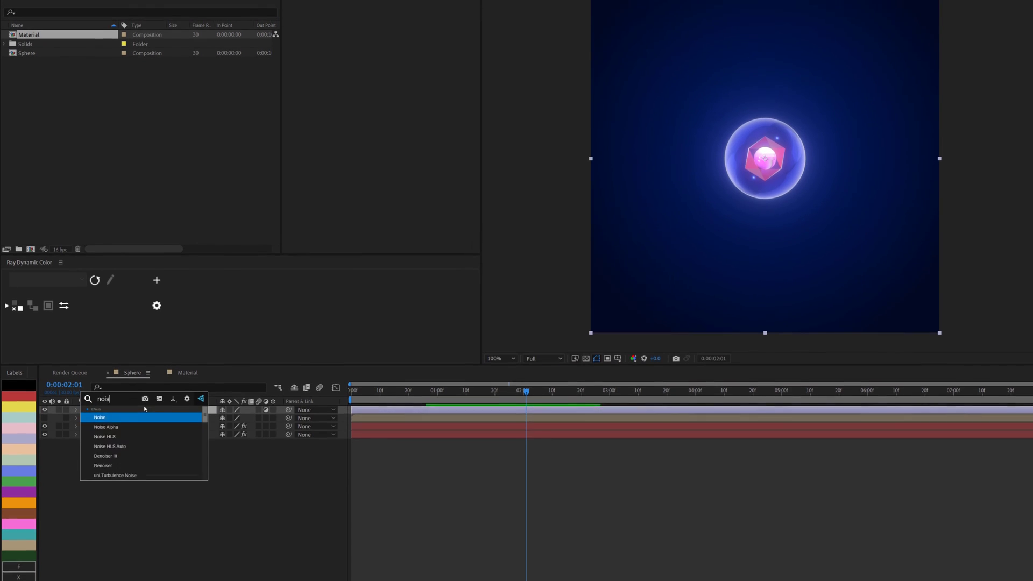
left_click(156, 494)
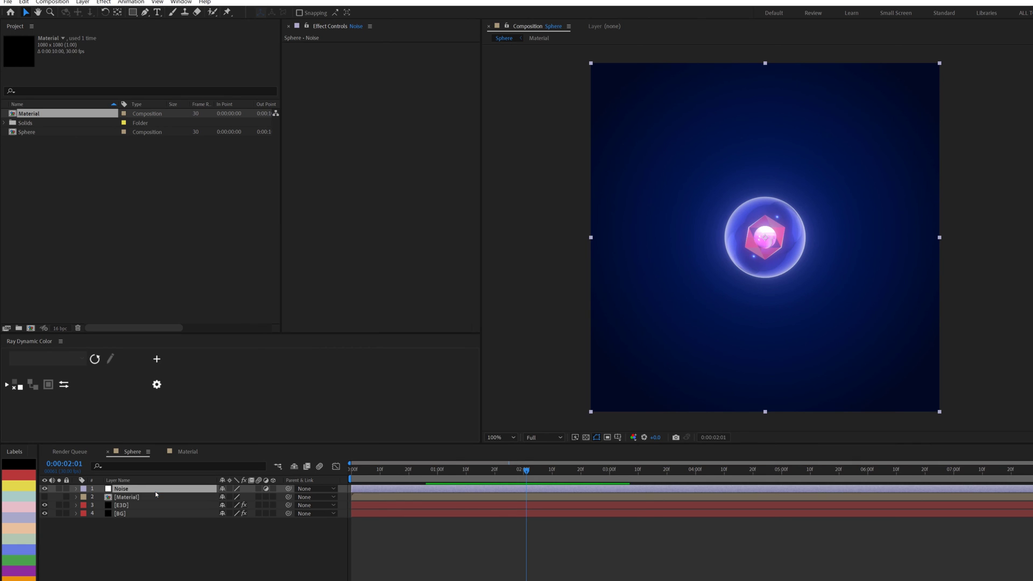
left_click(391, 106)
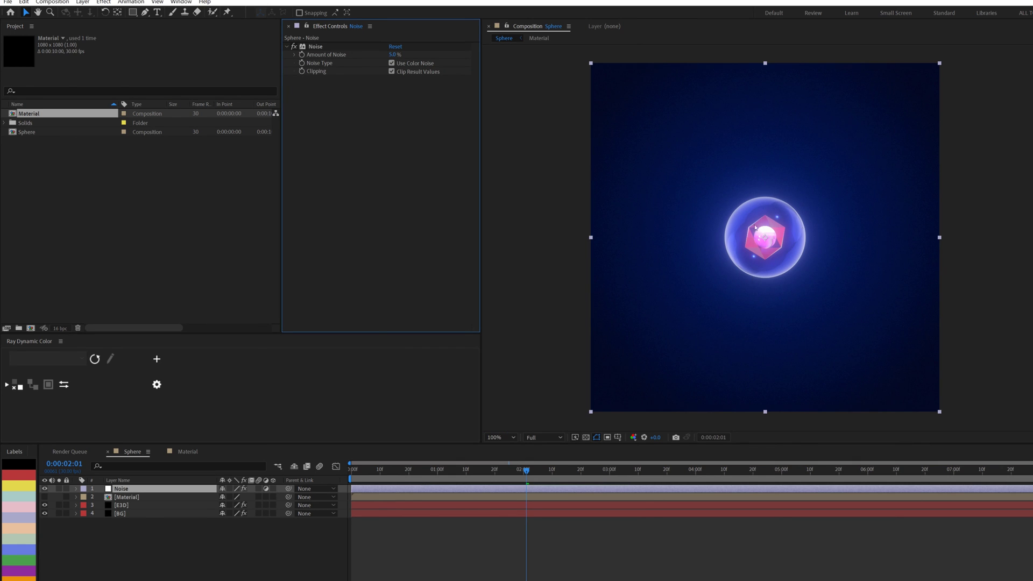
key("period")
key("comma")
Step: Add another adjustment layer to the Sphere composition and rename it Curves
right_click(110, 523)
mouse_move(205, 531)
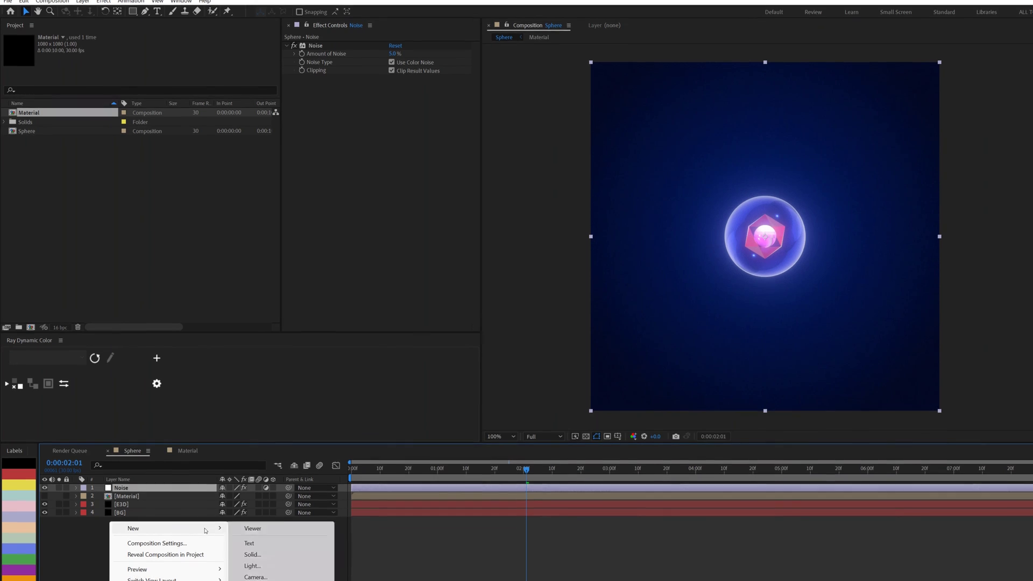
left_click(264, 510)
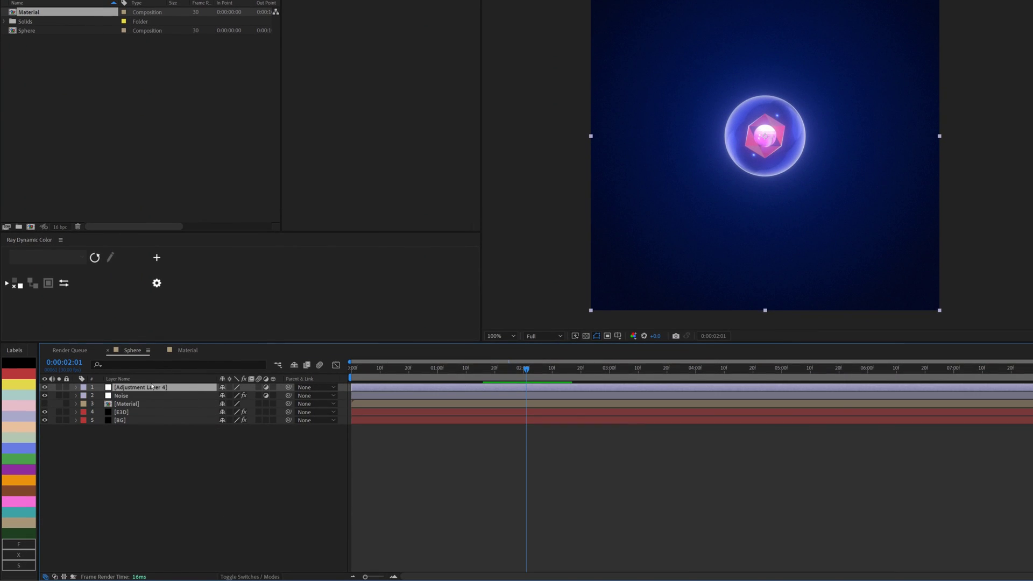
key("Return")
type("cu")
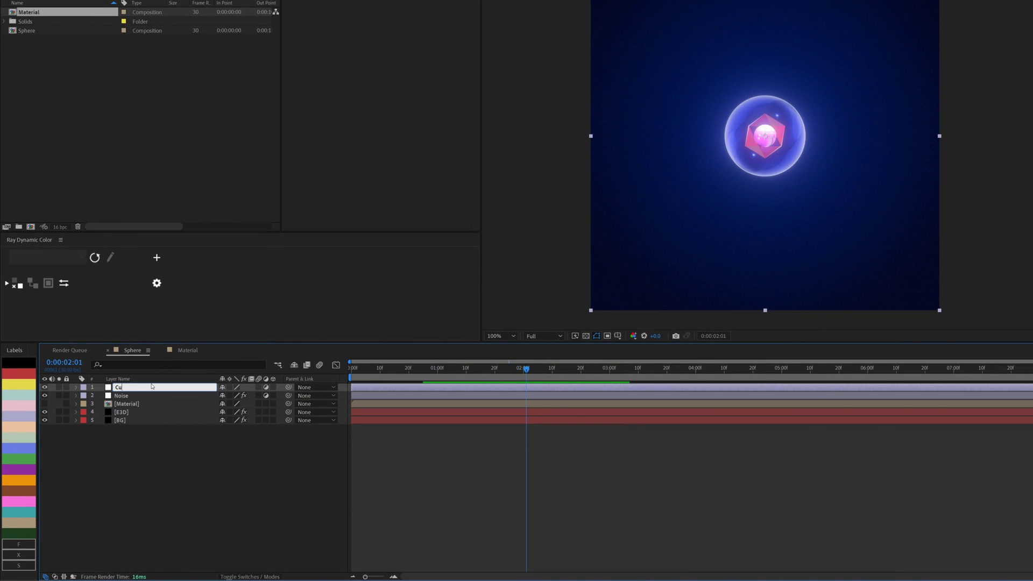
type("rve")
key("Return")
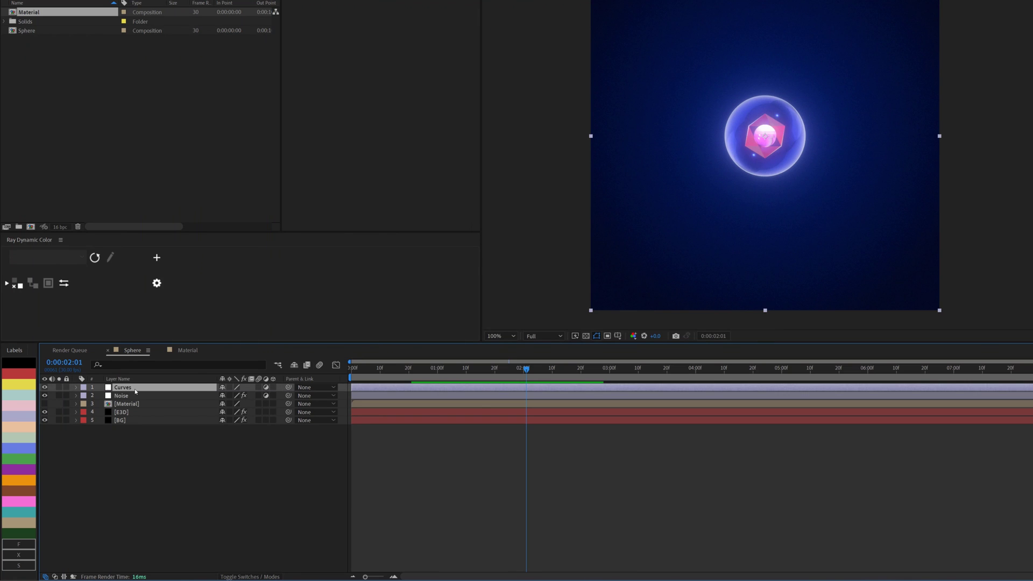
Step: Apply the Curves effect to the Curves layer and lower the RGB shadows while anchoring the highlights for more contrast
key("ctrl+space")
type("cur")
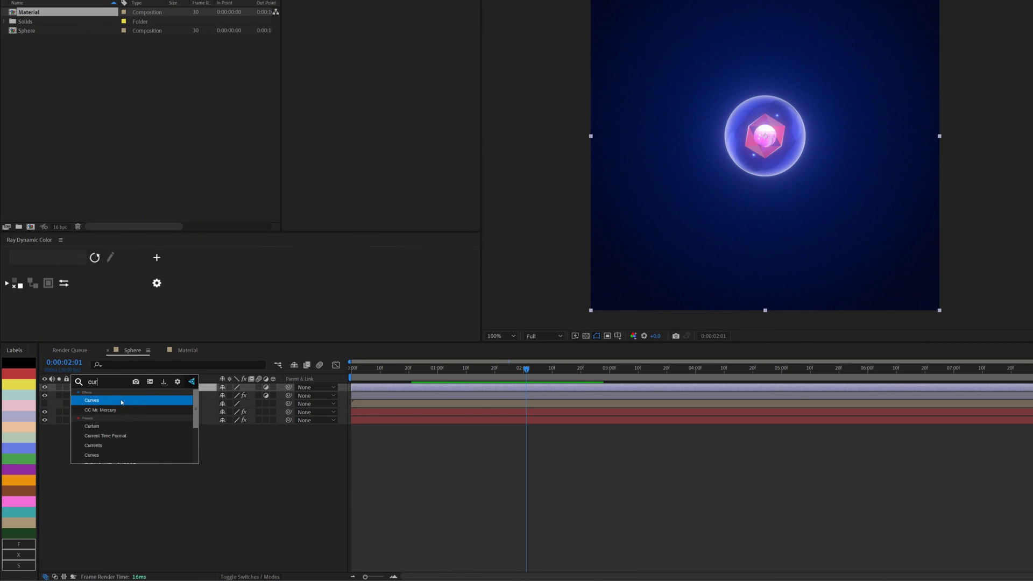
left_click(122, 402)
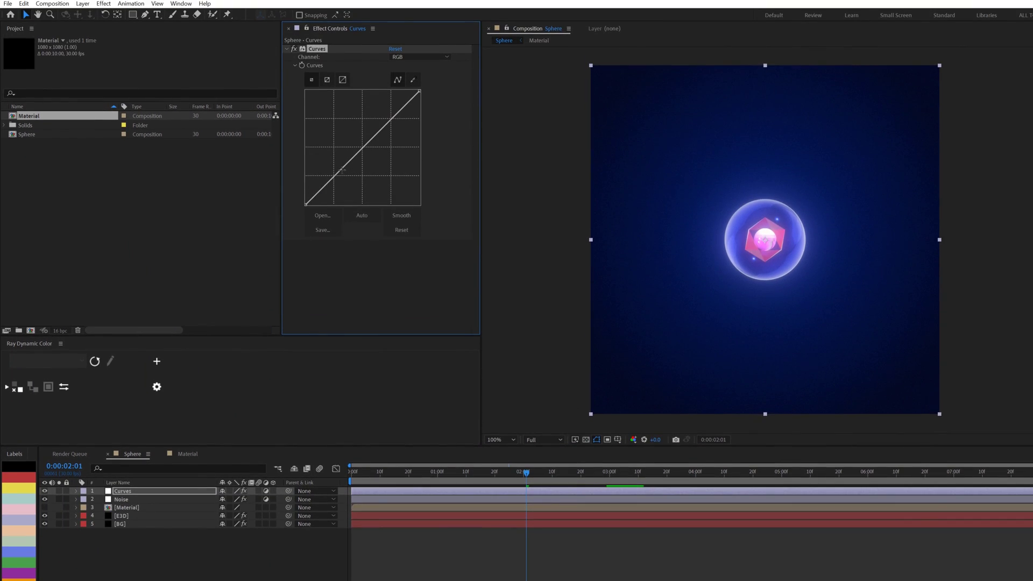
left_click_drag(342, 170, 345, 176)
left_click(391, 118)
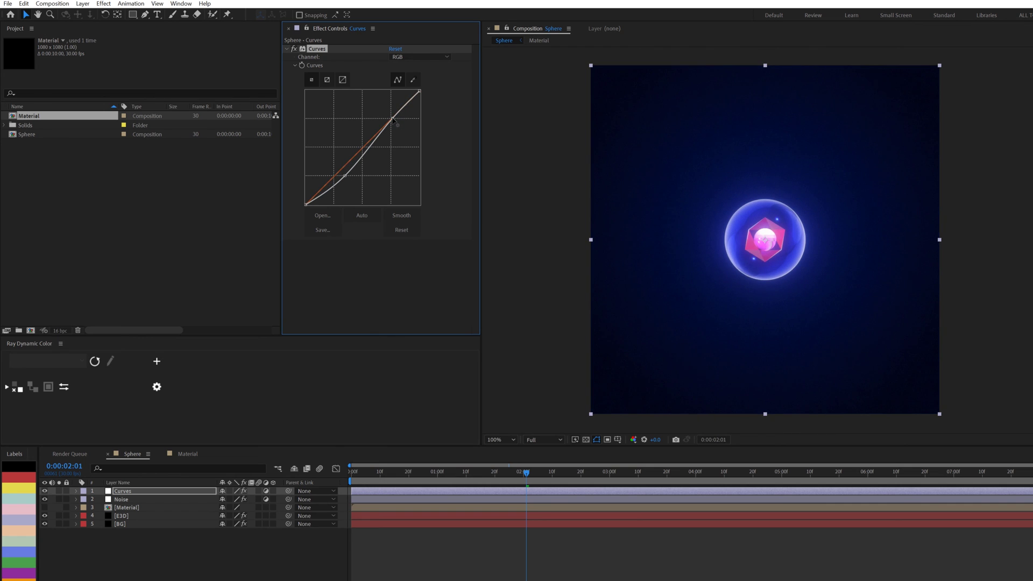
Step: Raise the midtones of the Blue channel slightly in the Curves effect and collapse the effect
left_click(419, 57)
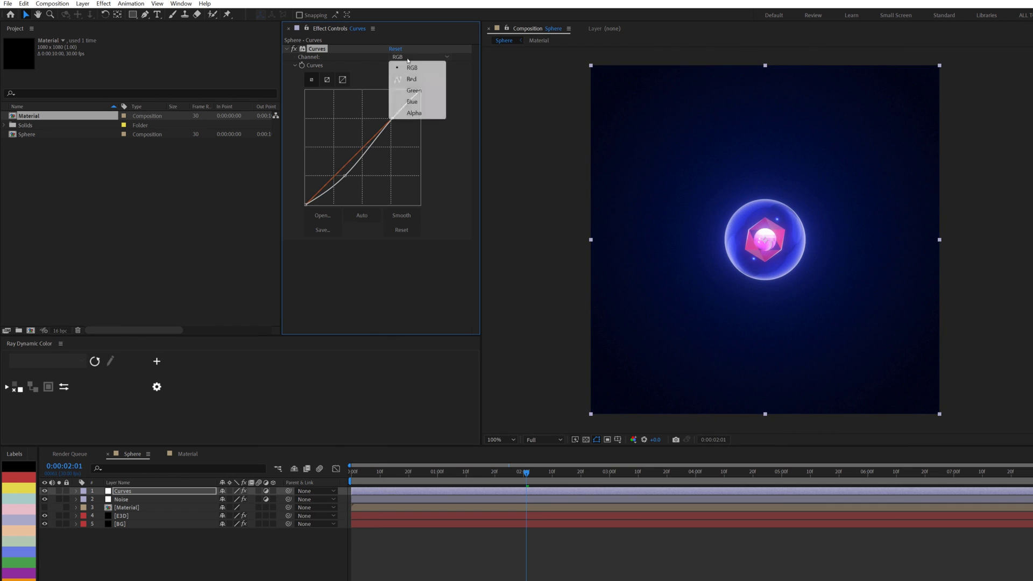
left_click(417, 102)
left_click_drag(362, 147, 359, 146)
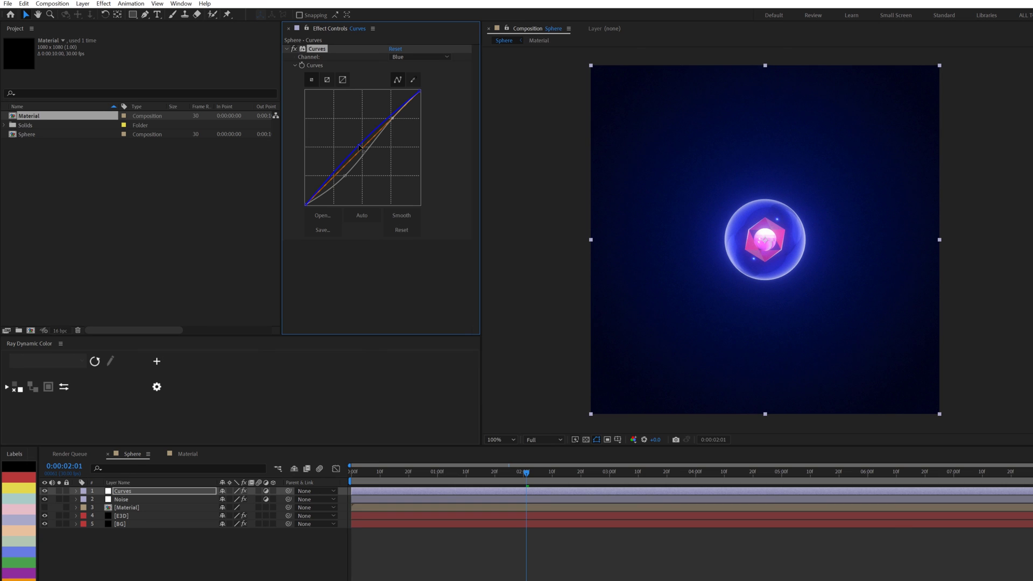
left_click(287, 48)
Step: Add a new adjustment layer above Curves and rename it Vignette
right_click(125, 565)
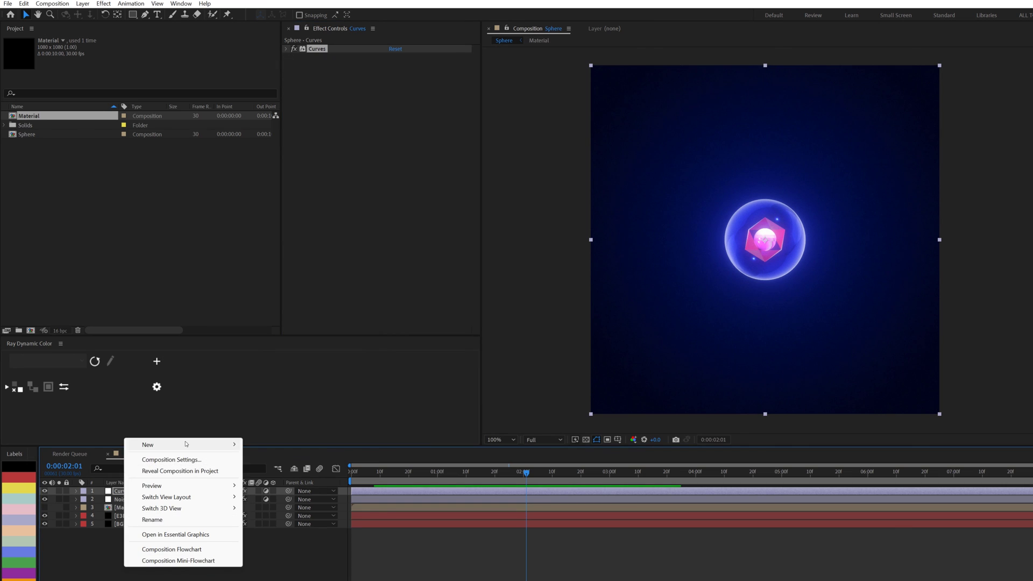
mouse_move(189, 444)
left_click(282, 528)
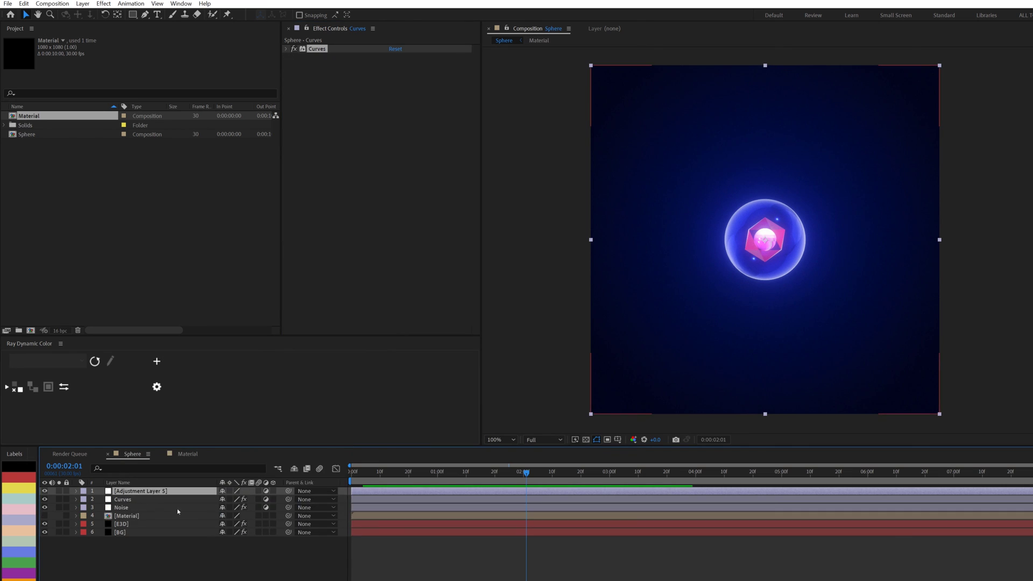
key("Return")
type("Vignette")
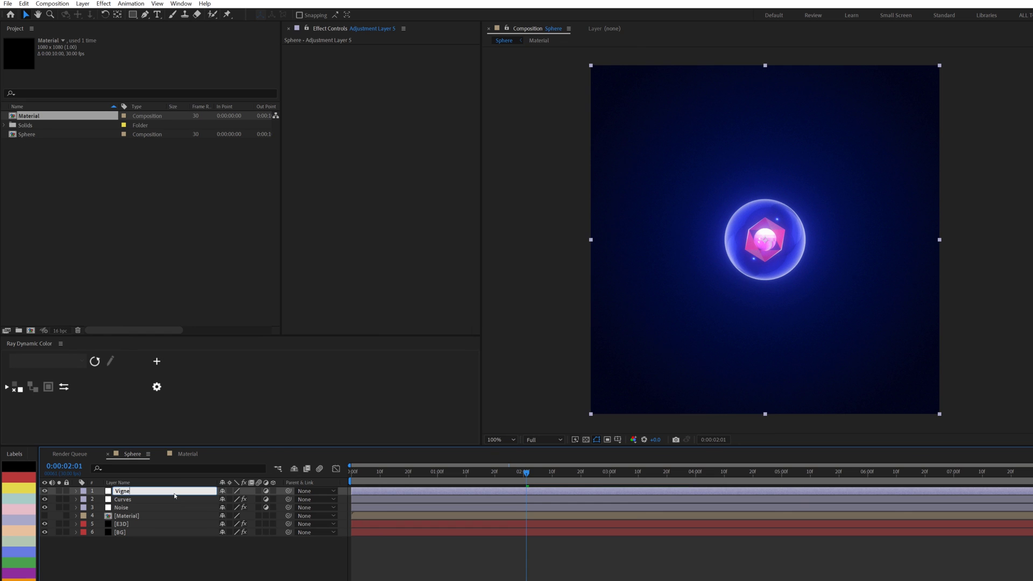
key("Return")
Step: Apply the CC Vignette effect to the Vignette layer and set Pin Highlights to 100
key("ctrl+space")
type("cc v")
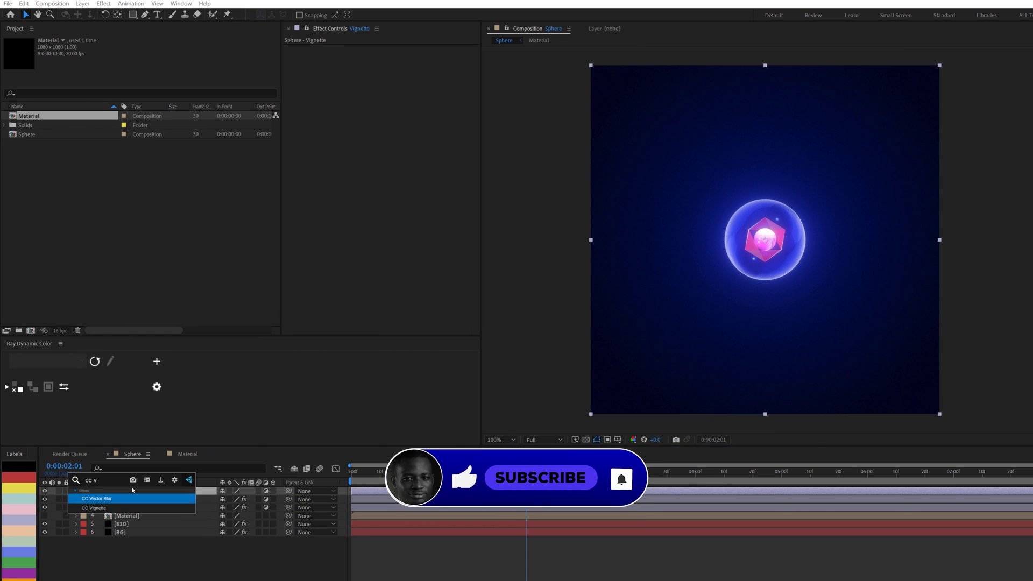
key("Down")
key("Return")
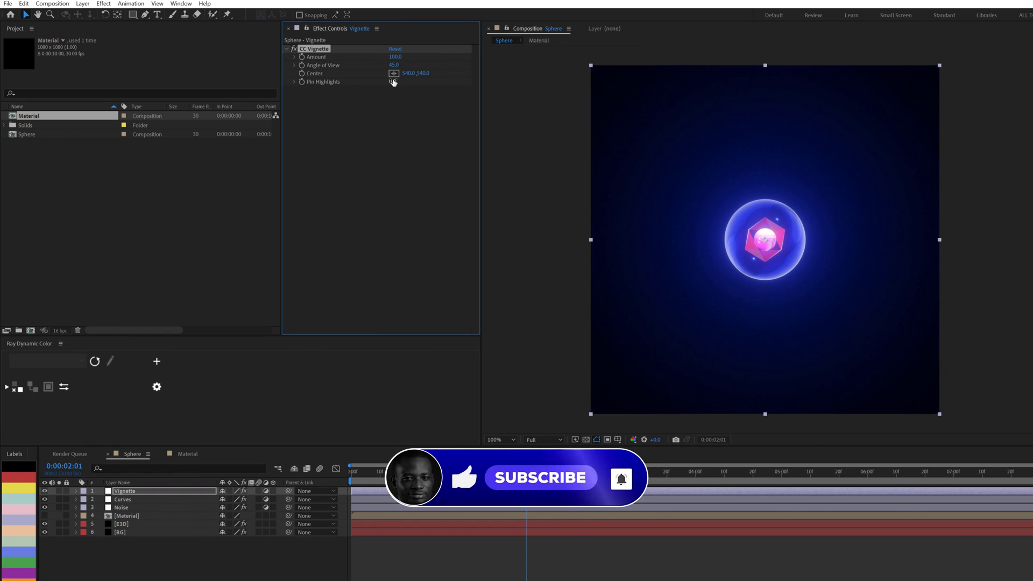
left_click_drag(394, 81, 430, 81)
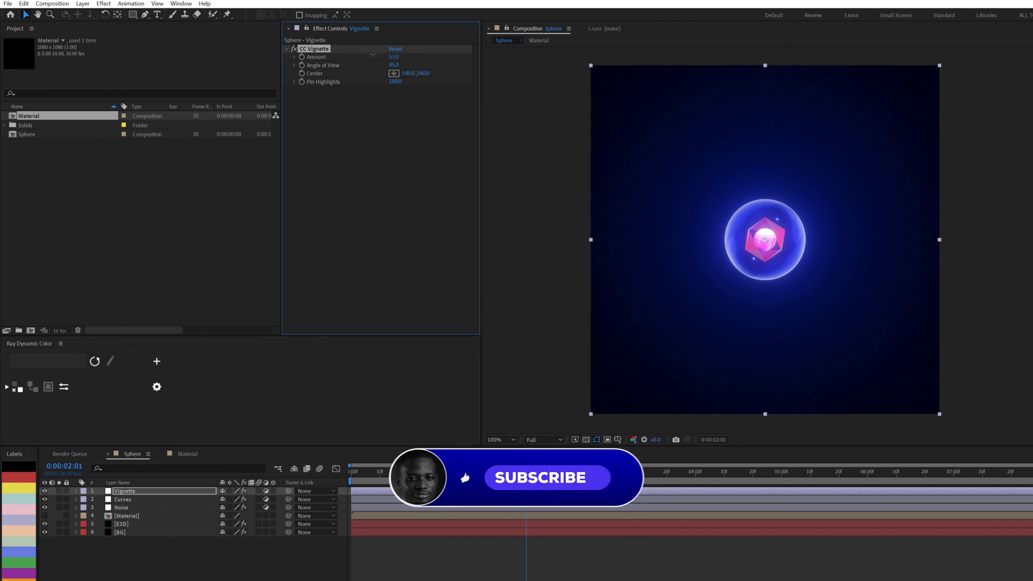
Step: Set the CC Vignette Amount to 76 and check the sphere up close
mouse_move(395, 56)
left_mouse_down()
mouse_move(375, 57)
mouse_move(388, 57)
left_mouse_up()
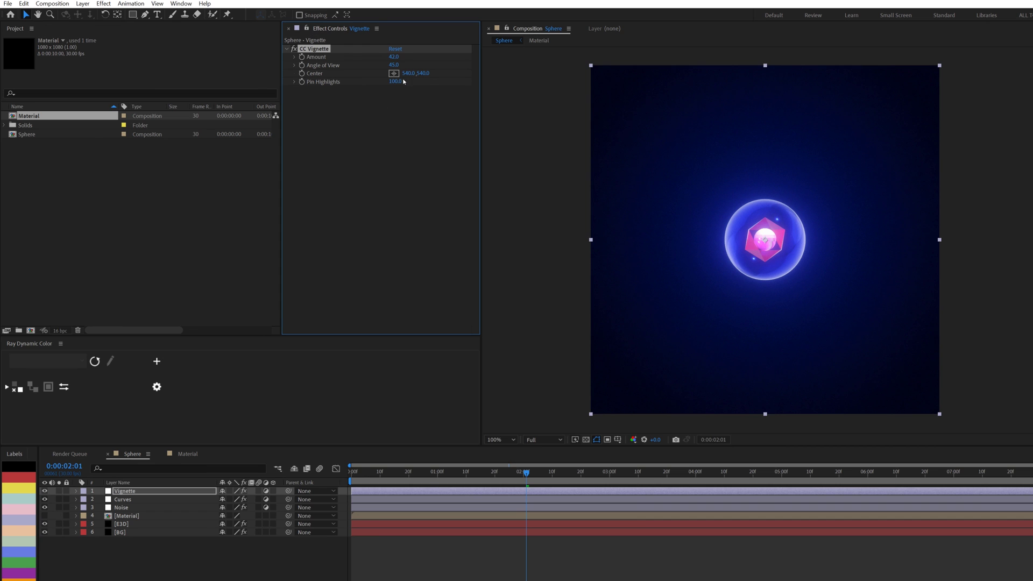
left_click(749, 316)
key("ctrl+z")
key("period")
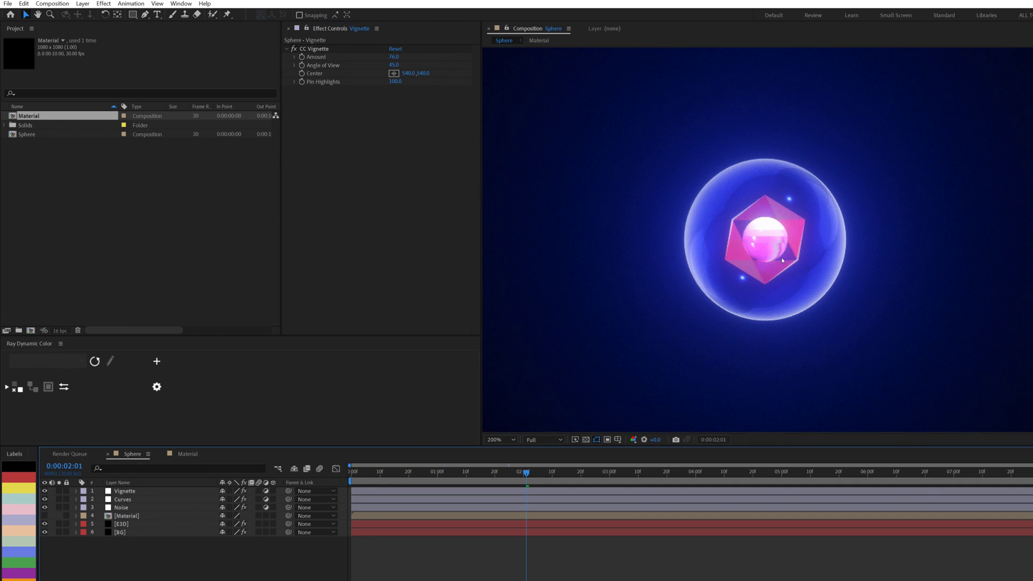
key("comma")
Step: Try rotating Group 1 of the E3D layer with a Particle Rotation of -30° in X and 22° in Z
left_click(163, 521)
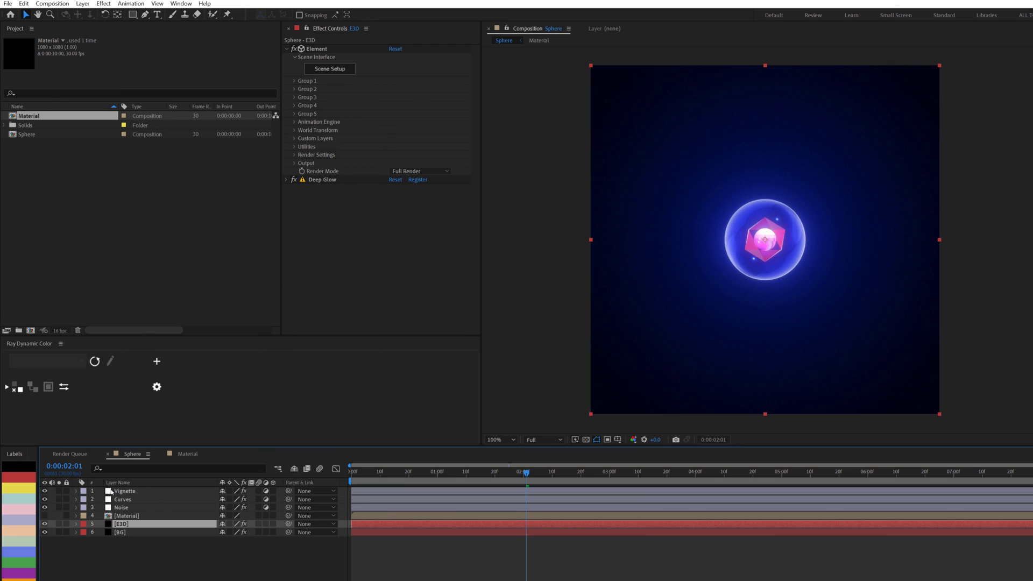
left_click(294, 81)
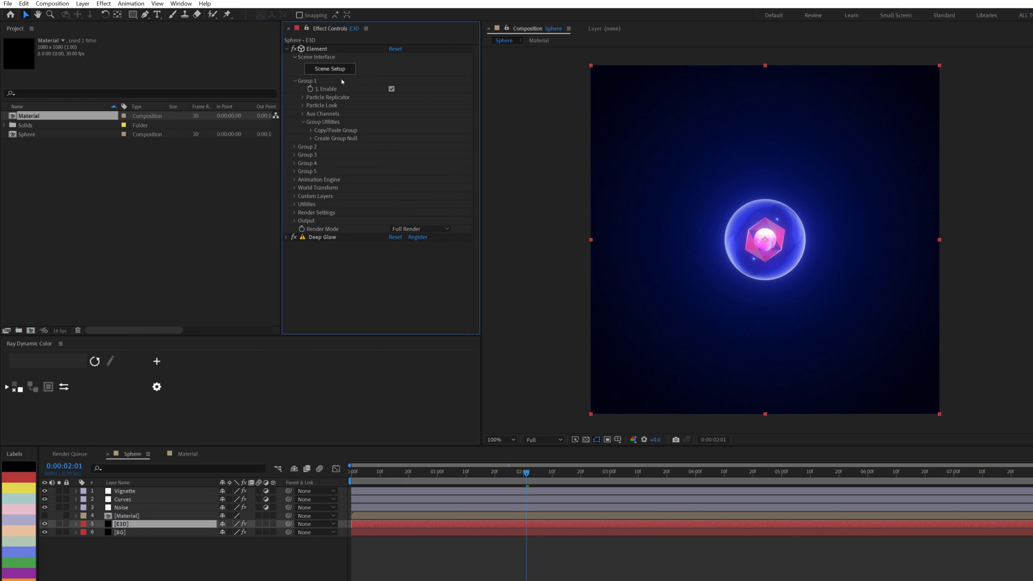
left_click(302, 106)
left_click(309, 137)
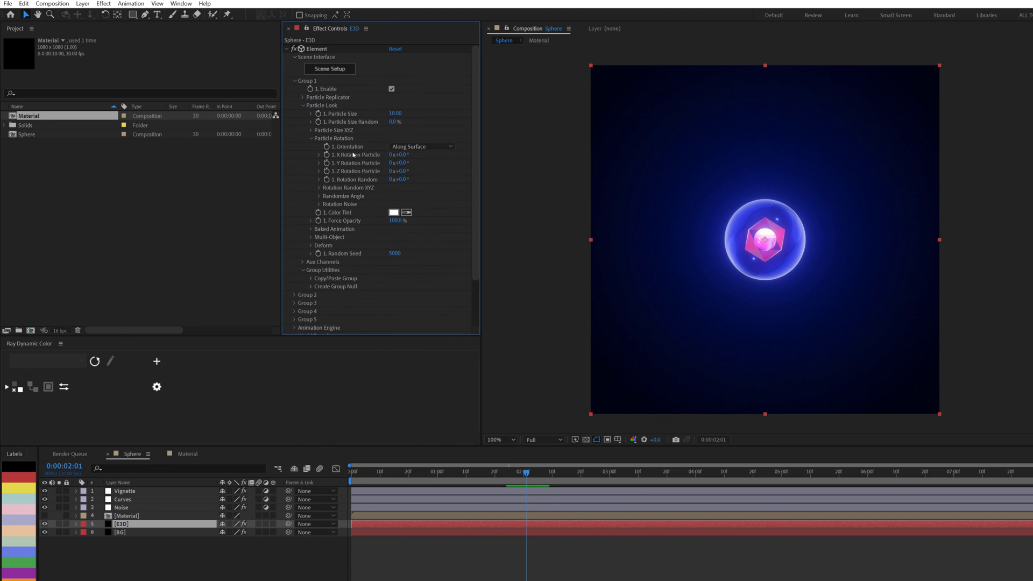
mouse_move(404, 158)
left_mouse_down()
mouse_move(415, 156)
mouse_move(381, 156)
mouse_move(406, 170)
mouse_move(420, 164)
left_mouse_up()
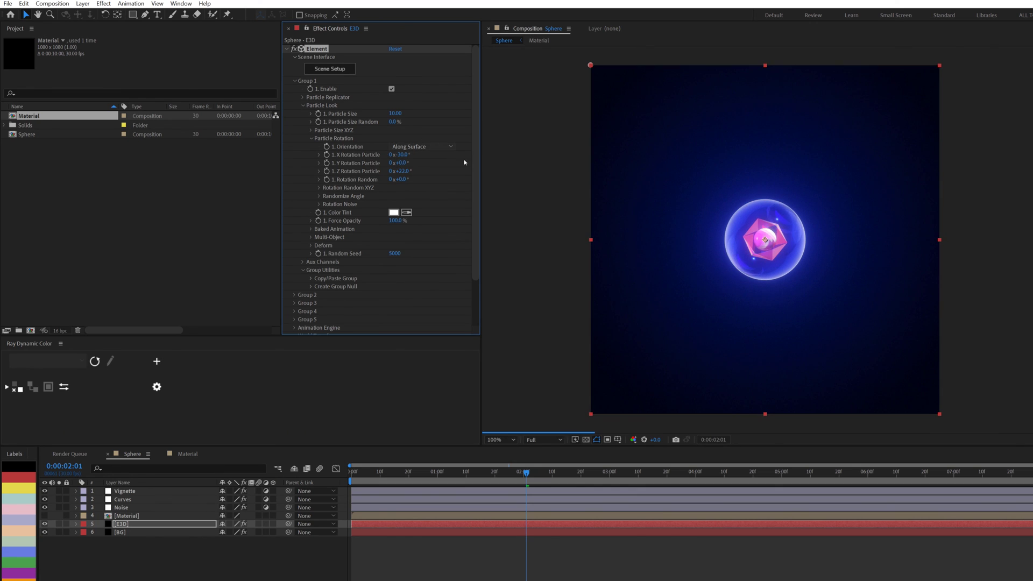
Step: Reset Group 1's X and Z Rotation Particle values to 0°
left_click(414, 155)
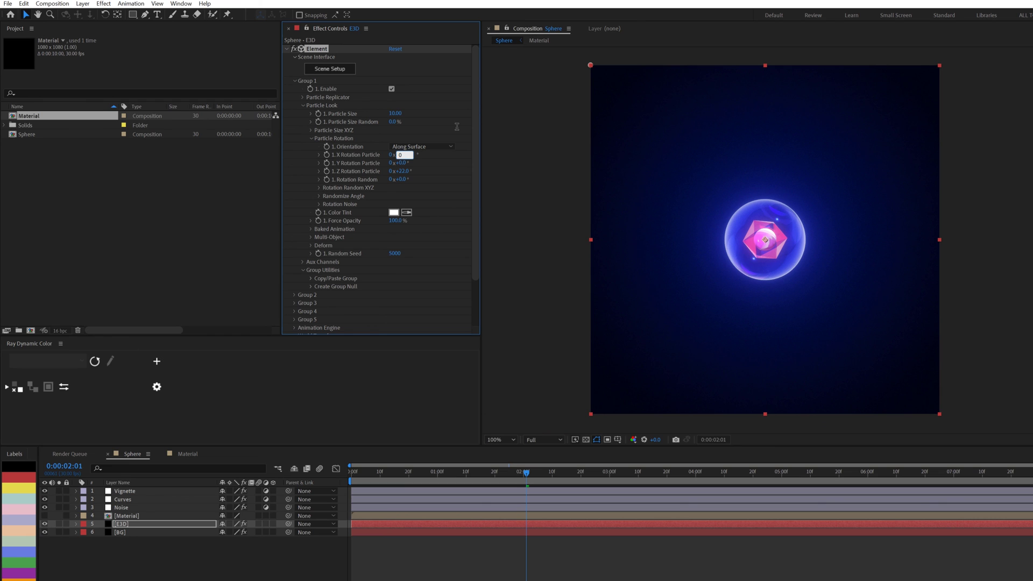
type("0")
left_click(409, 172)
type("0")
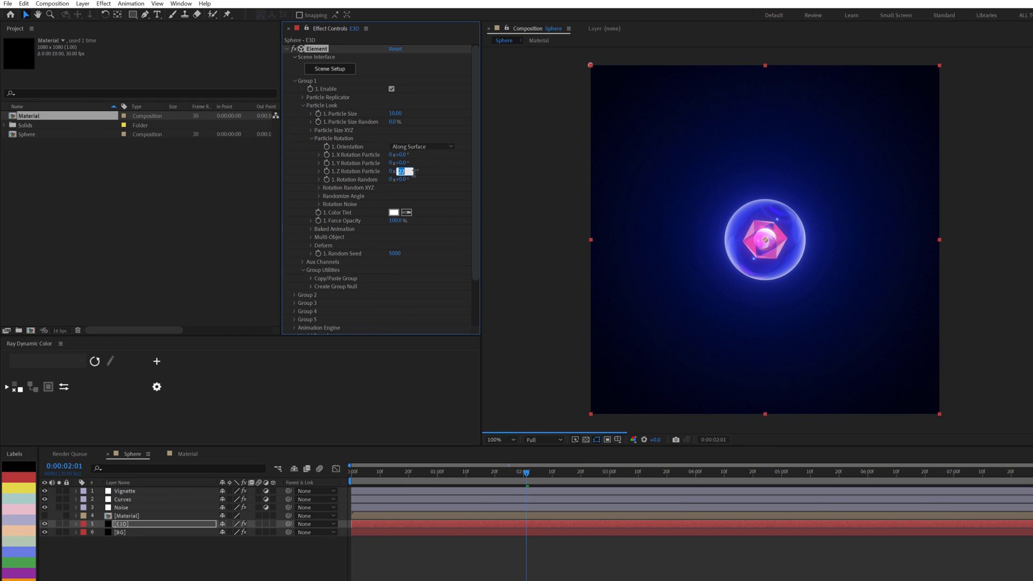
left_click(692, 217)
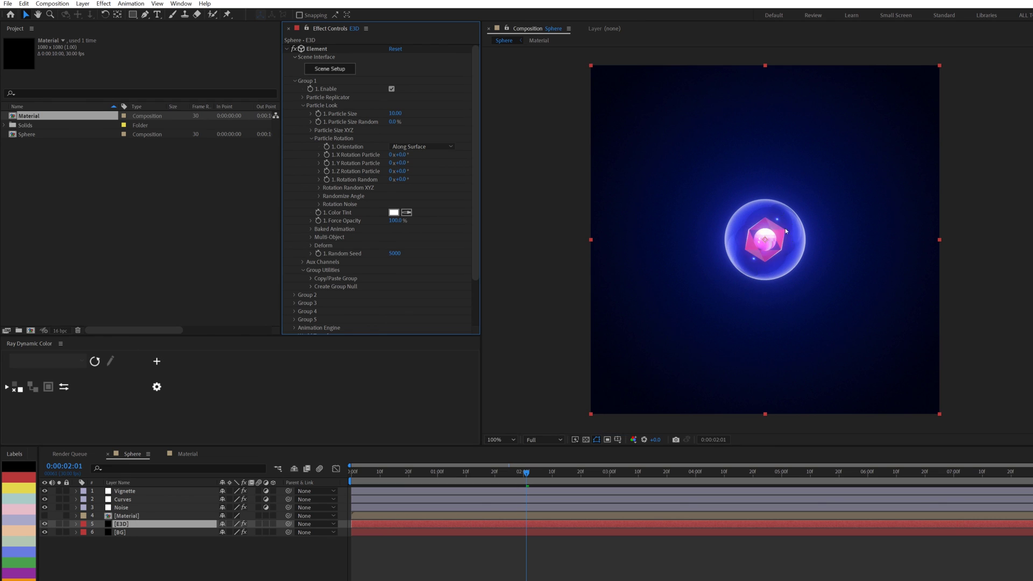